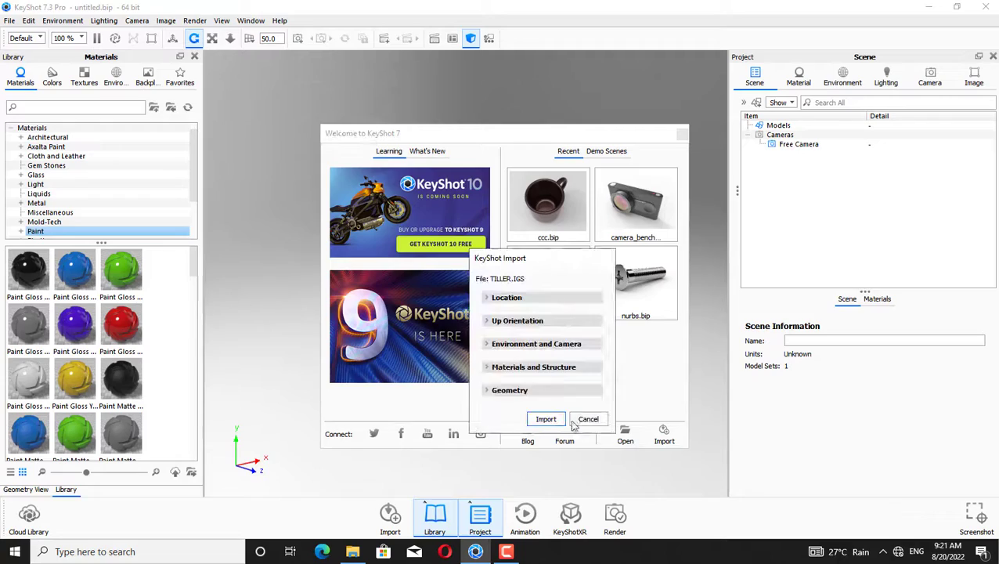
# Import the TILLER.IGS model into the scene with the default import settings
pyautogui.click(546, 419)
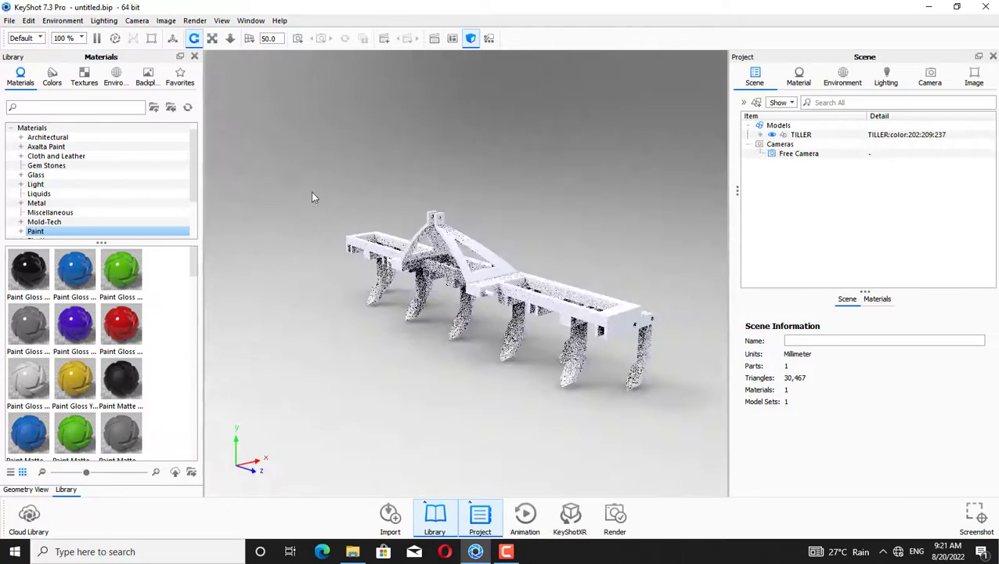
pyautogui.moveTo(313, 193); pyautogui.dragTo(576, 297)
# Edit the tiller's geometry to split it into separate objects with the Geometry Editor
pyautogui.rightClick(532, 331)
pyautogui.click(567, 327)
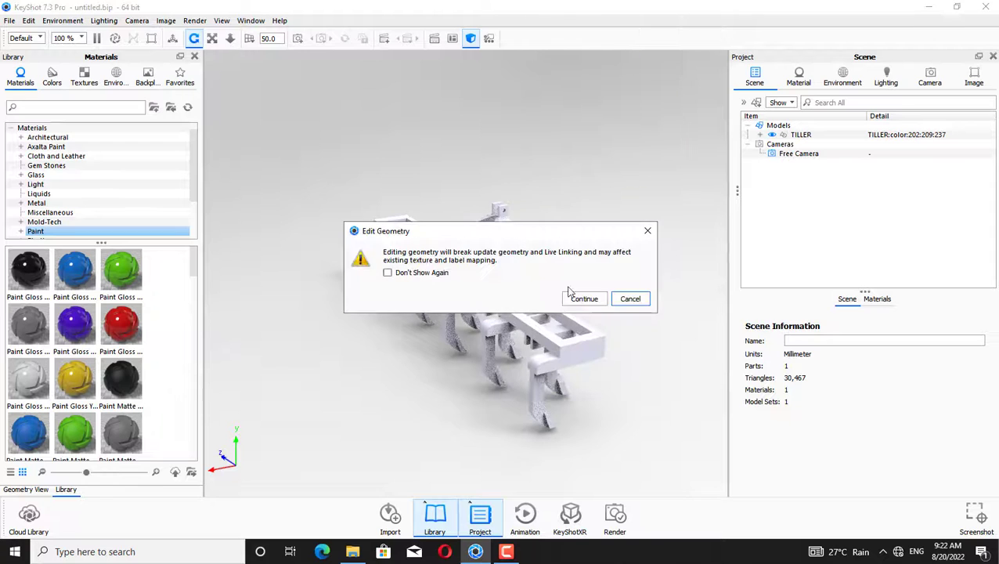
pyautogui.click(580, 294)
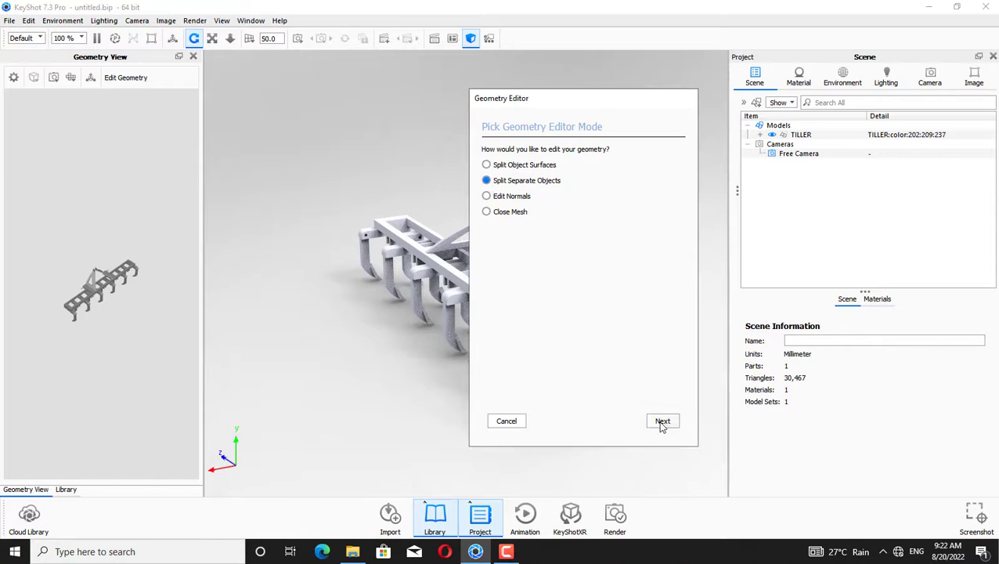
pyautogui.click(662, 422)
pyautogui.click(663, 421)
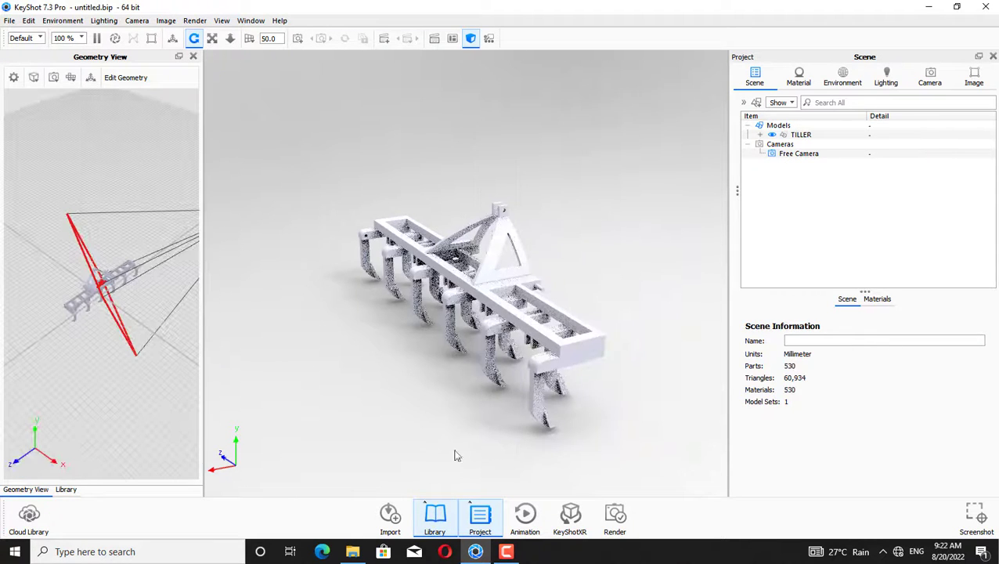
# Apply Paint Gloss Red from the library to the hitch triangle and the main frame beam, linking duplicate materials
pyautogui.click(435, 523)
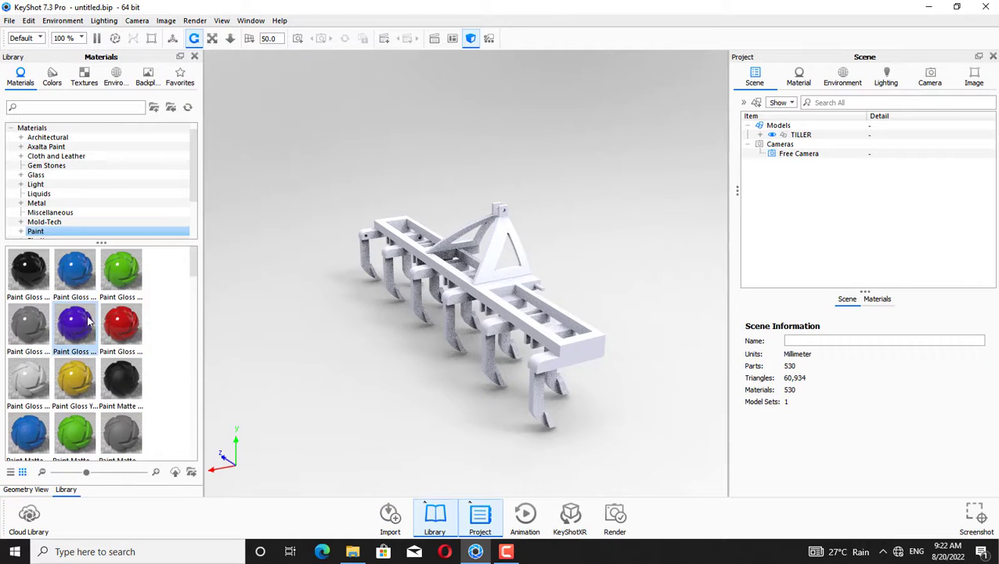
pyautogui.moveTo(125, 324)
pyautogui.mouseDown()
pyautogui.moveTo(516, 297)
pyautogui.moveTo(488, 263)
pyautogui.mouseUp()
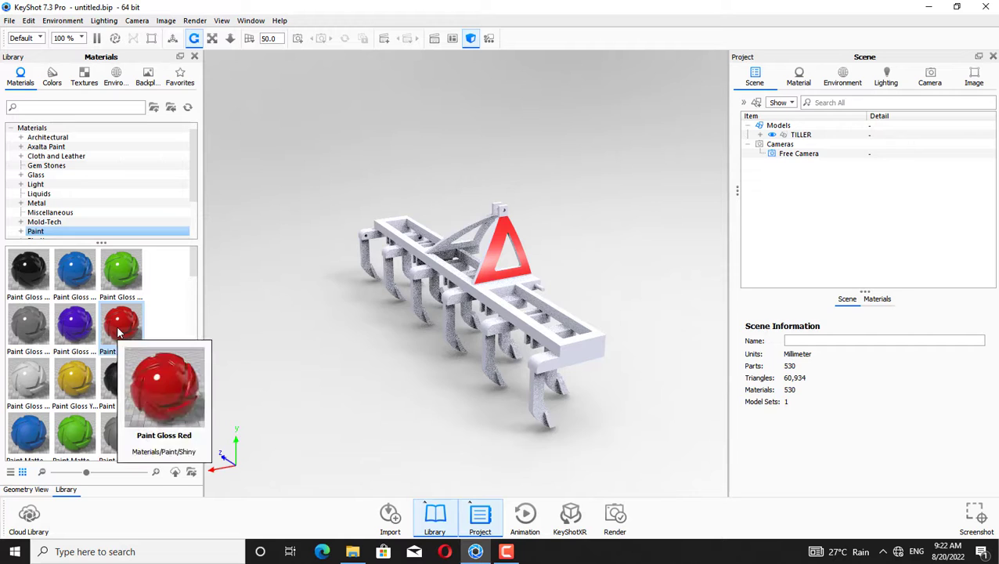
pyautogui.moveTo(119, 332)
pyautogui.mouseDown()
pyautogui.moveTo(424, 367)
pyautogui.moveTo(424, 303)
pyautogui.moveTo(494, 301)
pyautogui.moveTo(488, 258)
pyautogui.mouseUp()
pyautogui.click(685, 306)
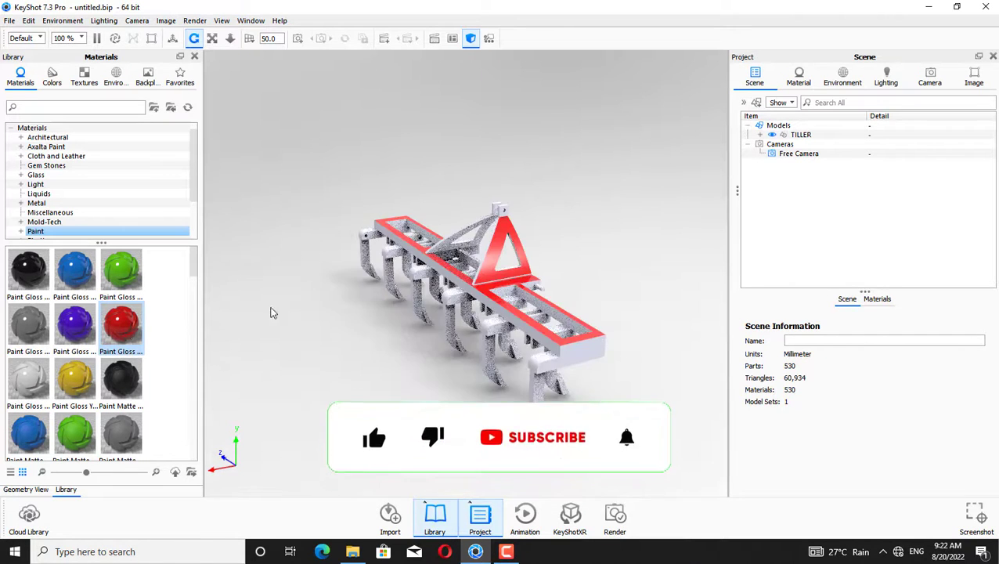
# Apply Paint Gloss Red to more frame beam members near the front end of the tiller
pyautogui.moveTo(133, 325); pyautogui.dragTo(535, 387)
pyautogui.click(714, 307)
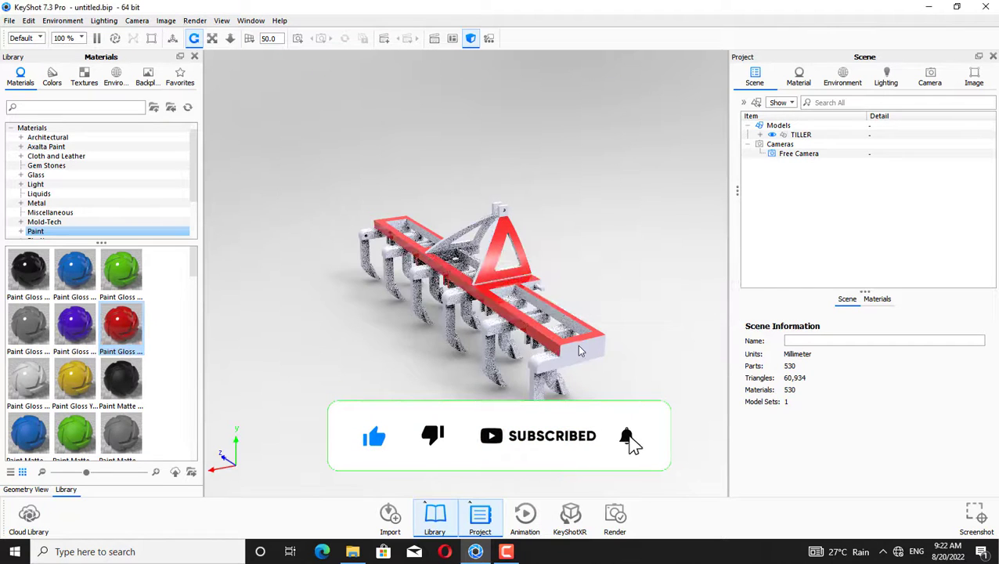
pyautogui.moveTo(130, 338); pyautogui.dragTo(563, 368)
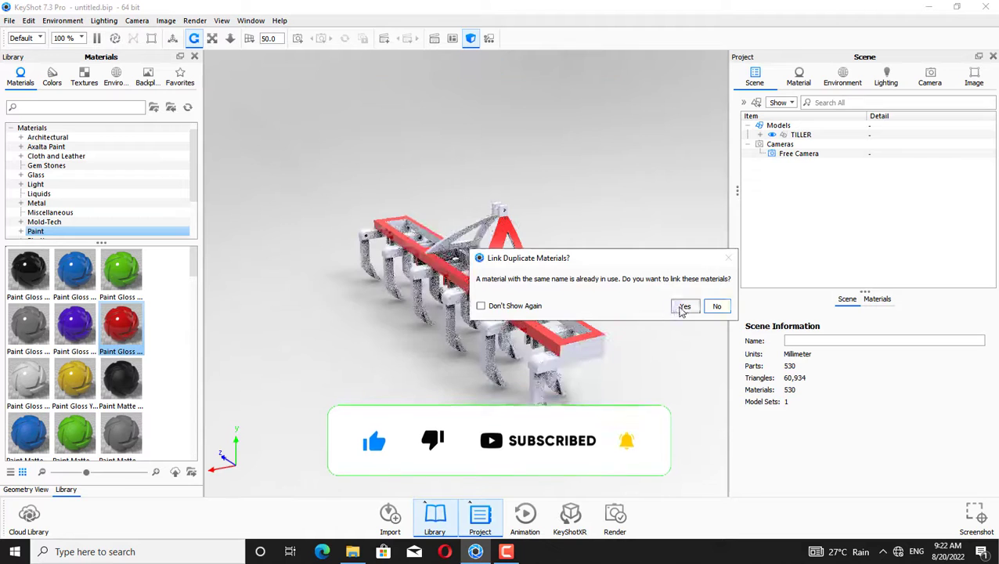
pyautogui.click(683, 305)
pyautogui.click(562, 366)
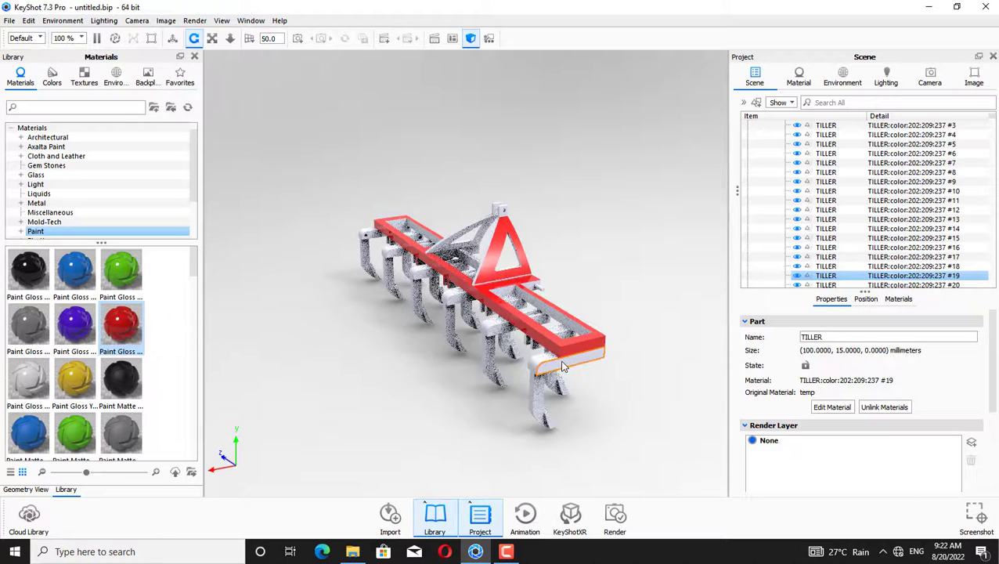
pyautogui.click(233, 354)
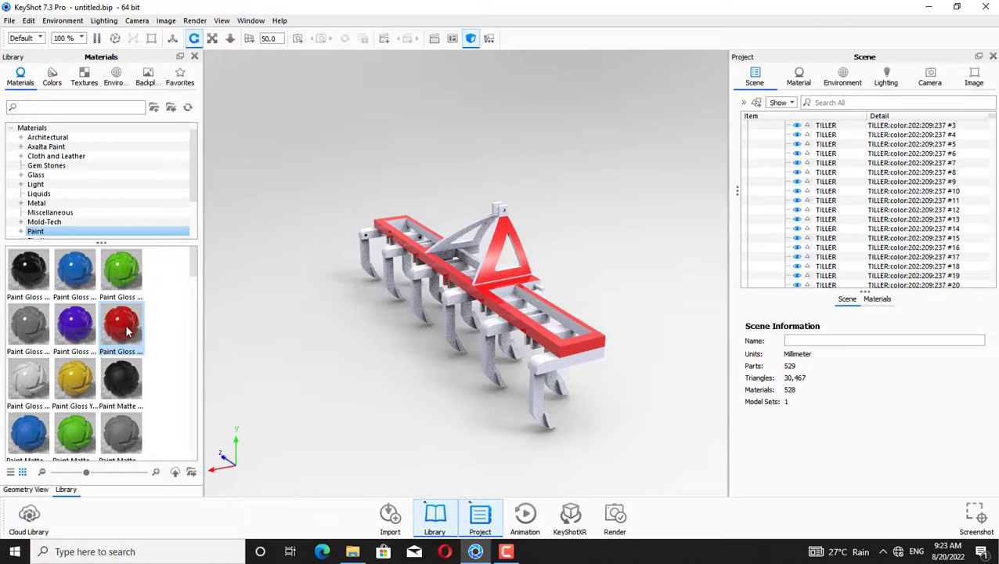
# Apply Paint Gloss Red to the rear frame members without linking duplicate materials
pyautogui.moveTo(381, 227); pyautogui.dragTo(478, 239)
pyautogui.click(685, 307)
pyautogui.moveTo(168, 356); pyautogui.dragTo(423, 228)
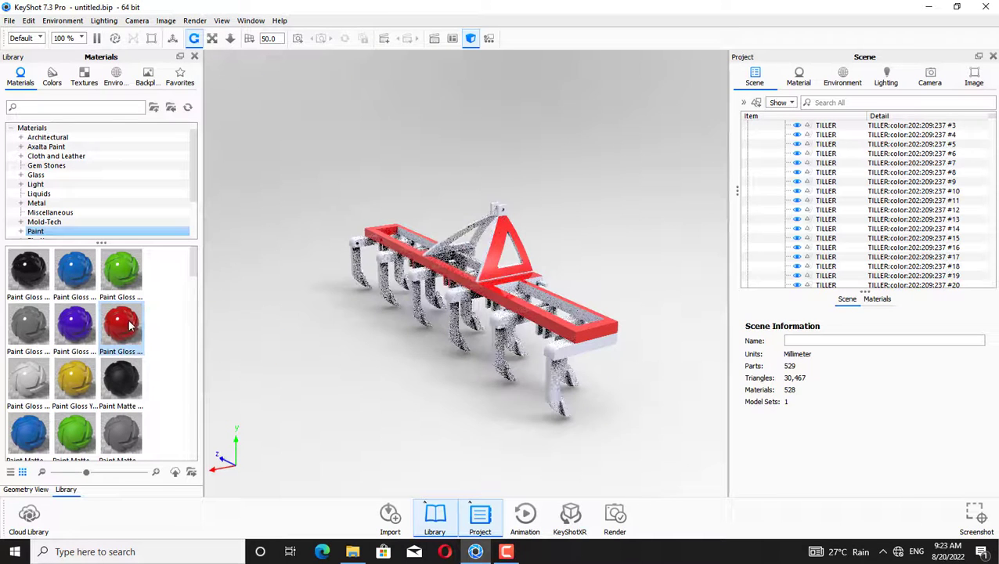
pyautogui.moveTo(131, 327)
pyautogui.mouseDown()
pyautogui.moveTo(421, 252)
pyautogui.moveTo(416, 244)
pyautogui.mouseUp()
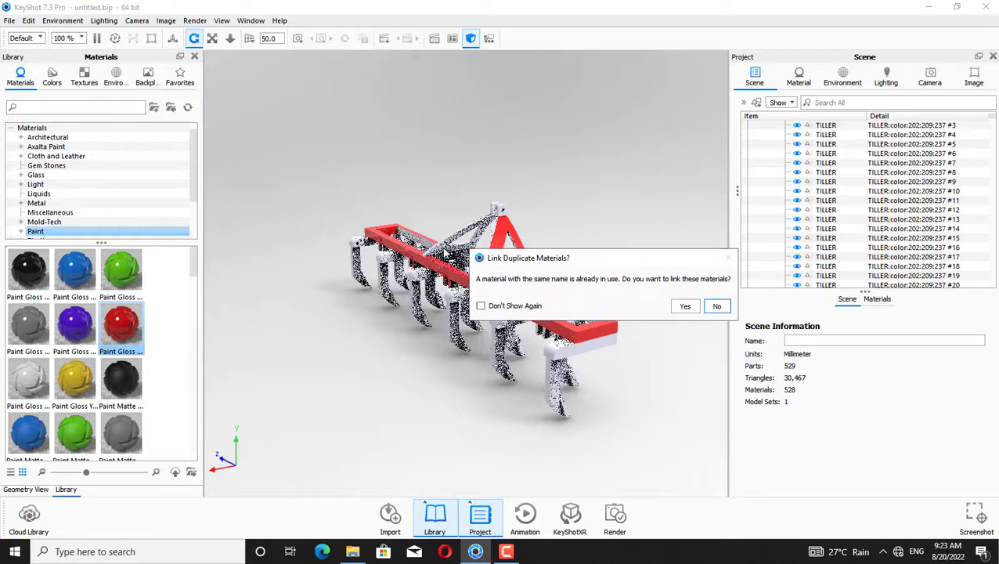
pyautogui.click(708, 307)
# Apply Paint Gloss Red to the side frame rail without linking duplicate materials
pyautogui.click(583, 319)
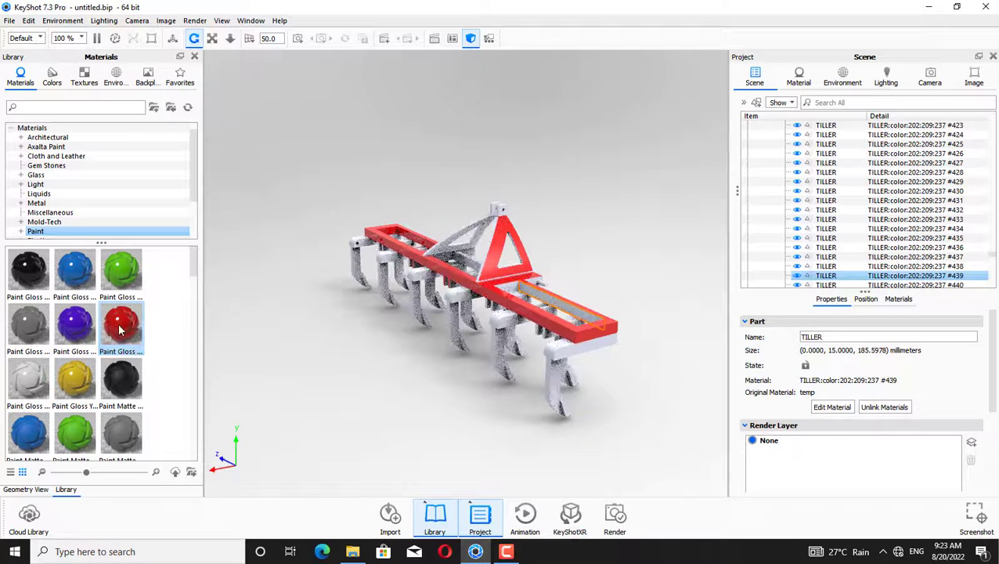
pyautogui.moveTo(124, 333)
pyautogui.mouseDown()
pyautogui.moveTo(620, 347)
pyautogui.moveTo(615, 333)
pyautogui.mouseUp()
pyautogui.click(718, 306)
pyautogui.click(620, 246)
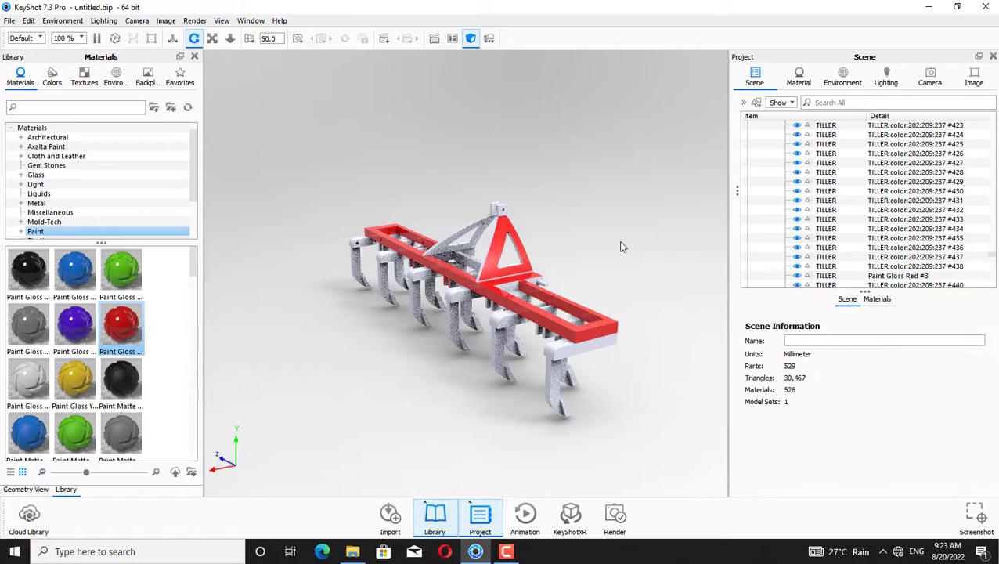
# Apply Paint Gloss Red to the left frame section members, keeping materials unlinked
pyautogui.moveTo(620, 245)
pyautogui.mouseDown()
pyautogui.moveTo(611, 171)
pyautogui.moveTo(297, 258)
pyautogui.mouseUp()
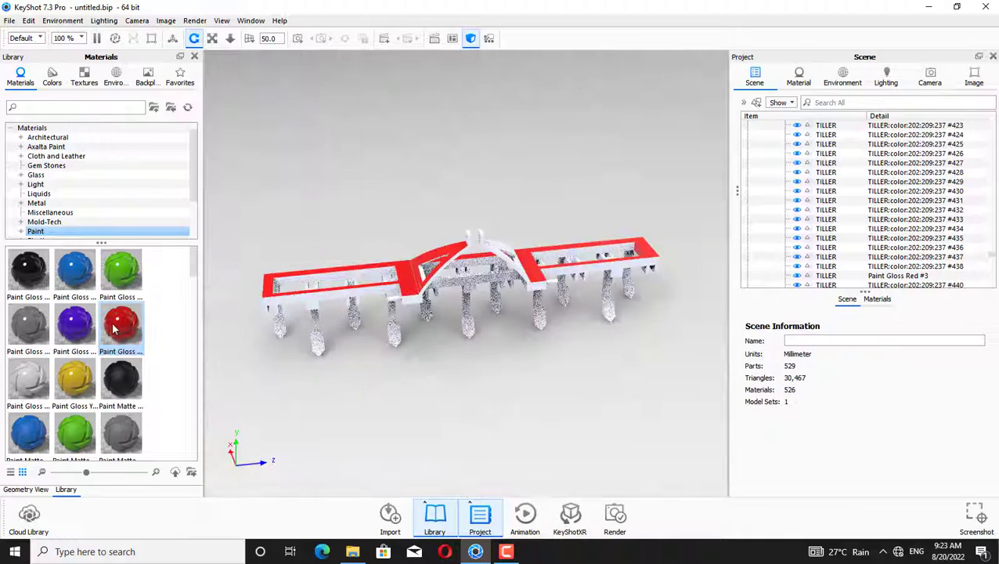
pyautogui.moveTo(121, 325)
pyautogui.mouseDown()
pyautogui.moveTo(305, 354)
pyautogui.moveTo(313, 336)
pyautogui.mouseUp()
pyautogui.click(717, 306)
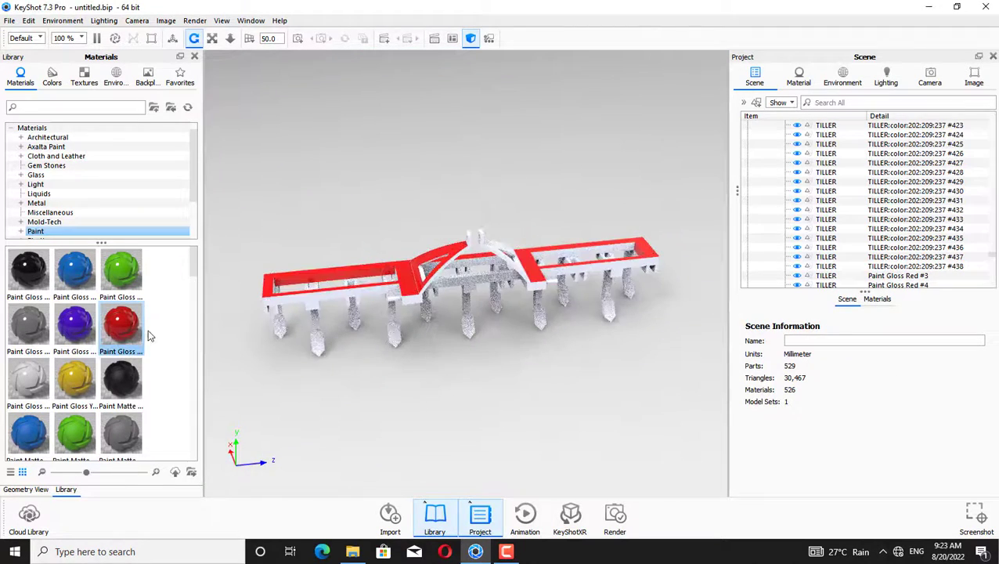
pyautogui.moveTo(153, 324); pyautogui.dragTo(317, 297)
pyautogui.click(717, 306)
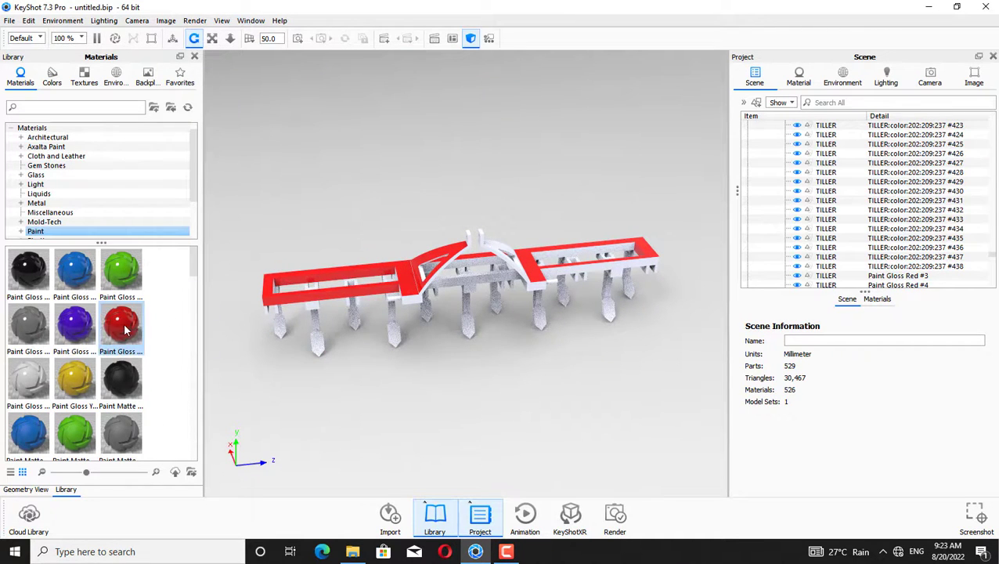
# Apply Paint Gloss Red to the right frame section members, keeping materials unlinked
pyautogui.moveTo(124, 328); pyautogui.dragTo(595, 304)
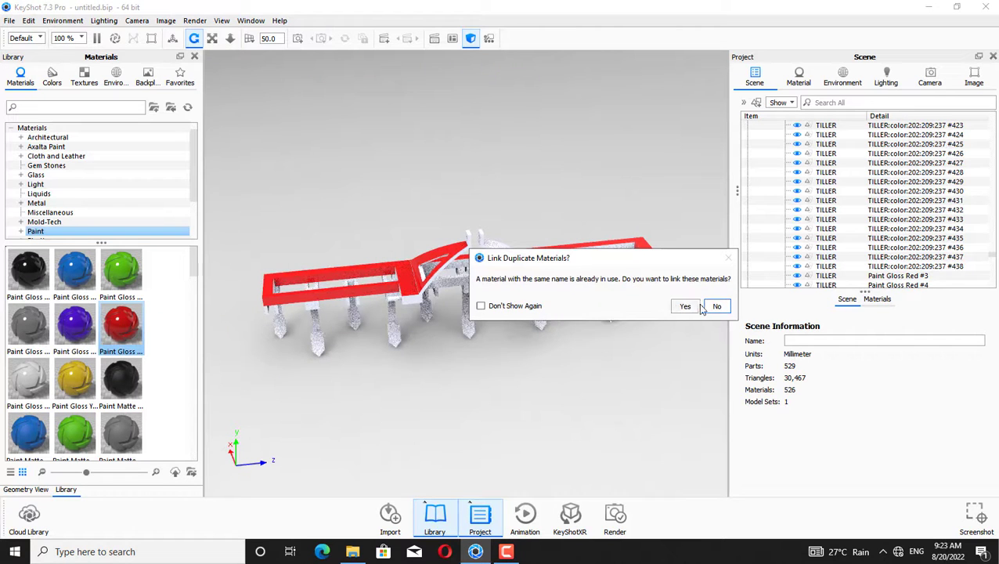
pyautogui.click(697, 306)
pyautogui.click(618, 255)
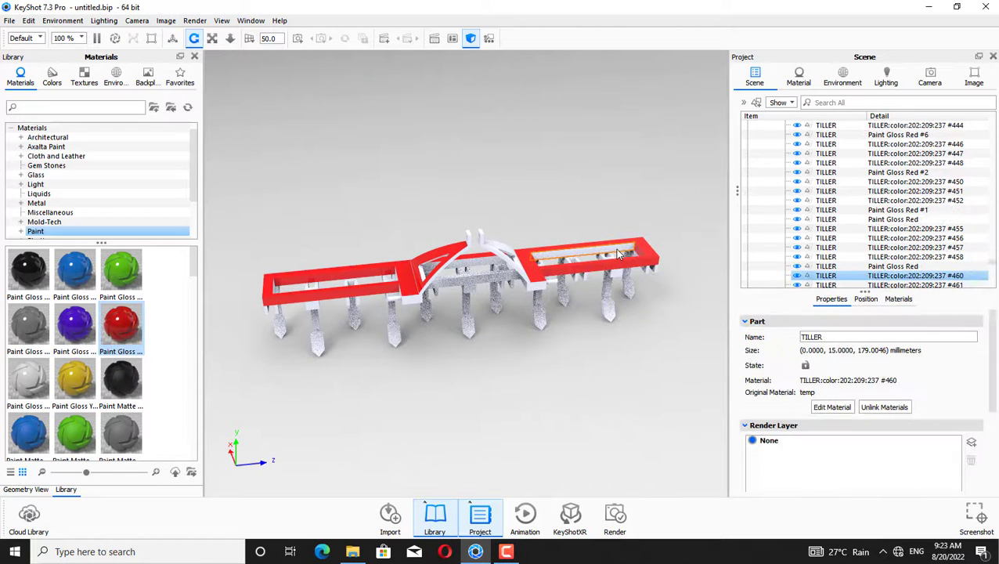
pyautogui.moveTo(129, 328); pyautogui.dragTo(592, 288)
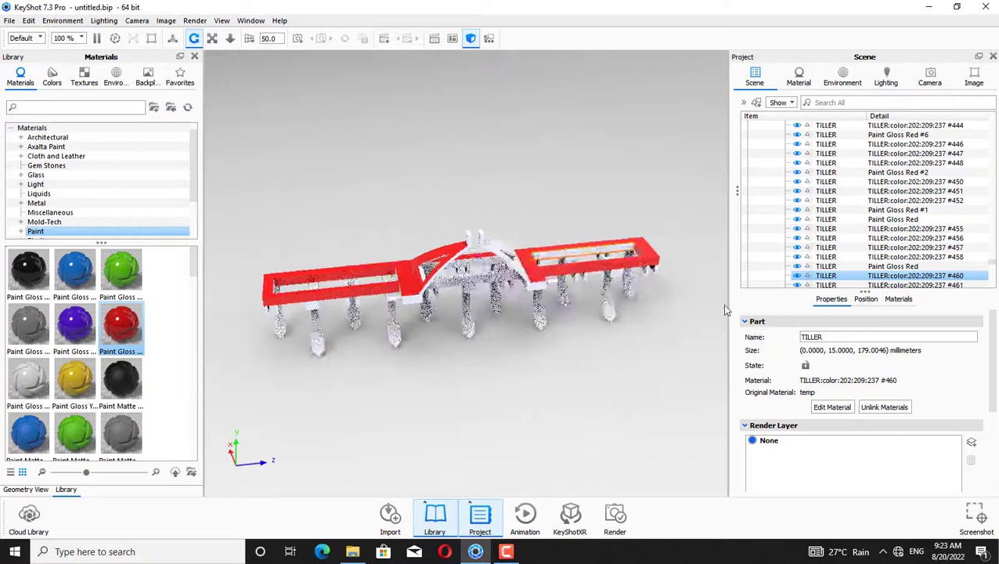
# Apply Paint Gloss Red to the central frame and lower brace members, keeping materials unlinked
pyautogui.moveTo(119, 327); pyautogui.dragTo(384, 288)
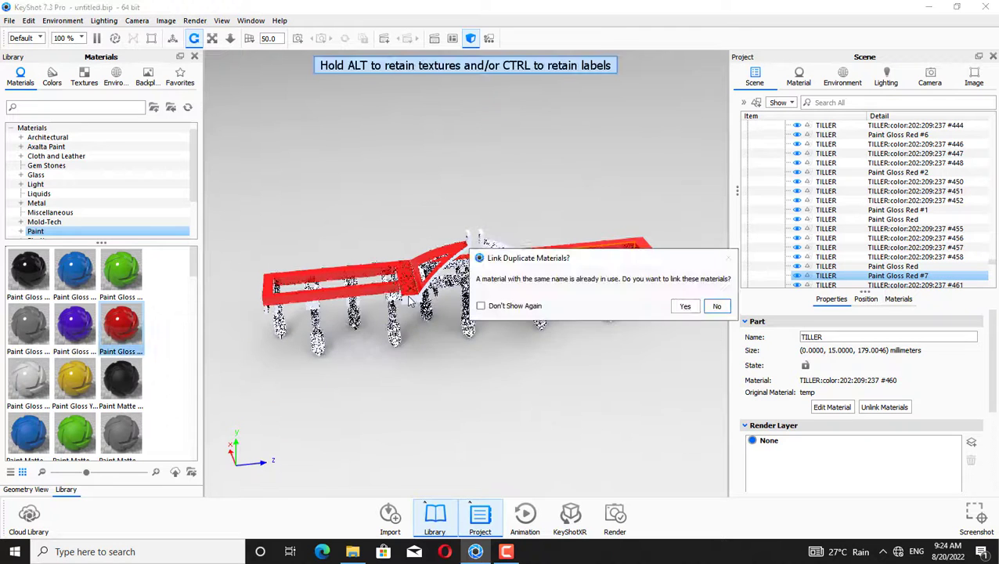
pyautogui.click(716, 307)
pyautogui.moveTo(123, 334); pyautogui.dragTo(443, 256)
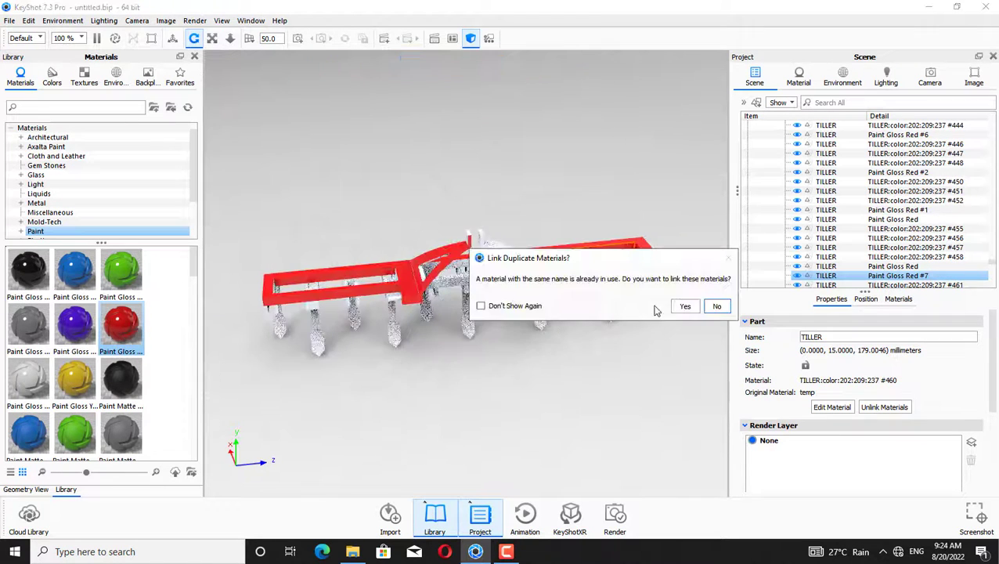
pyautogui.click(716, 306)
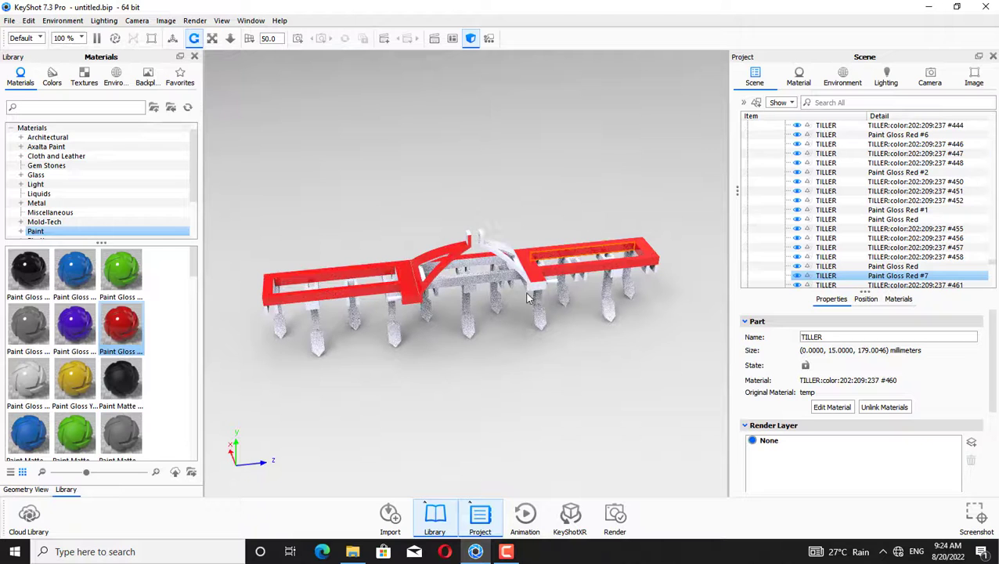
pyautogui.moveTo(121, 327); pyautogui.dragTo(568, 286)
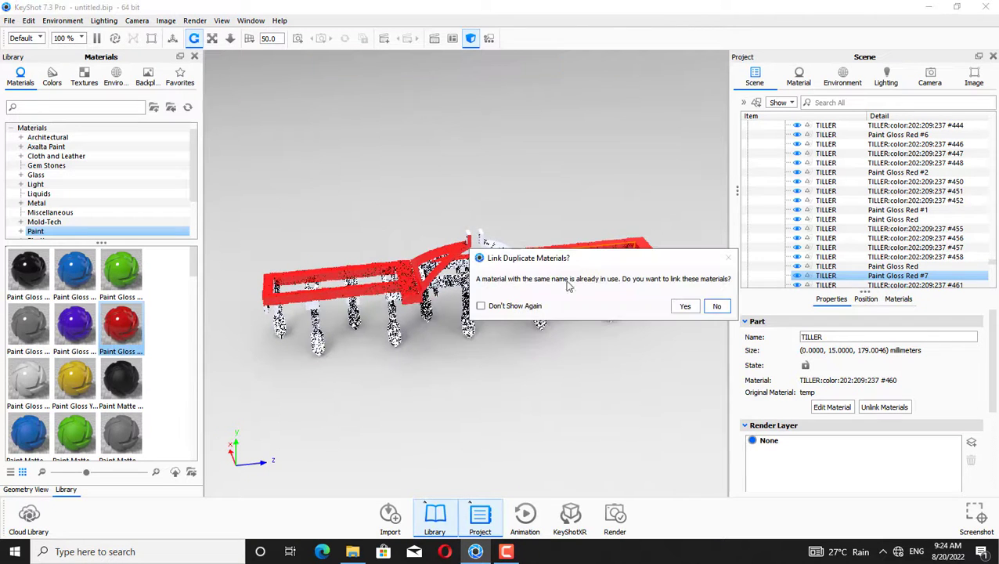
pyautogui.click(716, 307)
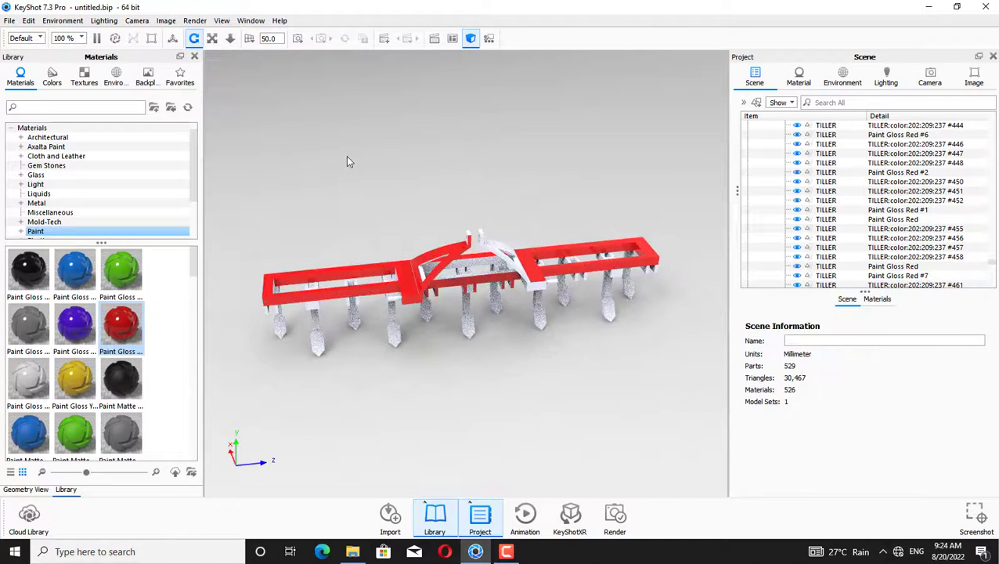
# Split the surfaces of the central frame part using the Geometry Editor's Split Object Surfaces mode
pyautogui.moveTo(441, 223); pyautogui.dragTo(530, 124)
pyautogui.click(467, 283)
pyautogui.click(624, 219)
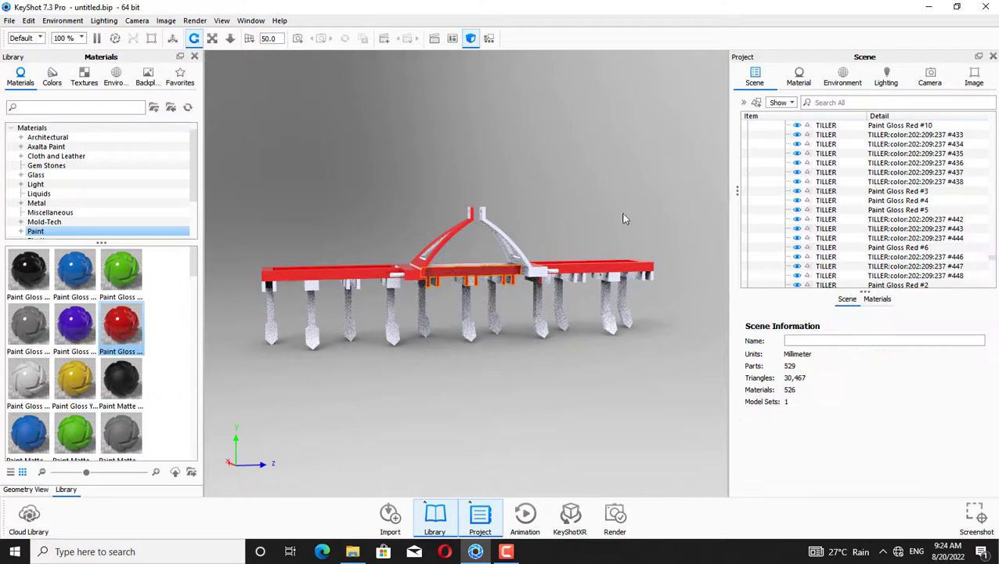
pyautogui.rightClick(491, 274)
pyautogui.click(521, 329)
pyautogui.click(587, 299)
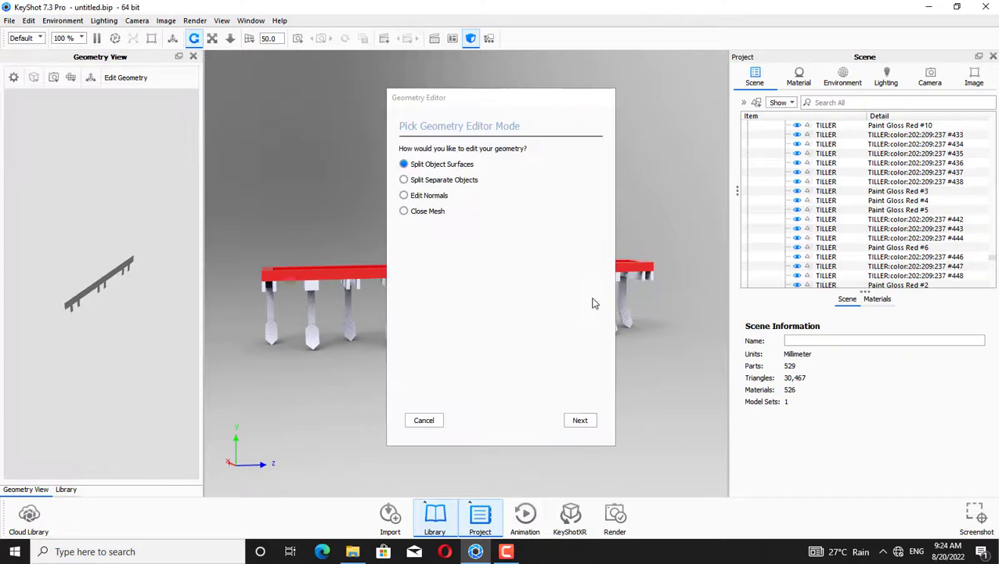
pyautogui.click(580, 421)
pyautogui.click(581, 421)
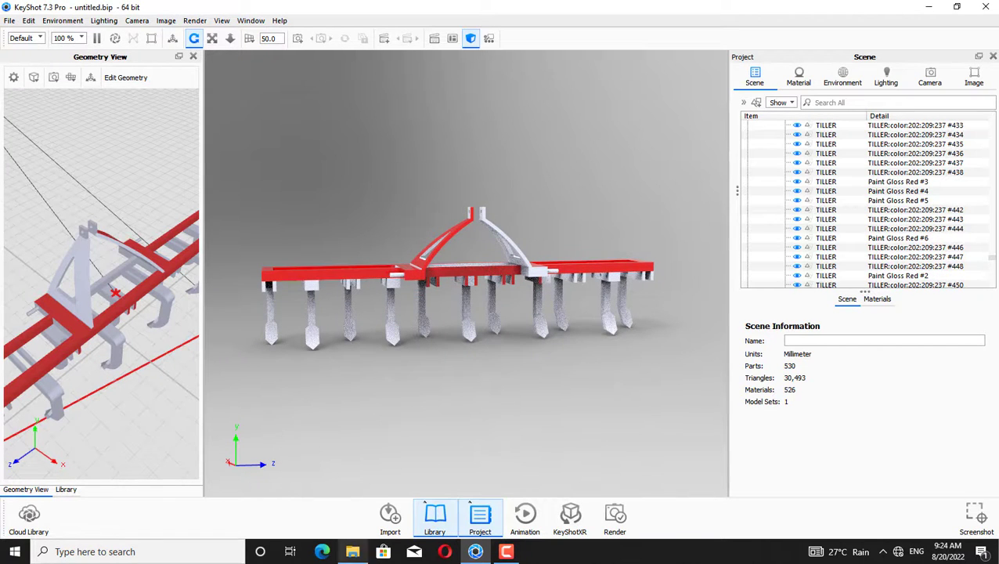
# Apply Paint Gloss Red to the newly split frame surfaces without linking materials
pyautogui.click(435, 517)
pyautogui.moveTo(129, 322); pyautogui.dragTo(371, 281)
pyautogui.moveTo(458, 244)
pyautogui.mouseDown()
pyautogui.moveTo(489, 223)
pyautogui.moveTo(594, 219)
pyautogui.moveTo(647, 262)
pyautogui.moveTo(609, 348)
pyautogui.moveTo(580, 345)
pyautogui.mouseUp()
pyautogui.moveTo(122, 323)
pyautogui.mouseDown()
pyautogui.moveTo(346, 361)
pyautogui.moveTo(440, 233)
pyautogui.moveTo(462, 236)
pyautogui.mouseUp()
pyautogui.click(716, 306)
# Apply Paint Gloss Red to the underside frame members seen from below, keeping materials unlinked
pyautogui.moveTo(486, 172); pyautogui.dragTo(690, 258)
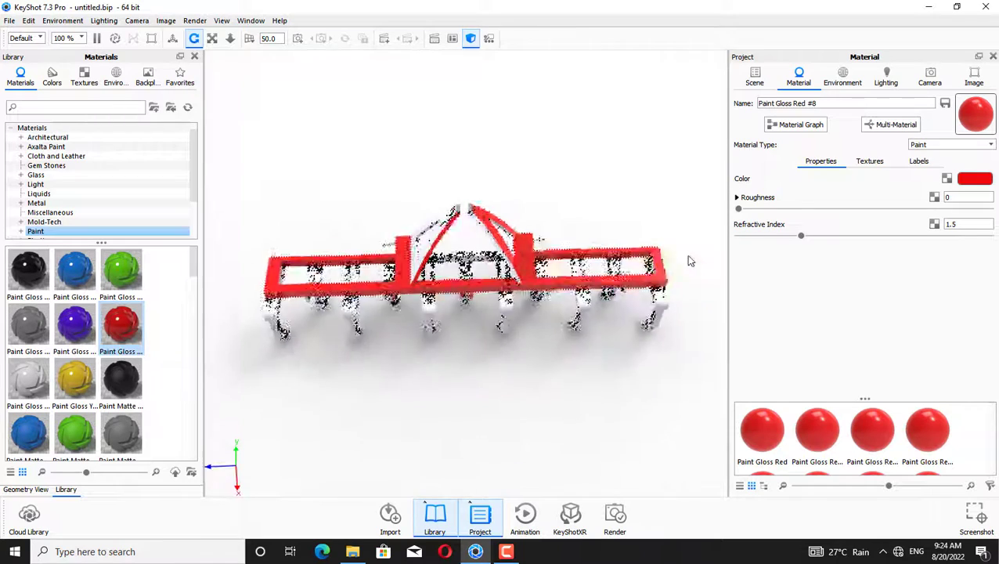
pyautogui.moveTo(376, 278)
pyautogui.mouseDown()
pyautogui.moveTo(528, 379)
pyautogui.moveTo(564, 377)
pyautogui.mouseUp()
pyautogui.moveTo(115, 332); pyautogui.dragTo(433, 258)
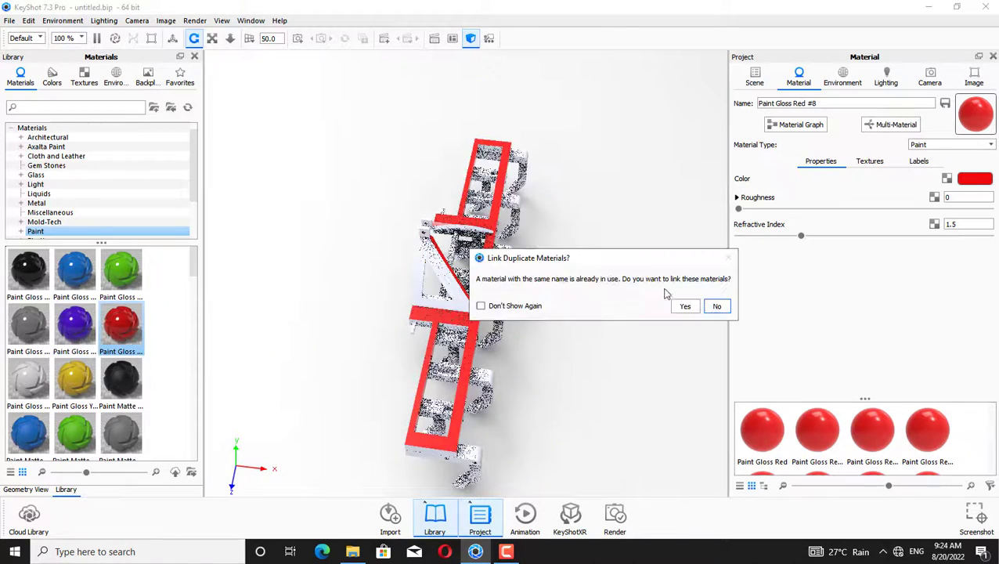
pyautogui.click(717, 305)
# Apply Paint Gloss Red to the remaining hitch frame pieces
pyautogui.moveTo(340, 238); pyautogui.dragTo(342, 237)
pyautogui.moveTo(342, 205)
pyautogui.mouseDown()
pyautogui.moveTo(382, 216)
pyautogui.moveTo(321, 177)
pyautogui.mouseUp()
pyautogui.moveTo(123, 315); pyautogui.dragTo(336, 234)
pyautogui.moveTo(338, 227); pyautogui.dragTo(374, 227)
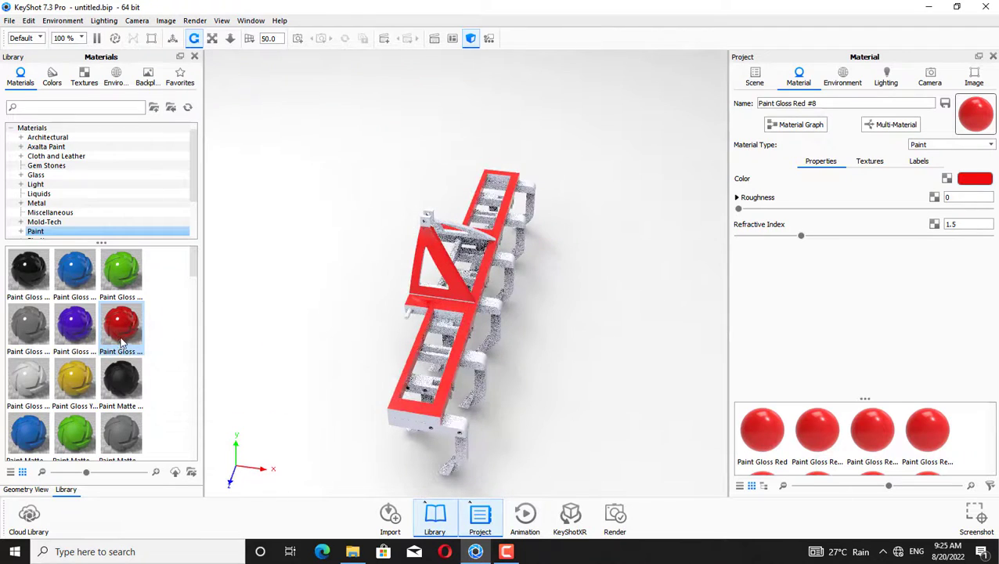
# Apply Paint Gloss Red to the last uncoloured frame parts, keeping materials unlinked
pyautogui.moveTo(123, 328); pyautogui.dragTo(429, 227)
pyautogui.click(715, 367)
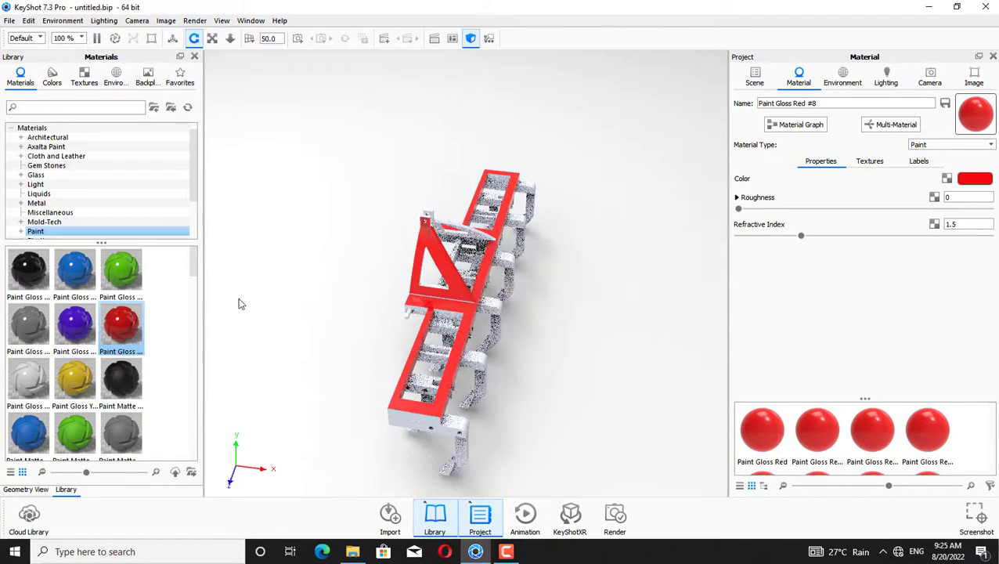
pyautogui.moveTo(116, 335)
pyautogui.mouseDown()
pyautogui.moveTo(415, 313)
pyautogui.moveTo(442, 188)
pyautogui.mouseUp()
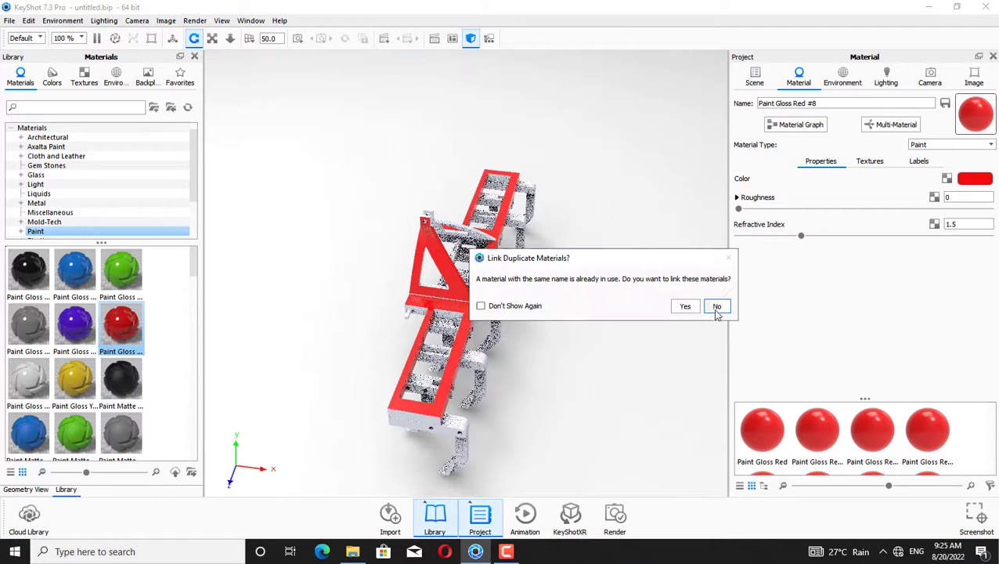
pyautogui.click(715, 309)
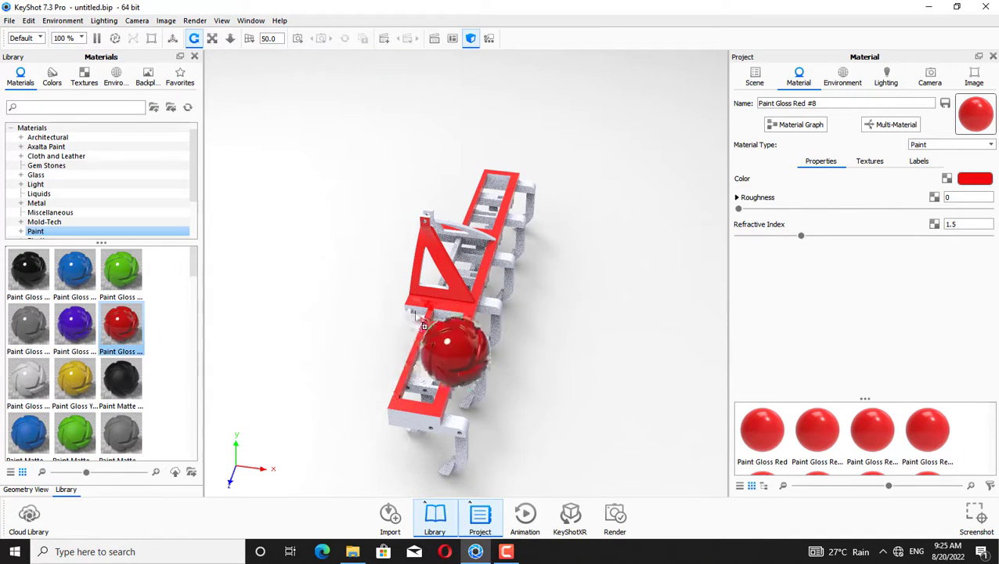
# Apply Paint Gloss Red to the remaining top frame parts in the overhead view, declining to link materials
pyautogui.moveTo(422, 325); pyautogui.dragTo(455, 322)
pyautogui.click(715, 305)
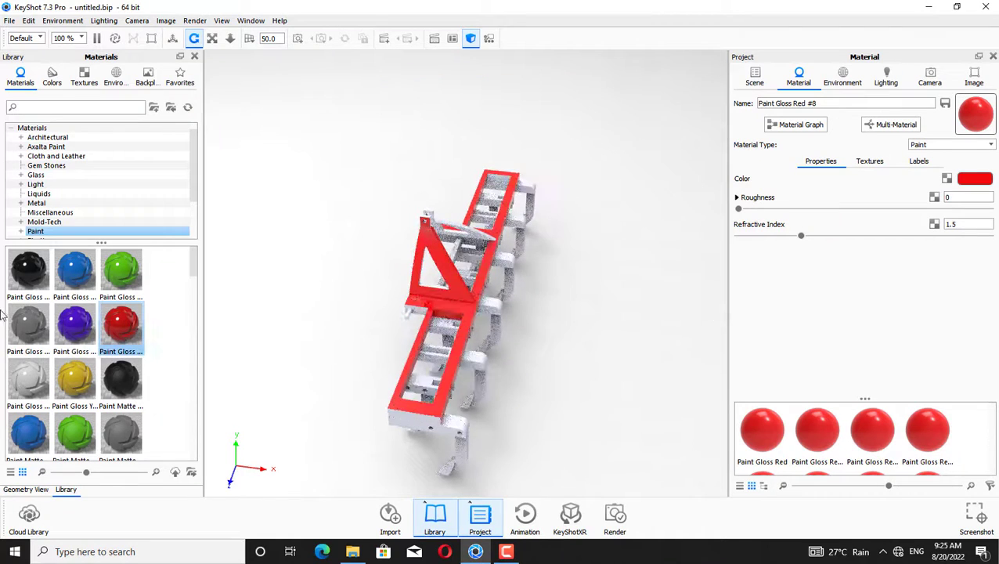
pyautogui.moveTo(112, 328); pyautogui.dragTo(426, 308)
pyautogui.click(709, 307)
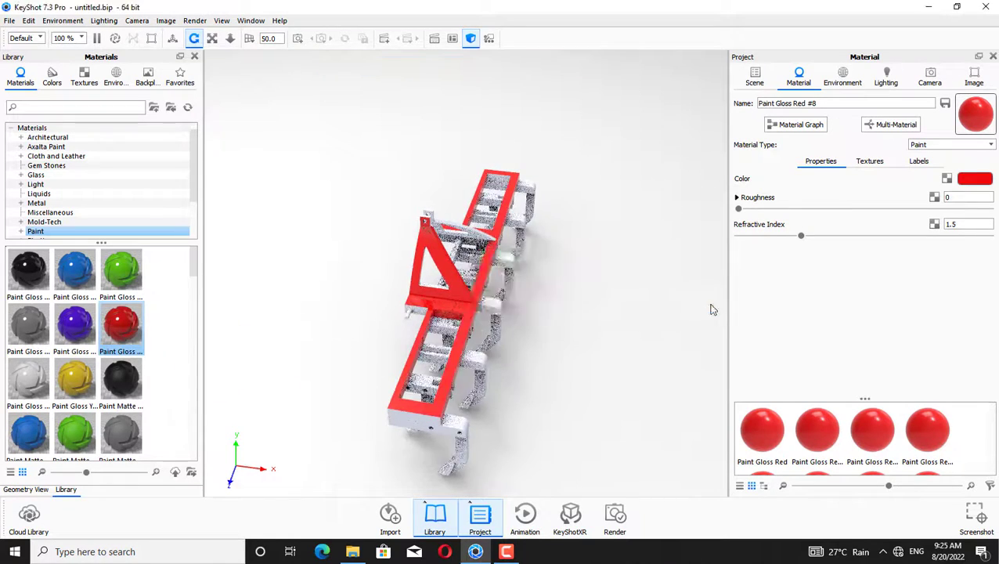
# Apply Paint Gloss Red to the hitch and centre frame members from the rotated view, without linking materials
pyautogui.moveTo(709, 307)
pyautogui.mouseDown()
pyautogui.moveTo(604, 207)
pyautogui.moveTo(272, 319)
pyautogui.mouseUp()
pyautogui.moveTo(121, 325); pyautogui.dragTo(535, 357)
pyautogui.click(715, 306)
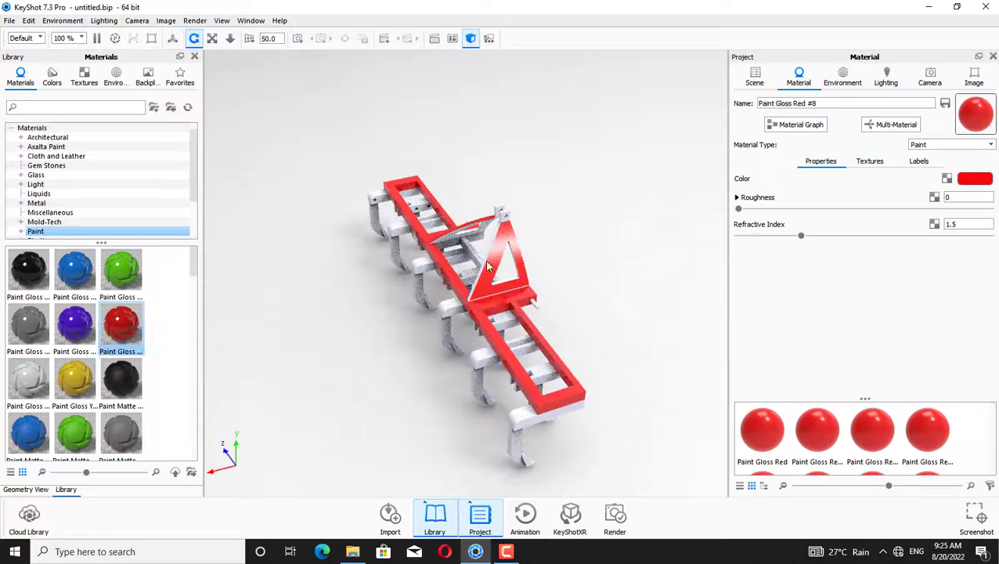
pyautogui.moveTo(205, 302); pyautogui.dragTo(501, 278)
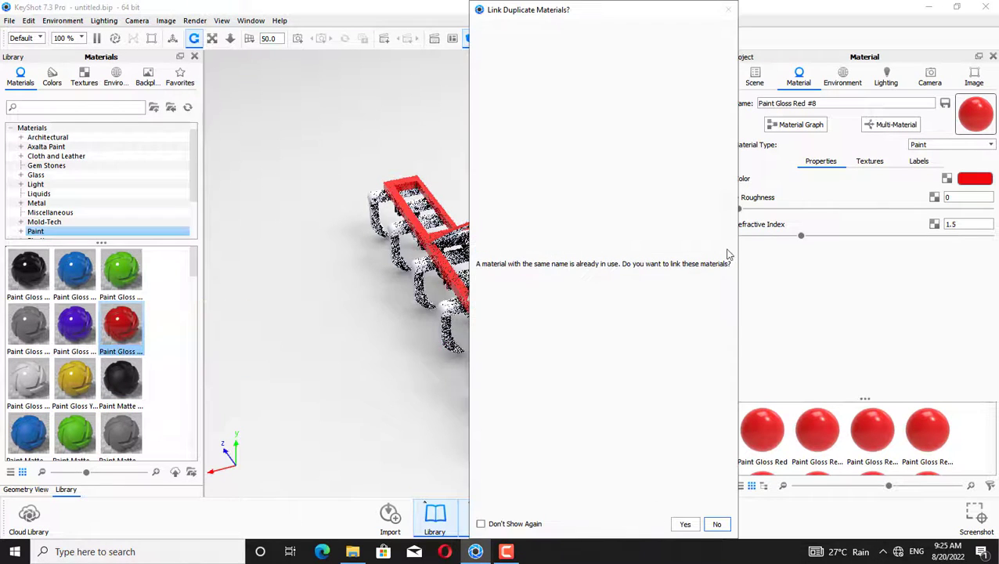
pyautogui.click(715, 523)
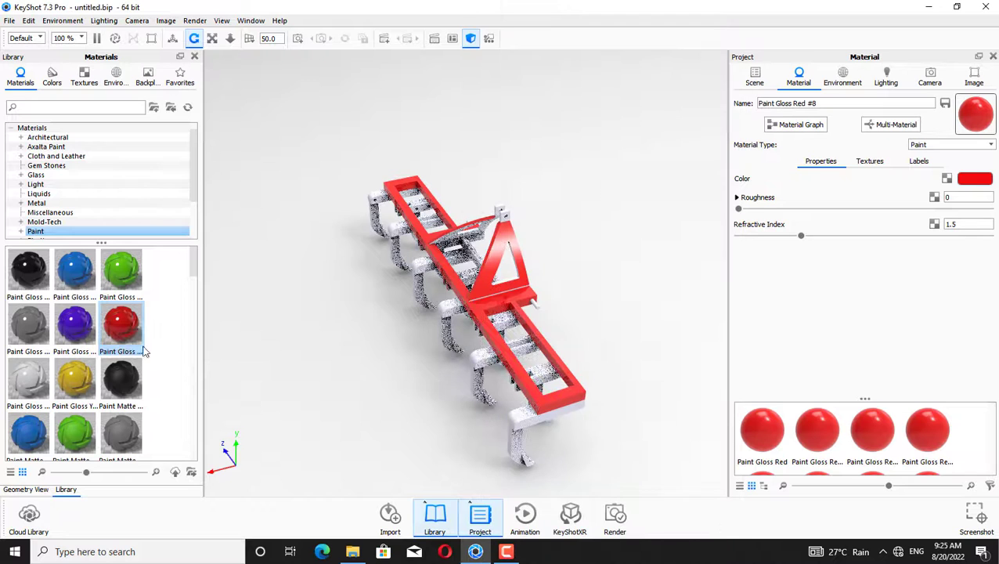
# Apply Paint Gloss Red to further frame members and hitch plates, keeping each material unlinked
pyautogui.moveTo(129, 344); pyautogui.dragTo(484, 244)
pyautogui.click(714, 305)
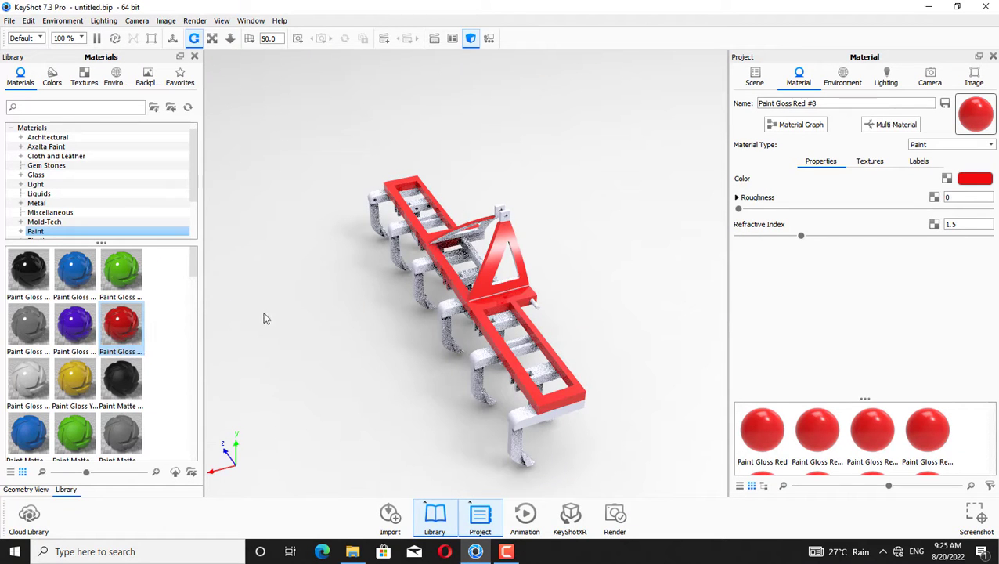
pyautogui.moveTo(123, 333); pyautogui.dragTo(529, 354)
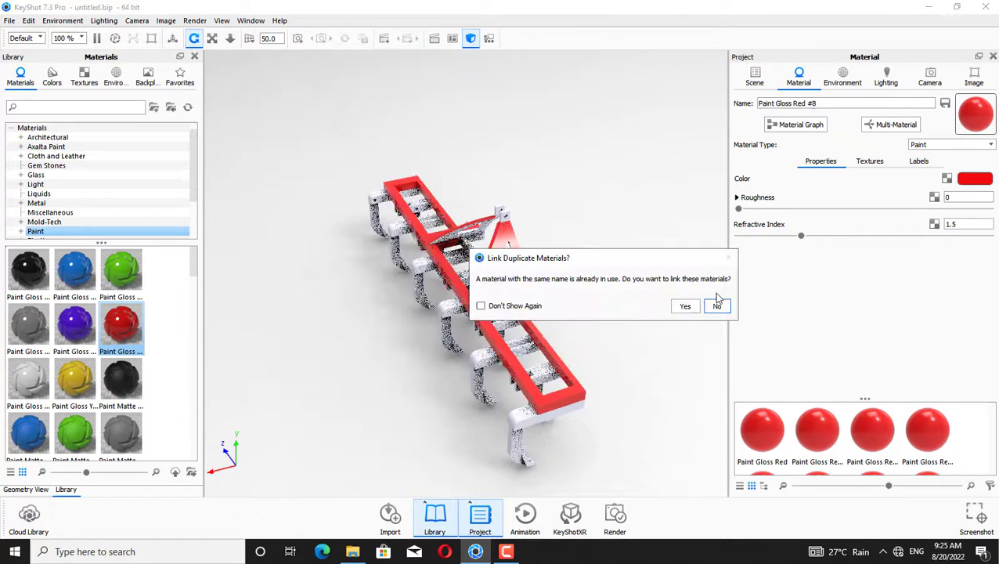
pyautogui.click(715, 306)
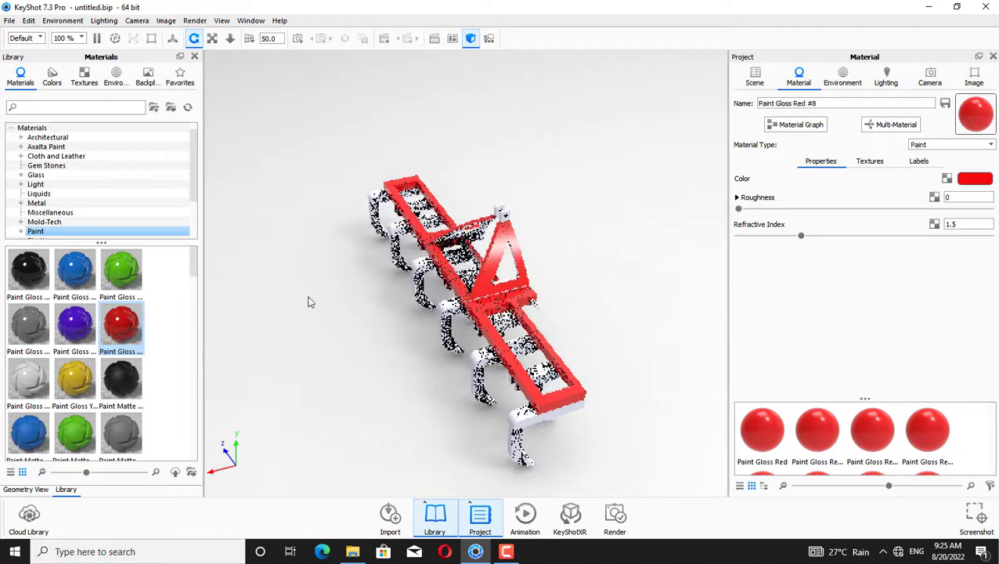
pyautogui.moveTo(121, 324)
pyautogui.mouseDown()
pyautogui.moveTo(440, 330)
pyautogui.moveTo(470, 266)
pyautogui.moveTo(475, 209)
pyautogui.mouseUp()
pyautogui.click(715, 305)
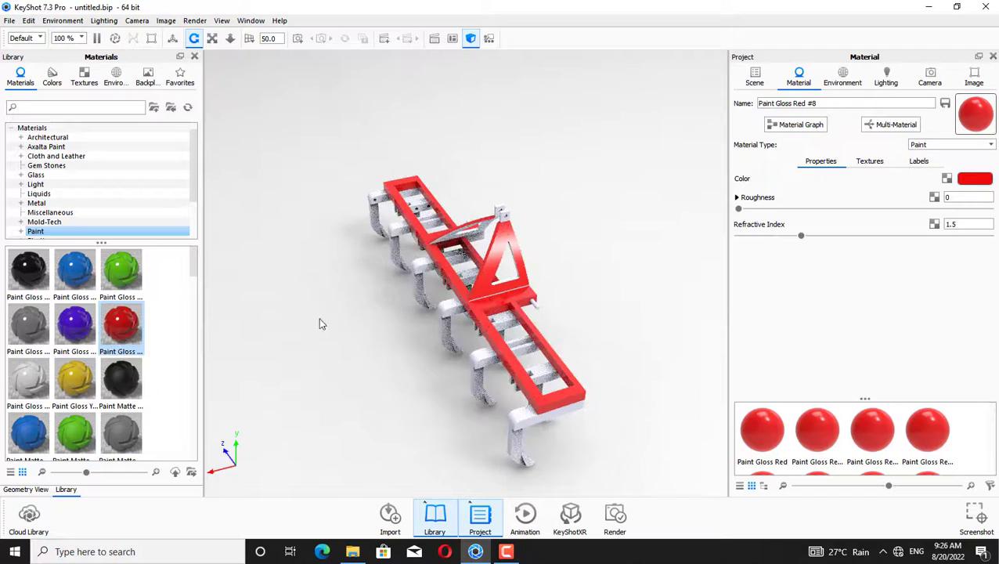
# Apply Paint Gloss Red to frame members seen from the rear side of the tiller, keeping materials unlinked
pyautogui.moveTo(570, 203)
pyautogui.mouseDown()
pyautogui.moveTo(345, 134)
pyautogui.moveTo(535, 174)
pyautogui.moveTo(403, 239)
pyautogui.mouseUp()
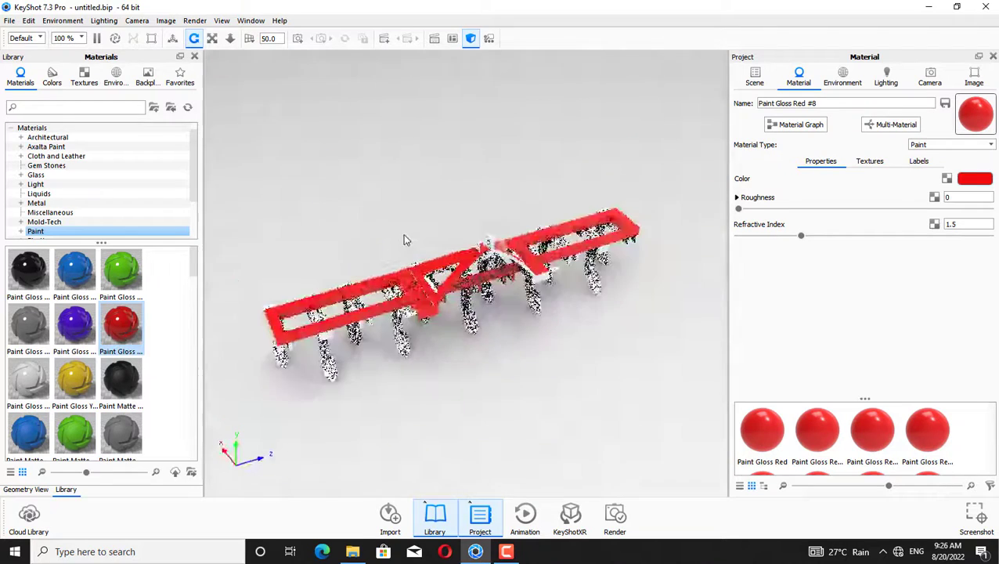
pyautogui.moveTo(114, 321)
pyautogui.mouseDown()
pyautogui.moveTo(494, 246)
pyautogui.moveTo(480, 249)
pyautogui.mouseUp()
pyautogui.click(707, 304)
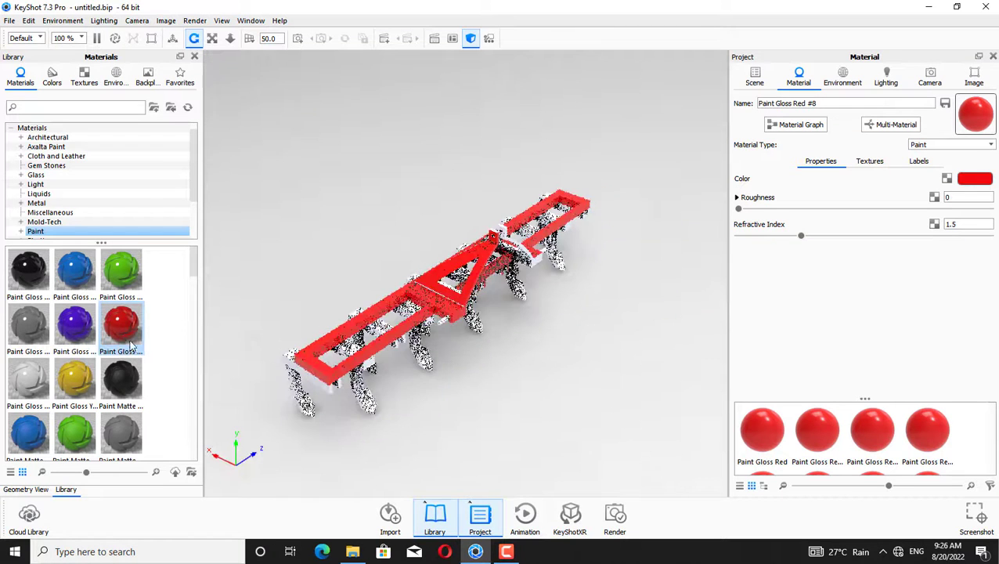
pyautogui.moveTo(123, 331); pyautogui.dragTo(419, 285)
pyautogui.moveTo(420, 290); pyautogui.dragTo(428, 298)
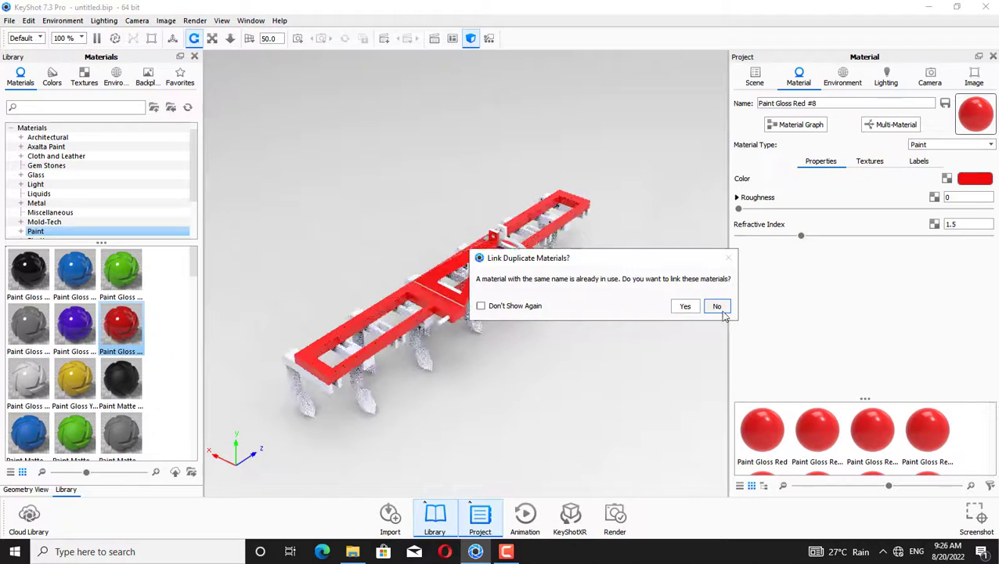
pyautogui.click(716, 305)
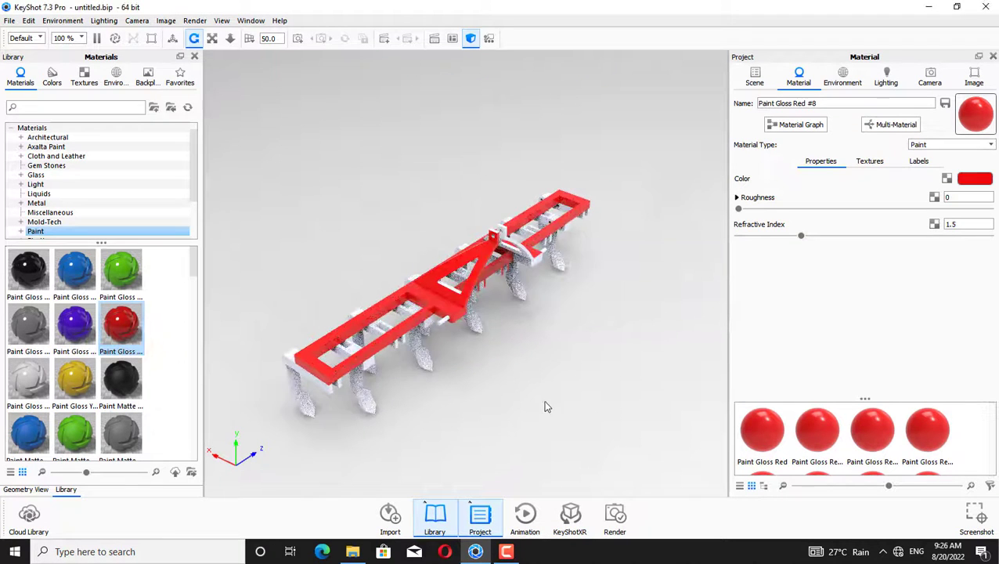
# Apply Paint Gloss Red to the hitch arms and frame parts visible from the side view, declining linking
pyautogui.moveTo(547, 405); pyautogui.dragTo(503, 347)
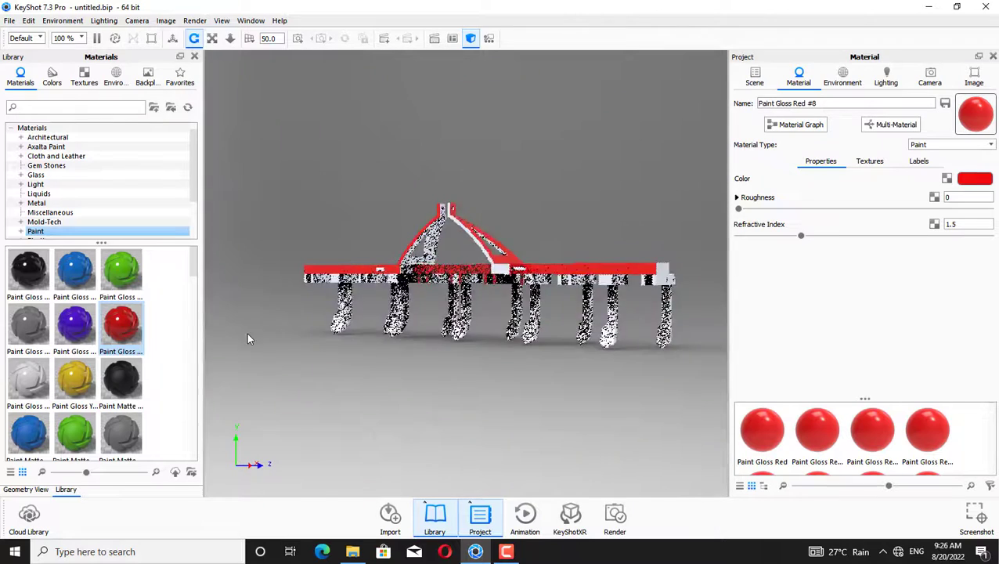
pyautogui.moveTo(121, 329); pyautogui.dragTo(422, 279)
pyautogui.click(717, 306)
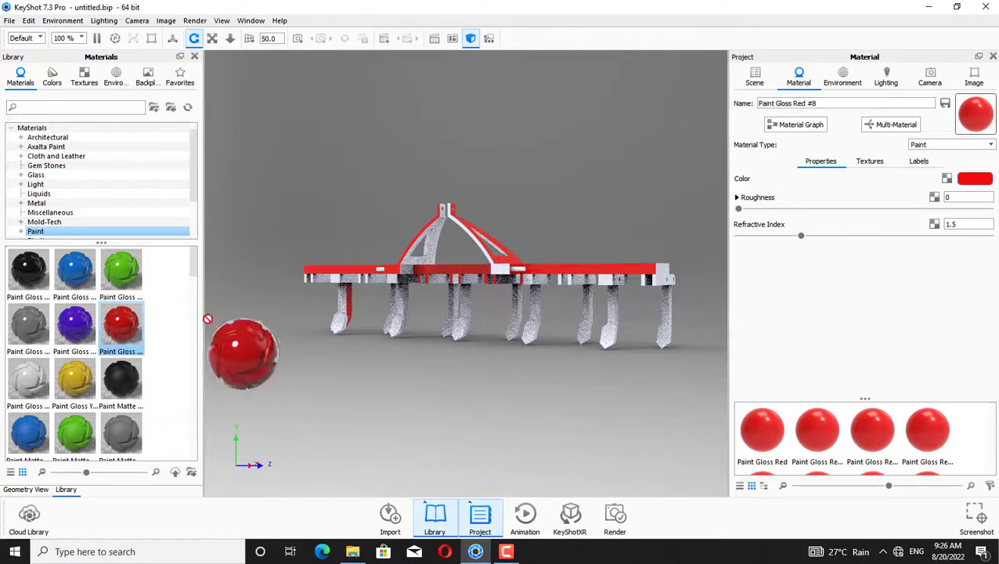
pyautogui.moveTo(208, 319)
pyautogui.mouseDown()
pyautogui.moveTo(423, 258)
pyautogui.moveTo(603, 296)
pyautogui.mouseUp()
pyautogui.click(716, 306)
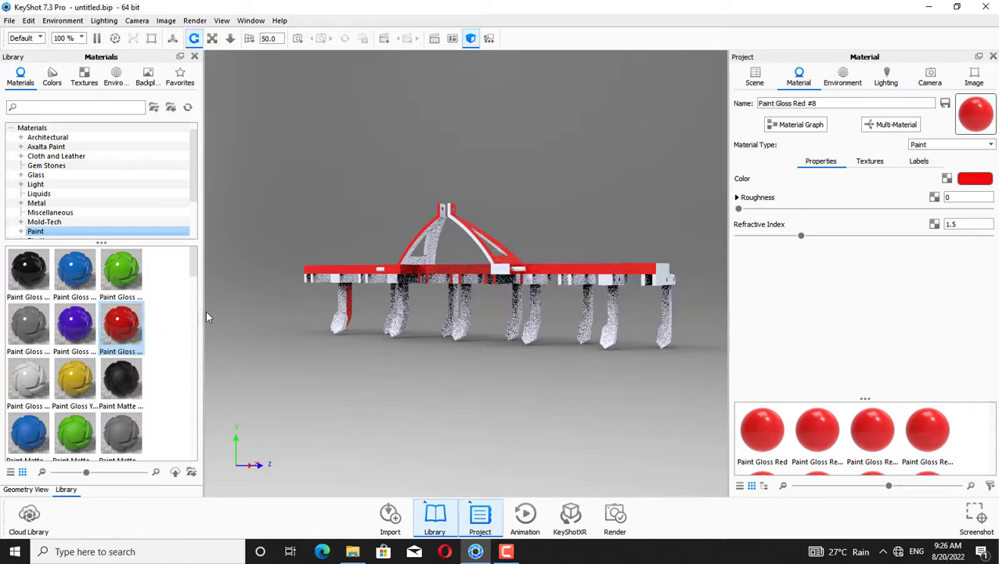
pyautogui.moveTo(198, 286); pyautogui.dragTo(433, 257)
pyautogui.click(715, 305)
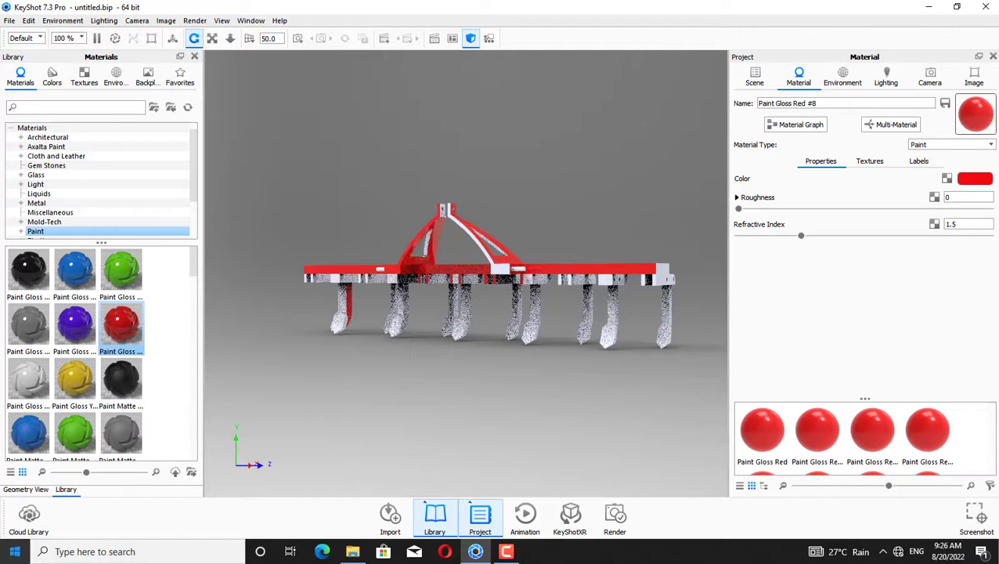
# Apply Paint Gloss Red to the last side-facing frame pieces and hitch mast, keeping materials unlinked
pyautogui.moveTo(310, 311)
pyautogui.mouseDown()
pyautogui.moveTo(492, 284)
pyautogui.moveTo(509, 297)
pyautogui.mouseUp()
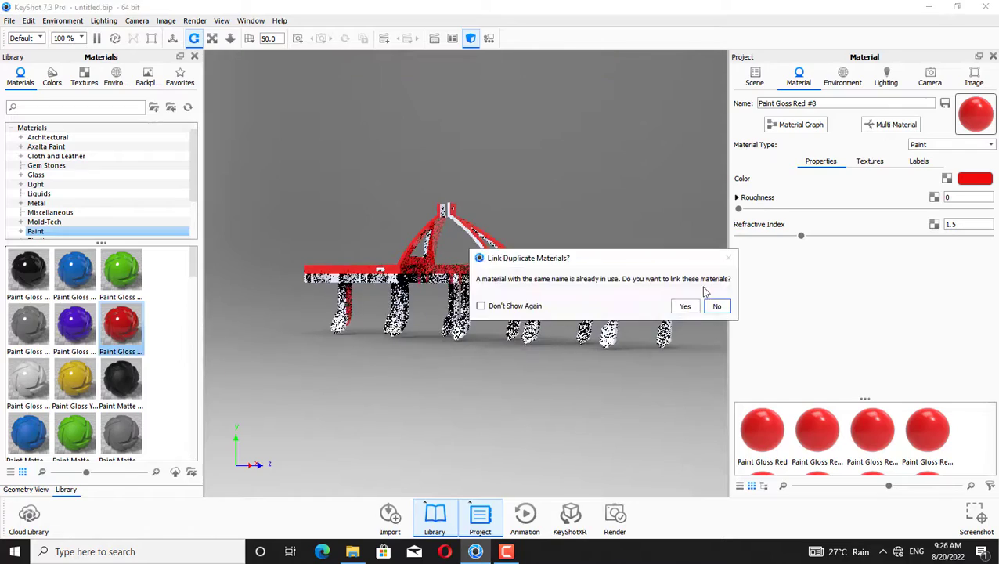
pyautogui.click(716, 306)
pyautogui.moveTo(548, 205)
pyautogui.mouseDown()
pyautogui.moveTo(695, 212)
pyautogui.moveTo(547, 189)
pyautogui.moveTo(516, 213)
pyautogui.moveTo(390, 198)
pyautogui.moveTo(568, 231)
pyautogui.moveTo(537, 205)
pyautogui.mouseUp()
pyautogui.moveTo(122, 322); pyautogui.dragTo(471, 354)
pyautogui.click(714, 307)
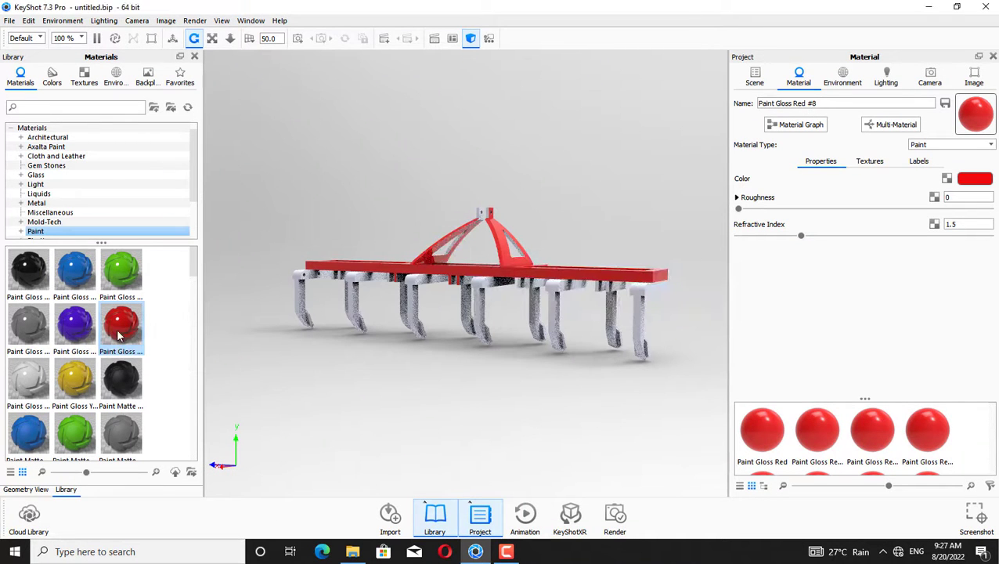
pyautogui.moveTo(119, 335)
pyautogui.mouseDown()
pyautogui.moveTo(491, 223)
pyautogui.moveTo(513, 235)
pyautogui.mouseUp()
pyautogui.click(715, 370)
pyautogui.moveTo(240, 304); pyautogui.dragTo(486, 216)
pyautogui.click(714, 306)
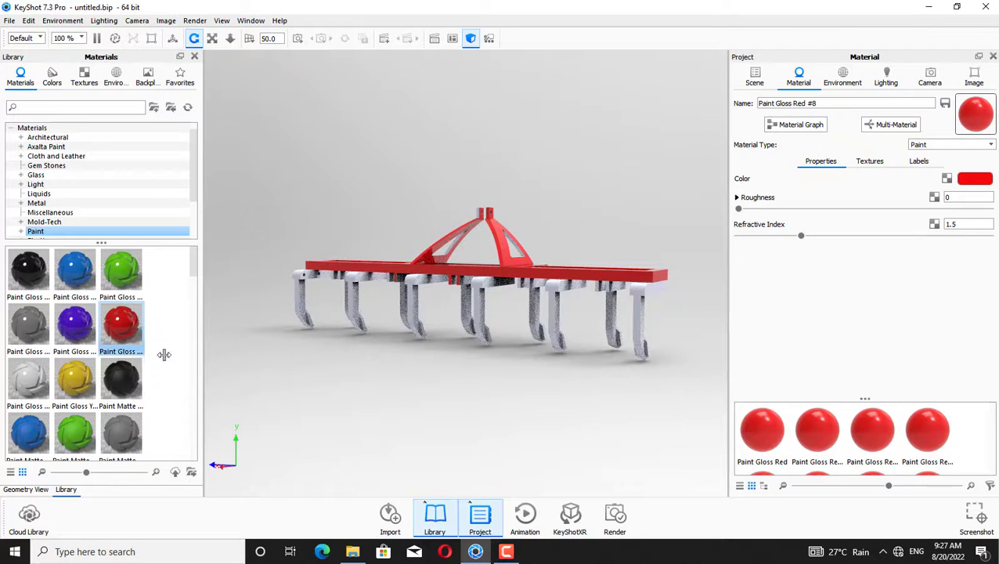
# Apply Paint Gloss Blue to the front crossbar's lower face, declining to link duplicate materials
pyautogui.moveTo(345, 208)
pyautogui.mouseDown()
pyautogui.moveTo(205, 290)
pyautogui.moveTo(279, 281)
pyautogui.mouseUp()
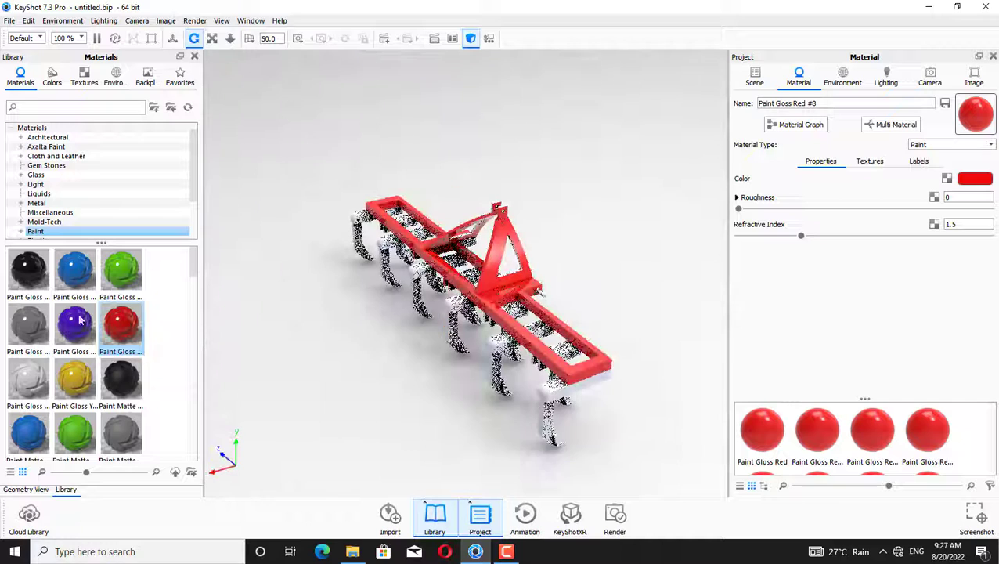
pyautogui.moveTo(74, 270)
pyautogui.mouseDown()
pyautogui.moveTo(304, 367)
pyautogui.moveTo(576, 394)
pyautogui.mouseUp()
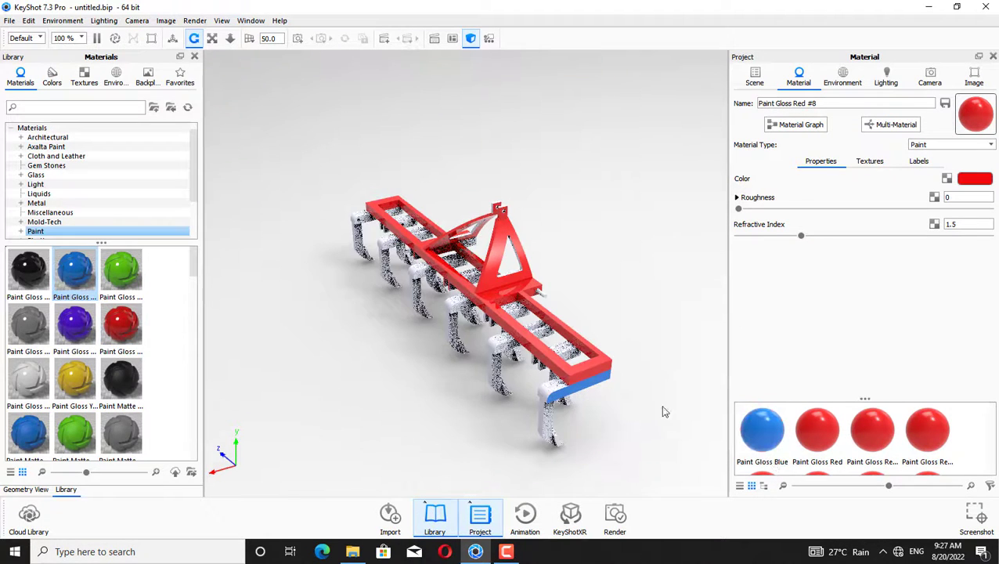
pyautogui.moveTo(74, 283); pyautogui.dragTo(566, 392)
pyautogui.click(716, 306)
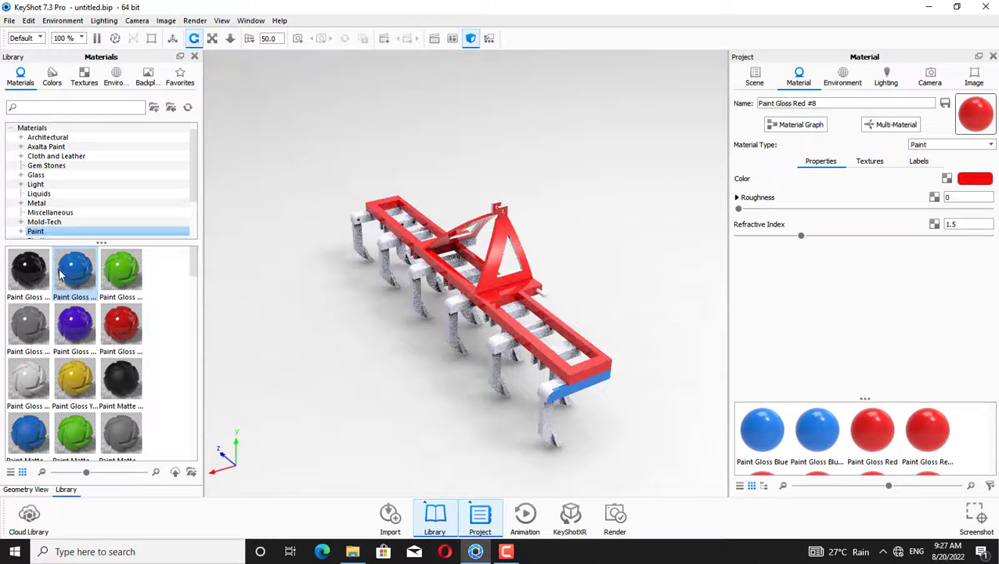
pyautogui.moveTo(474, 409)
pyautogui.mouseDown()
pyautogui.moveTo(548, 337)
pyautogui.moveTo(552, 345)
pyautogui.mouseUp()
pyautogui.click(714, 307)
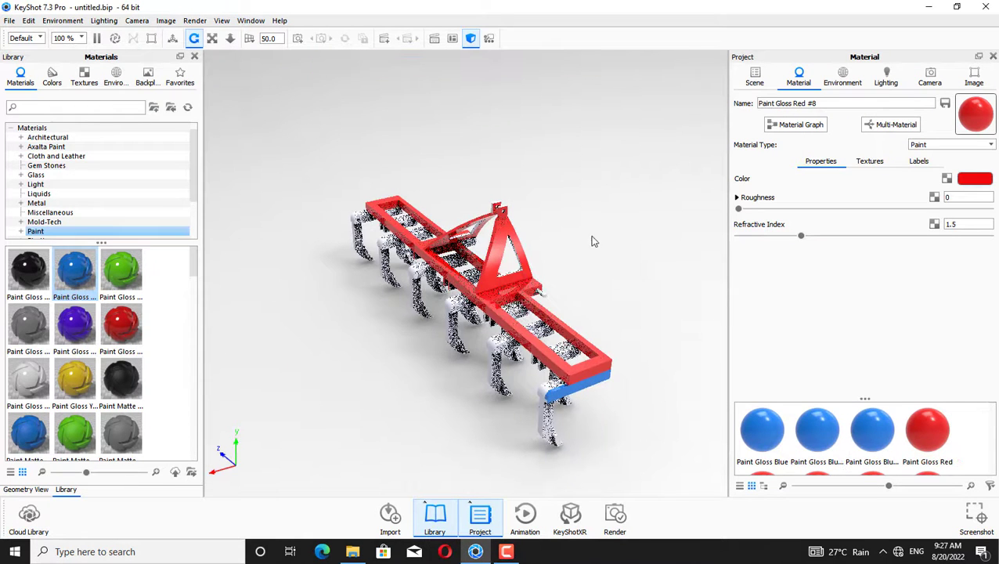
# Zoom in on the front corner and apply Paint Gloss Blue to the tine shank mounts, keeping materials unlinked
pyautogui.click(212, 39)
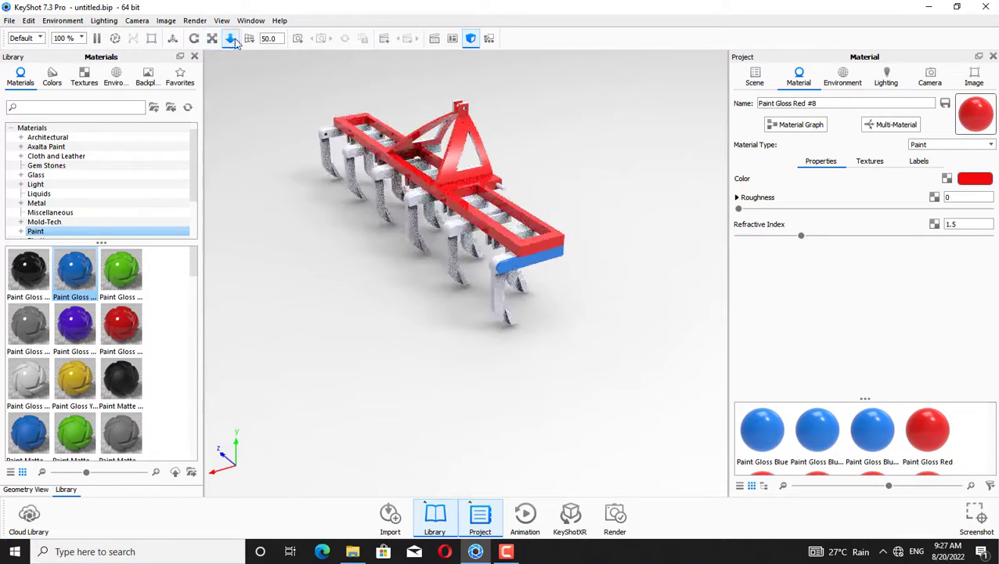
pyautogui.moveTo(601, 162); pyautogui.dragTo(657, 69)
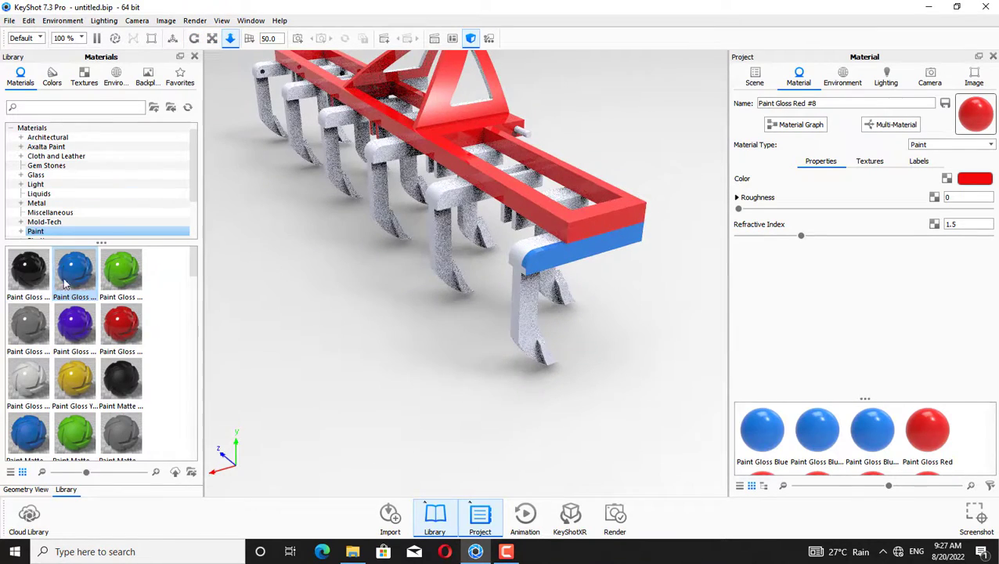
pyautogui.moveTo(66, 283)
pyautogui.mouseDown()
pyautogui.moveTo(503, 273)
pyautogui.moveTo(521, 374)
pyautogui.mouseUp()
pyautogui.click(715, 306)
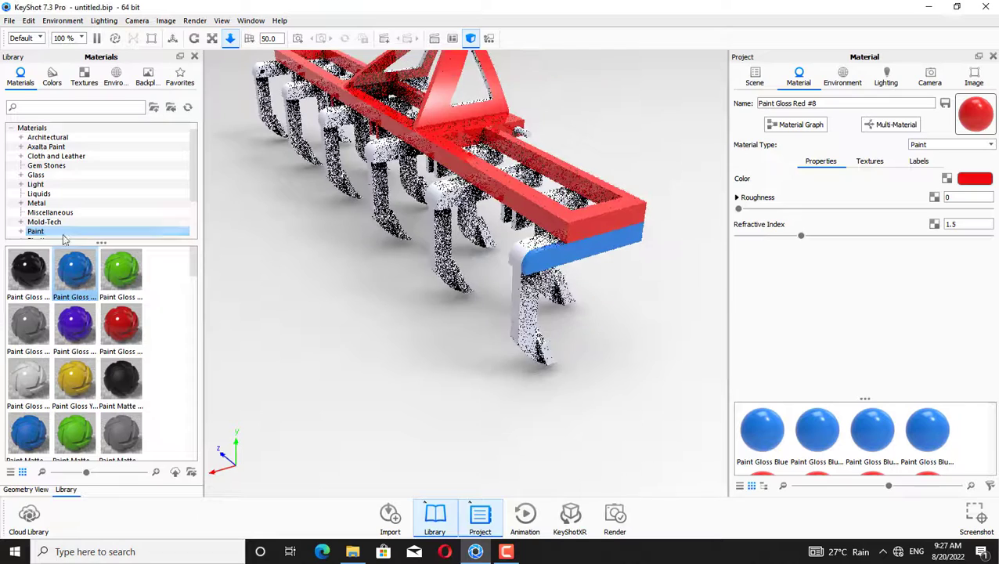
pyautogui.moveTo(377, 224); pyautogui.dragTo(470, 191)
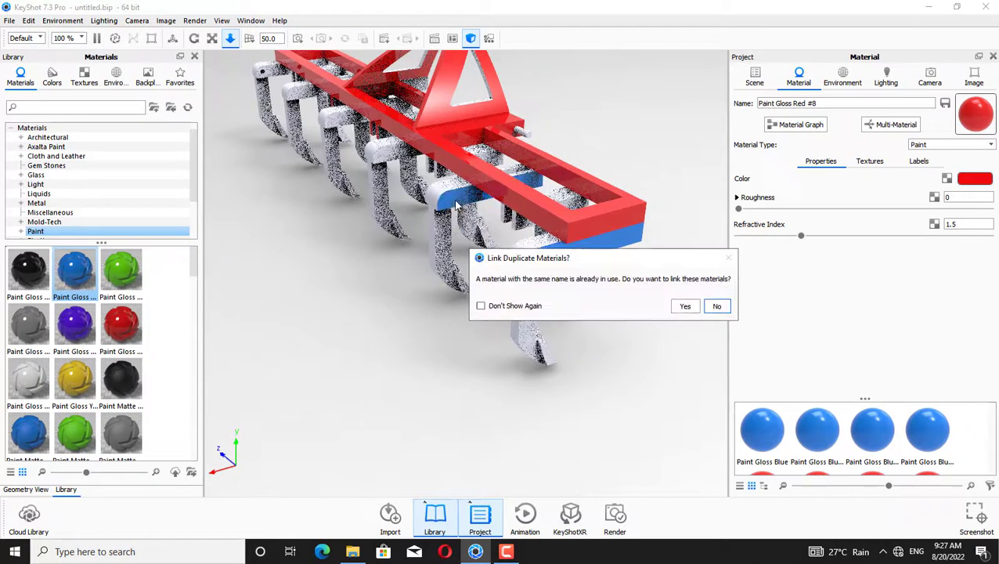
pyautogui.click(713, 305)
pyautogui.moveTo(81, 266)
pyautogui.mouseDown()
pyautogui.moveTo(435, 223)
pyautogui.moveTo(398, 156)
pyautogui.mouseUp()
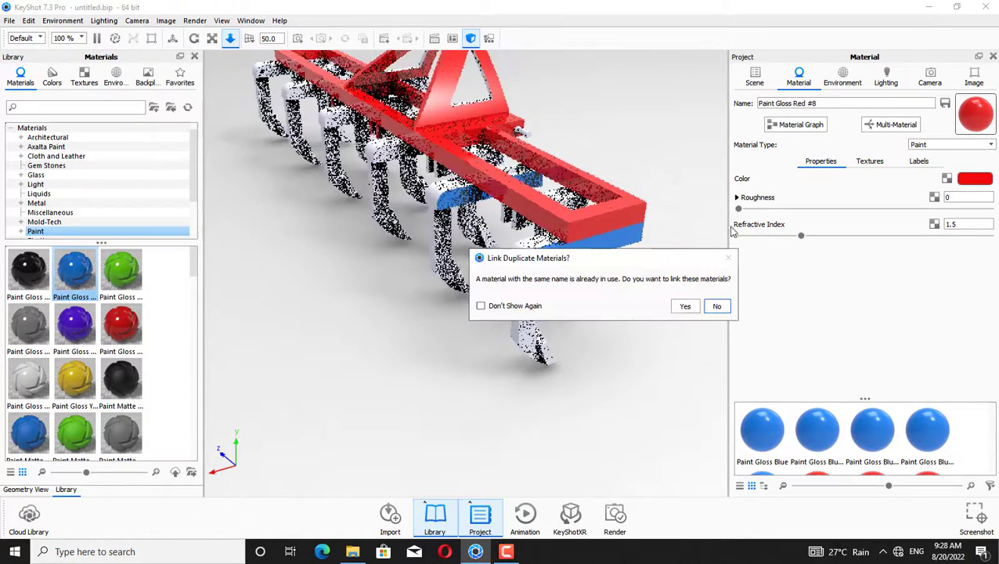
pyautogui.click(715, 305)
# Apply Paint Gloss Blue to the remaining shank mounts along the front crossbar without linking materials
pyautogui.moveTo(74, 270)
pyautogui.mouseDown()
pyautogui.moveTo(263, 223)
pyautogui.moveTo(345, 117)
pyautogui.mouseUp()
pyautogui.click(714, 306)
pyautogui.moveTo(75, 270)
pyautogui.mouseDown()
pyautogui.moveTo(324, 160)
pyautogui.moveTo(336, 141)
pyautogui.mouseUp()
pyautogui.click(715, 306)
pyautogui.moveTo(74, 270); pyautogui.dragTo(309, 98)
pyautogui.click(715, 305)
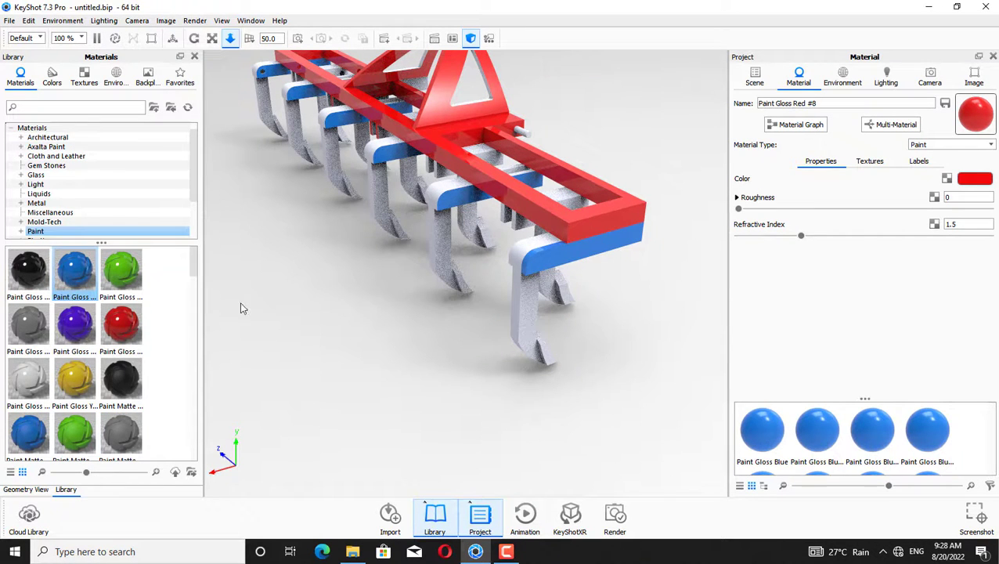
pyautogui.moveTo(74, 270)
pyautogui.mouseDown()
pyautogui.moveTo(283, 274)
pyautogui.moveTo(580, 223)
pyautogui.mouseUp()
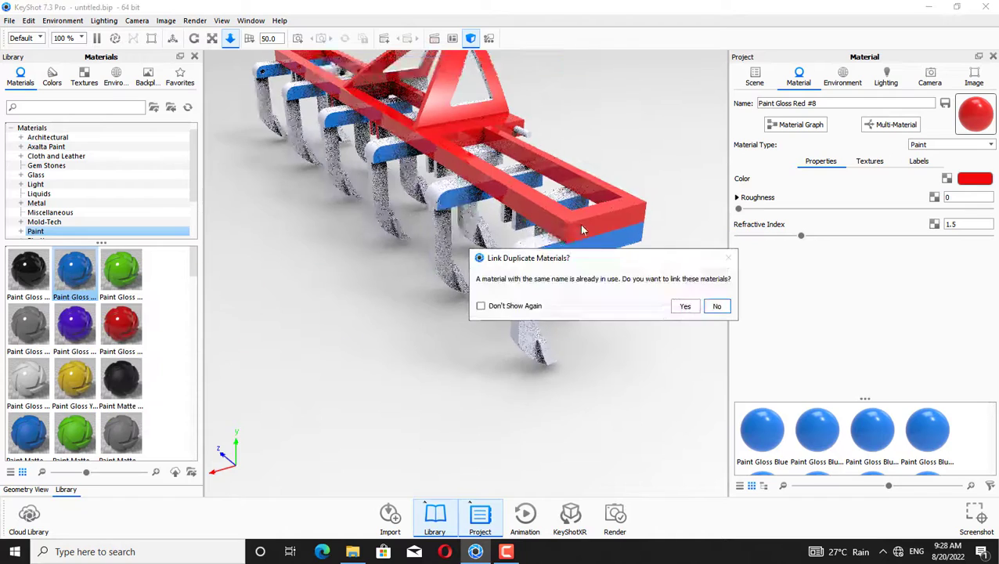
pyautogui.click(717, 305)
# Apply Paint Gloss Blue to the shank mounts under the rear crossbar, keeping materials unlinked
pyautogui.moveTo(288, 216); pyautogui.dragTo(483, 159)
pyautogui.click(716, 306)
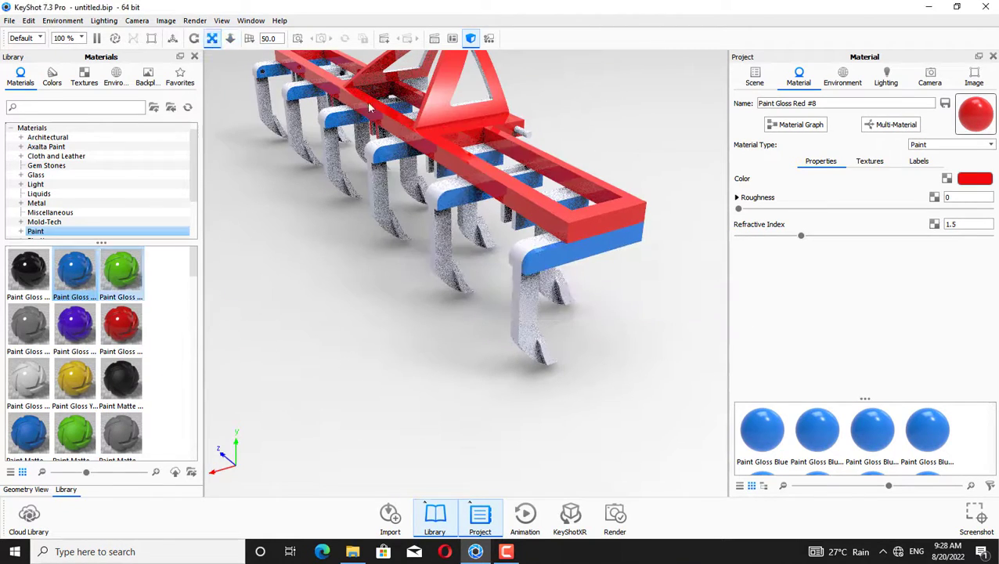
pyautogui.moveTo(371, 107); pyautogui.dragTo(406, 335, button='middle')
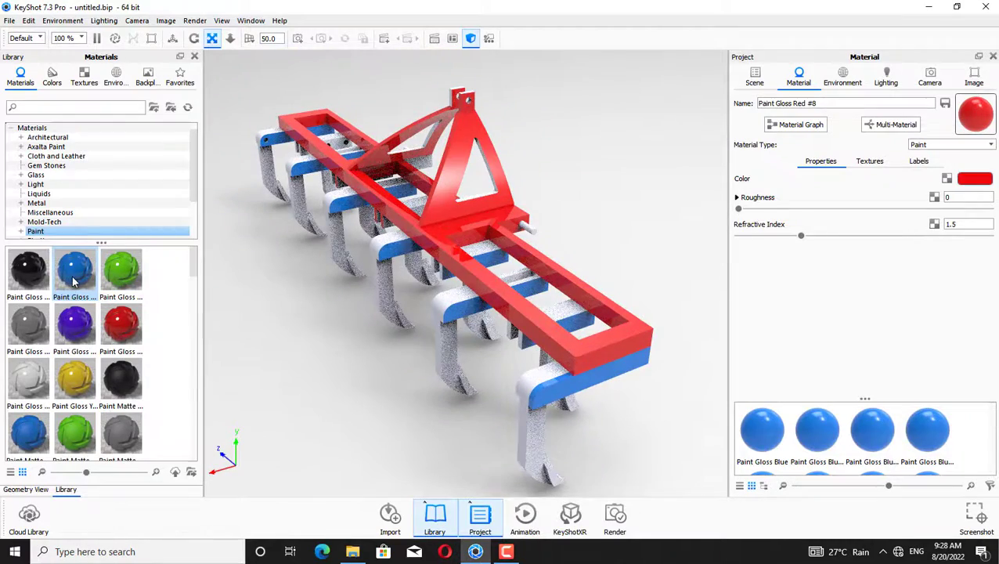
pyautogui.moveTo(72, 282)
pyautogui.mouseDown()
pyautogui.moveTo(408, 216)
pyautogui.moveTo(423, 227)
pyautogui.mouseUp()
pyautogui.click(713, 307)
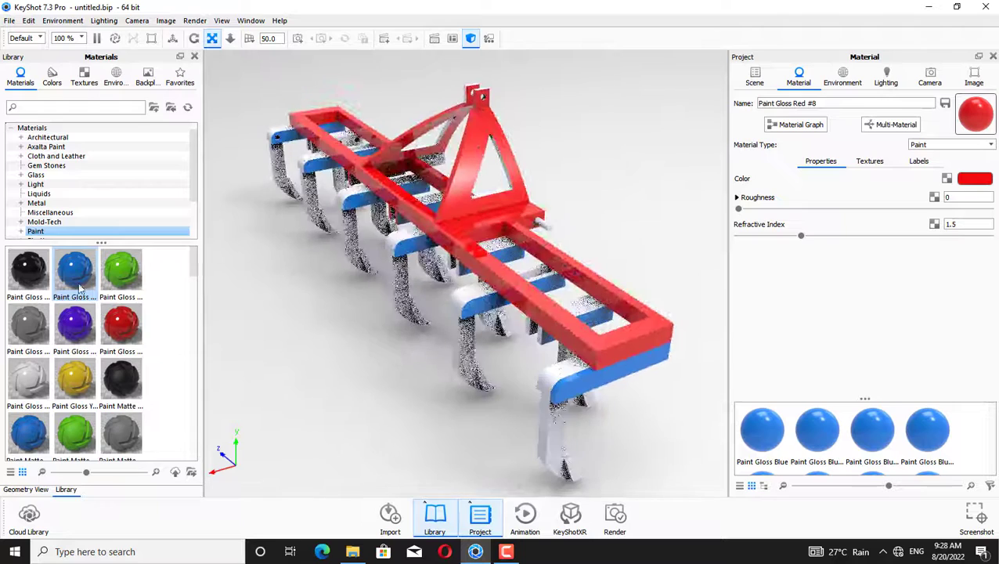
pyautogui.moveTo(74, 270)
pyautogui.mouseDown()
pyautogui.moveTo(404, 244)
pyautogui.moveTo(404, 225)
pyautogui.moveTo(364, 219)
pyautogui.moveTo(350, 179)
pyautogui.mouseUp()
pyautogui.click(716, 306)
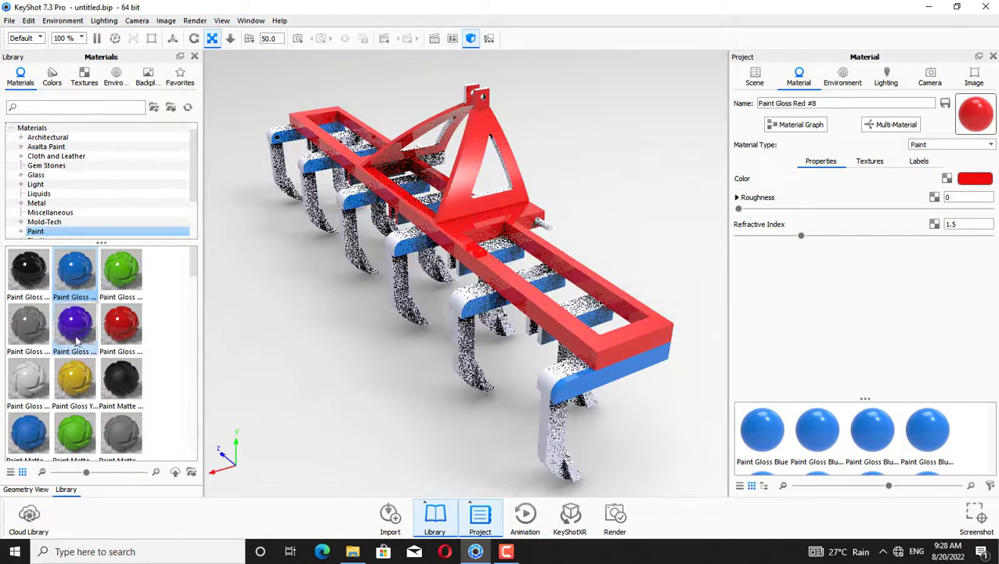
# Apply Paint Gloss Blue to the shank mounts at the far end of the rear crossbar, declining to link materials
pyautogui.moveTo(73, 288); pyautogui.dragTo(94, 246)
pyautogui.moveTo(100, 232); pyautogui.dragTo(225, 170)
pyautogui.moveTo(74, 281)
pyautogui.mouseDown()
pyautogui.moveTo(148, 221)
pyautogui.moveTo(318, 151)
pyautogui.mouseUp()
pyautogui.click(716, 306)
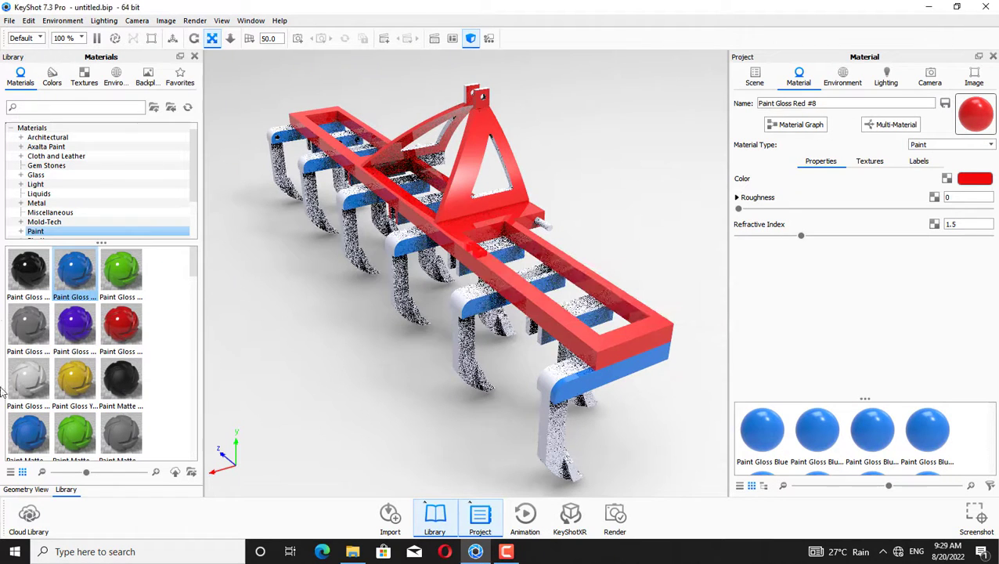
# Apply Paint Gloss Blue to the mounts under the middle of the front crossbar, keeping materials unlinked
pyautogui.moveTo(75, 274); pyautogui.dragTo(454, 307)
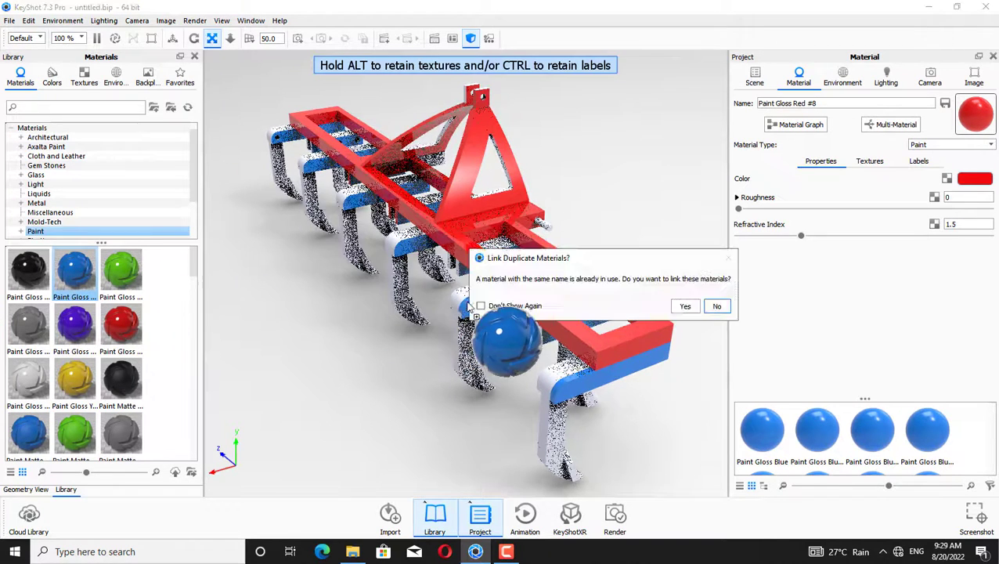
pyautogui.click(716, 306)
pyautogui.moveTo(354, 277); pyautogui.dragTo(397, 281, button='middle')
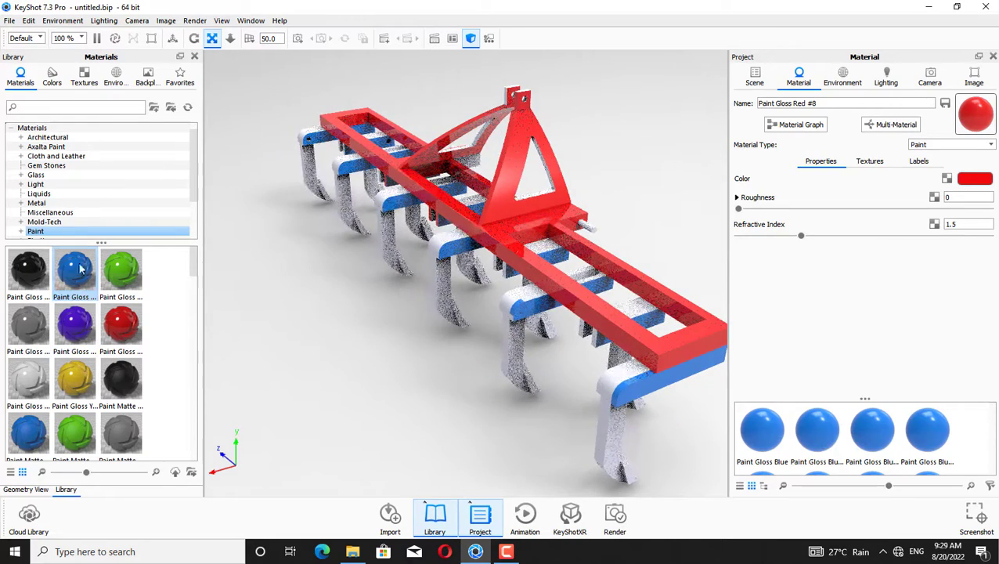
pyautogui.moveTo(76, 276)
pyautogui.mouseDown()
pyautogui.moveTo(563, 310)
pyautogui.moveTo(539, 302)
pyautogui.moveTo(537, 364)
pyautogui.mouseUp()
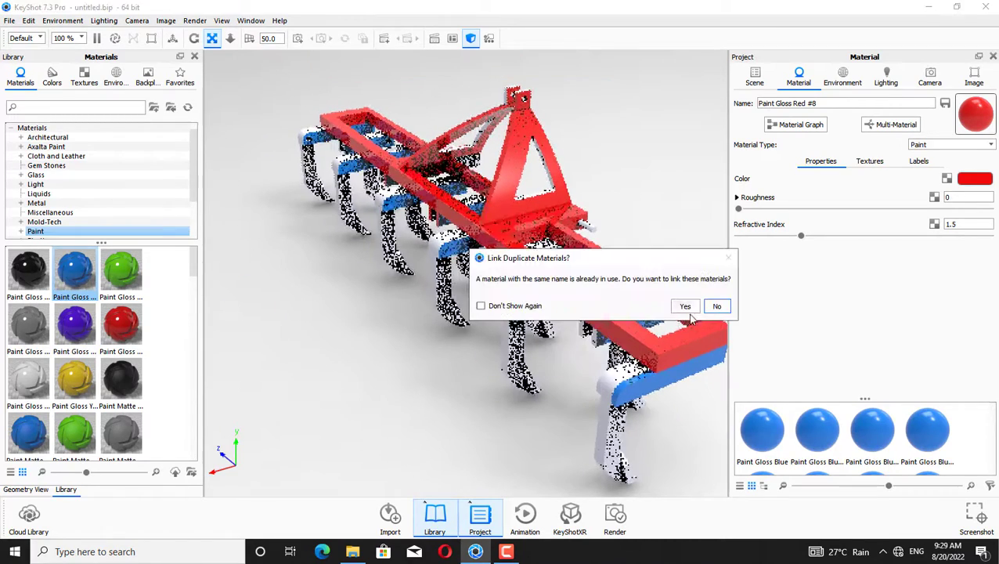
pyautogui.click(717, 306)
# Apply Paint Gloss Blue to two more shank mounts near the hitch without linking duplicate materials
pyautogui.moveTo(407, 336); pyautogui.dragTo(393, 331, button='middle')
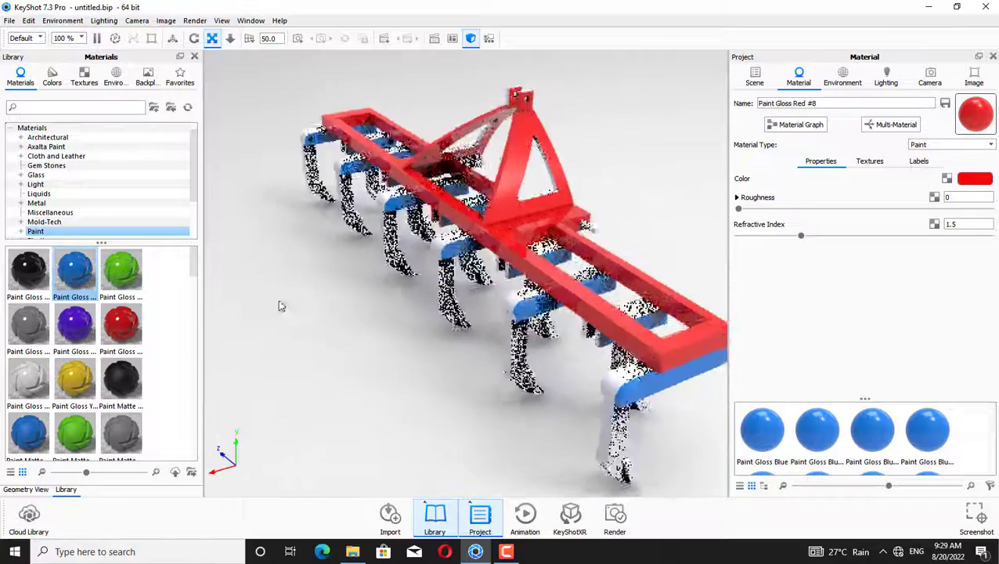
pyautogui.moveTo(76, 277)
pyautogui.mouseDown()
pyautogui.moveTo(446, 295)
pyautogui.moveTo(498, 311)
pyautogui.mouseUp()
pyautogui.moveTo(532, 344); pyautogui.dragTo(534, 309)
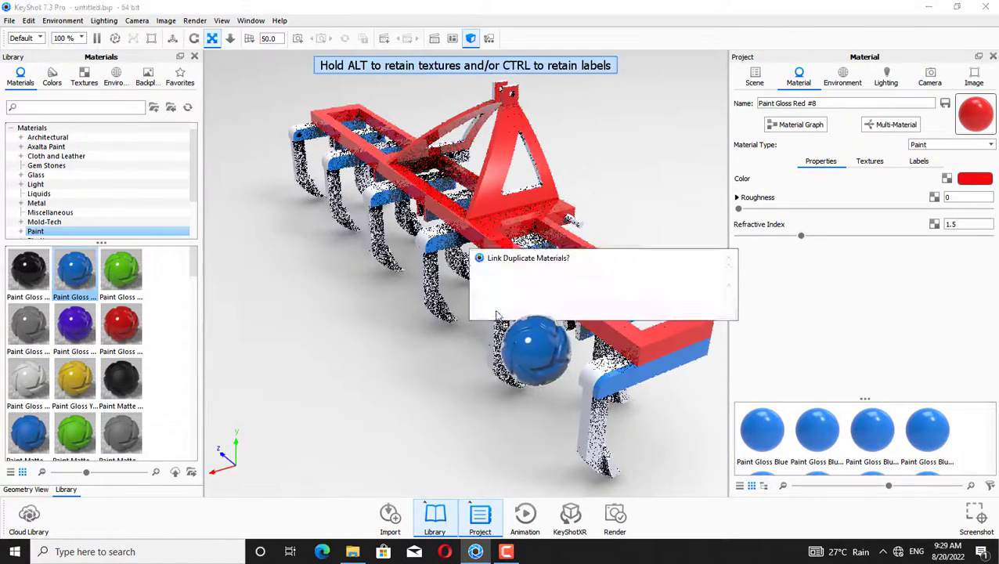
pyautogui.click(717, 307)
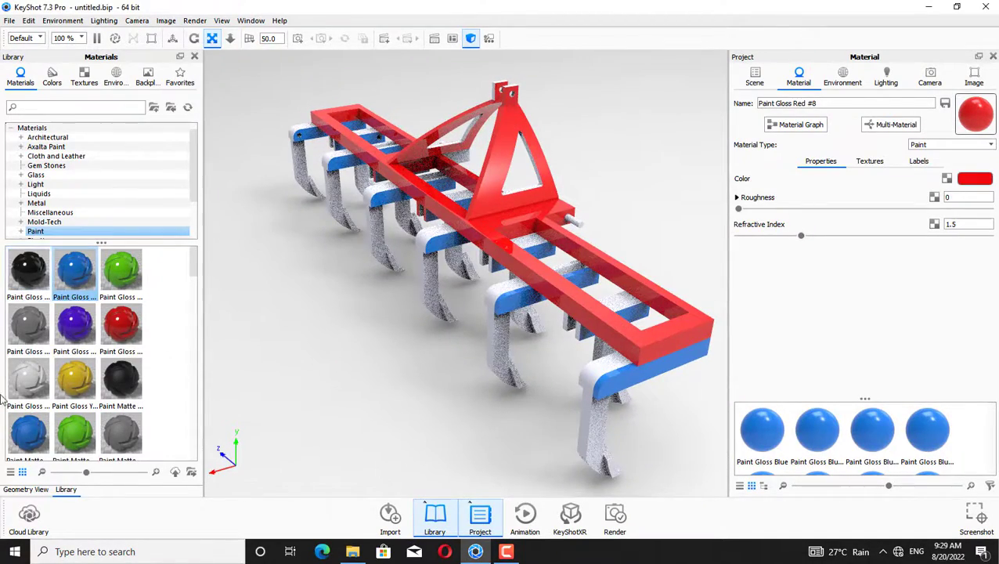
pyautogui.moveTo(76, 274)
pyautogui.mouseDown()
pyautogui.moveTo(469, 245)
pyautogui.moveTo(459, 236)
pyautogui.mouseUp()
pyautogui.click(716, 306)
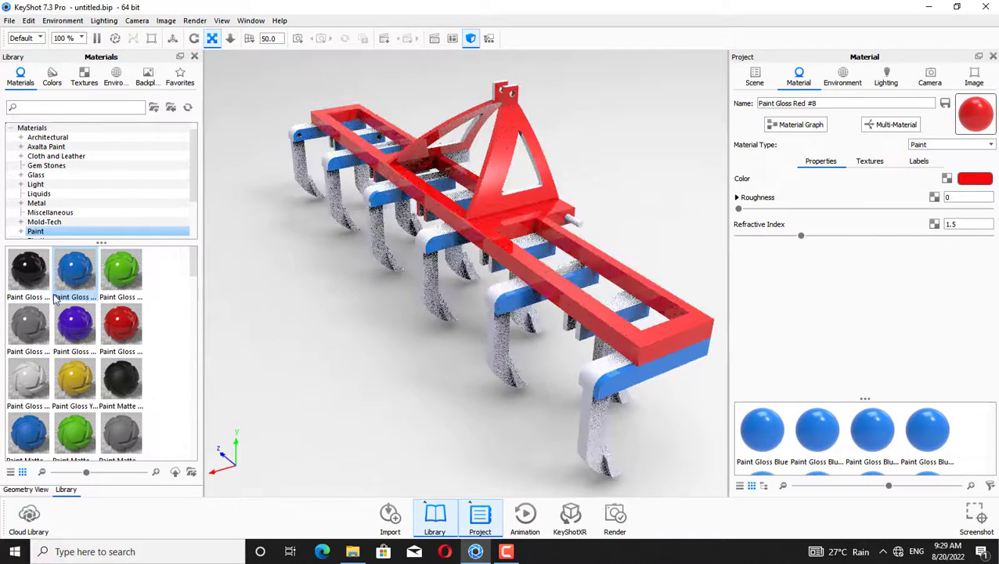
# Apply Paint Gloss Blue to the remaining mounts along the rear crossbar, declining each link prompt
pyautogui.moveTo(70, 281); pyautogui.dragTo(448, 183)
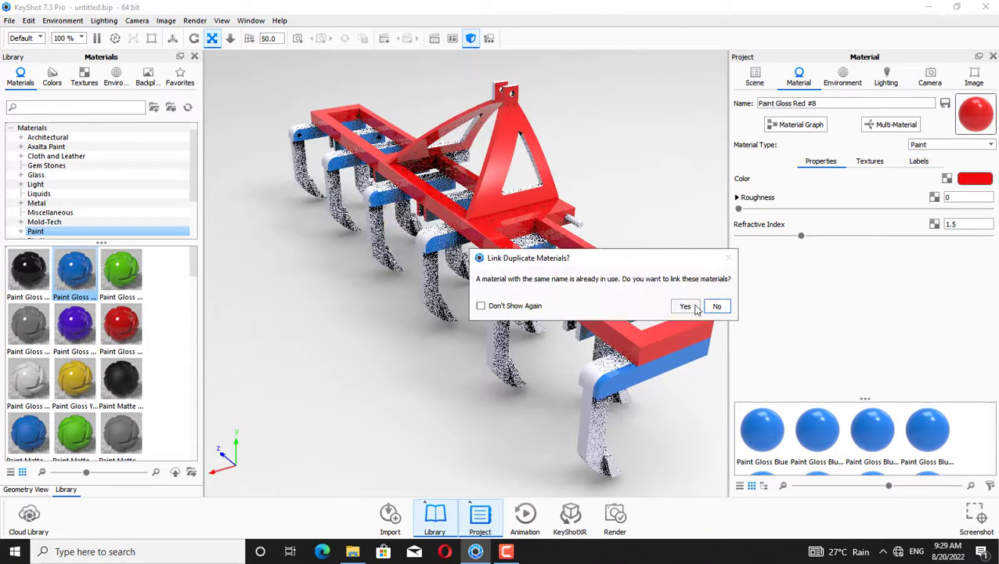
pyautogui.click(716, 306)
pyautogui.moveTo(75, 271)
pyautogui.mouseDown()
pyautogui.moveTo(167, 306)
pyautogui.moveTo(346, 241)
pyautogui.mouseUp()
pyautogui.click(717, 306)
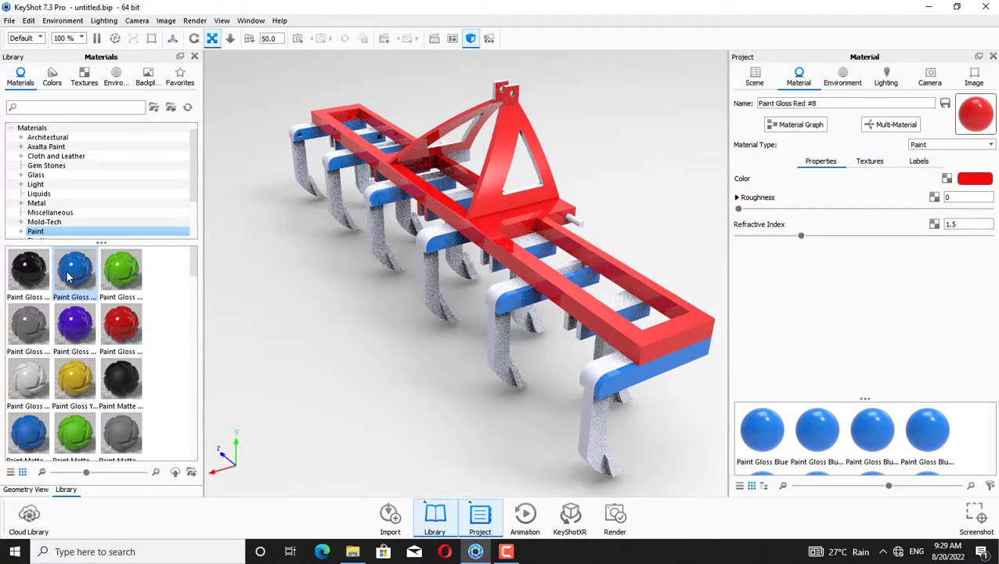
pyautogui.moveTo(161, 269)
pyautogui.mouseDown()
pyautogui.moveTo(349, 247)
pyautogui.moveTo(337, 237)
pyautogui.moveTo(372, 229)
pyautogui.mouseUp()
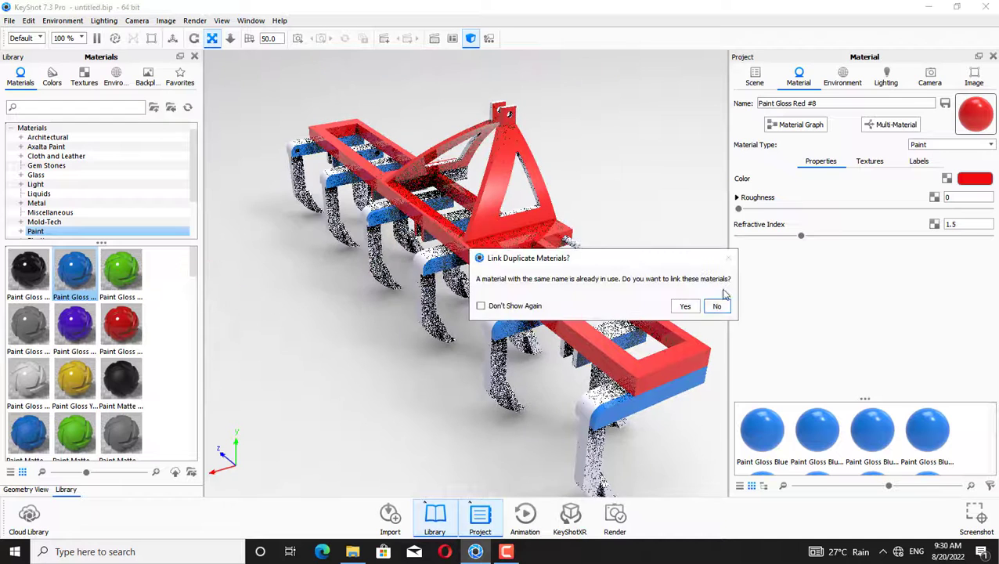
pyautogui.click(716, 306)
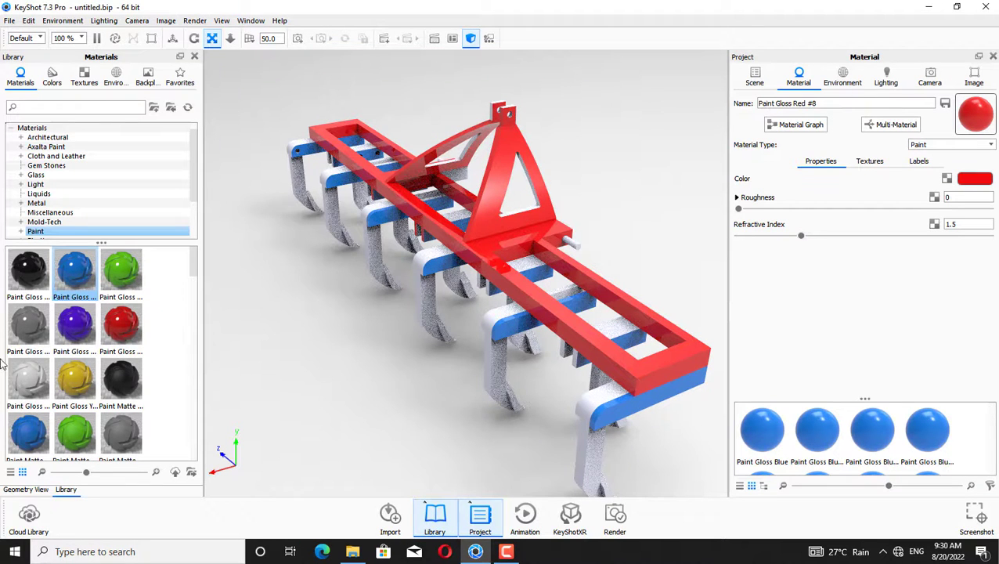
pyautogui.moveTo(74, 277)
pyautogui.mouseDown()
pyautogui.moveTo(274, 137)
pyautogui.moveTo(323, 150)
pyautogui.mouseUp()
pyautogui.click(716, 306)
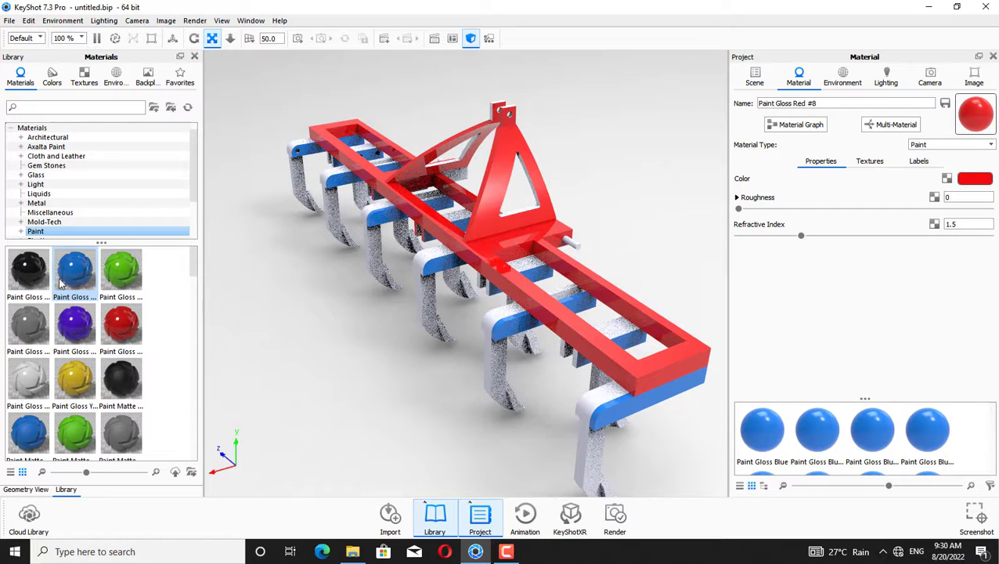
# Apply Paint Gloss Blue from the project materials to the mounts at the left end and fit the model in view
pyautogui.moveTo(88, 263)
pyautogui.mouseDown()
pyautogui.moveTo(329, 161)
pyautogui.moveTo(305, 150)
pyautogui.mouseUp()
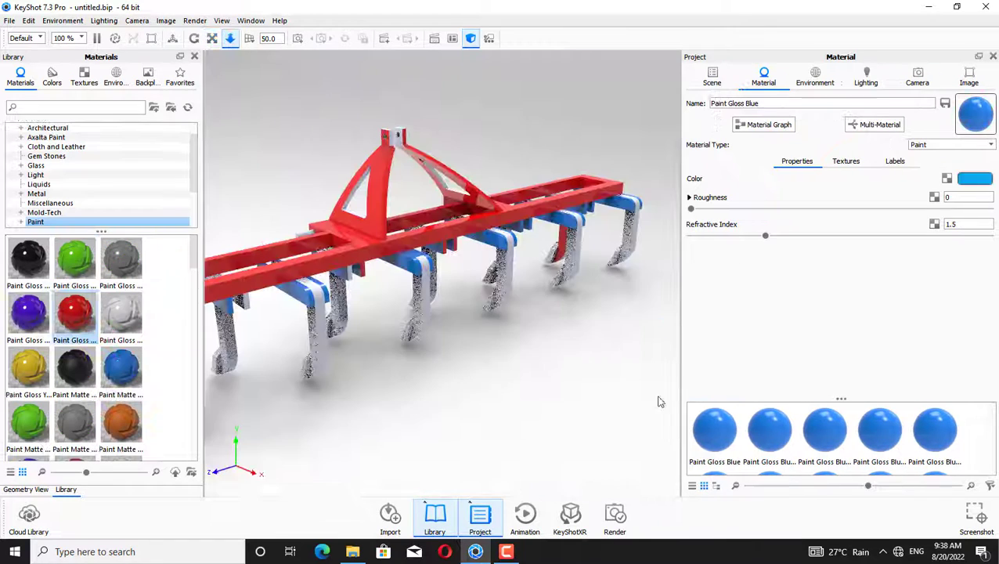
pyautogui.moveTo(714, 429); pyautogui.dragTo(271, 338)
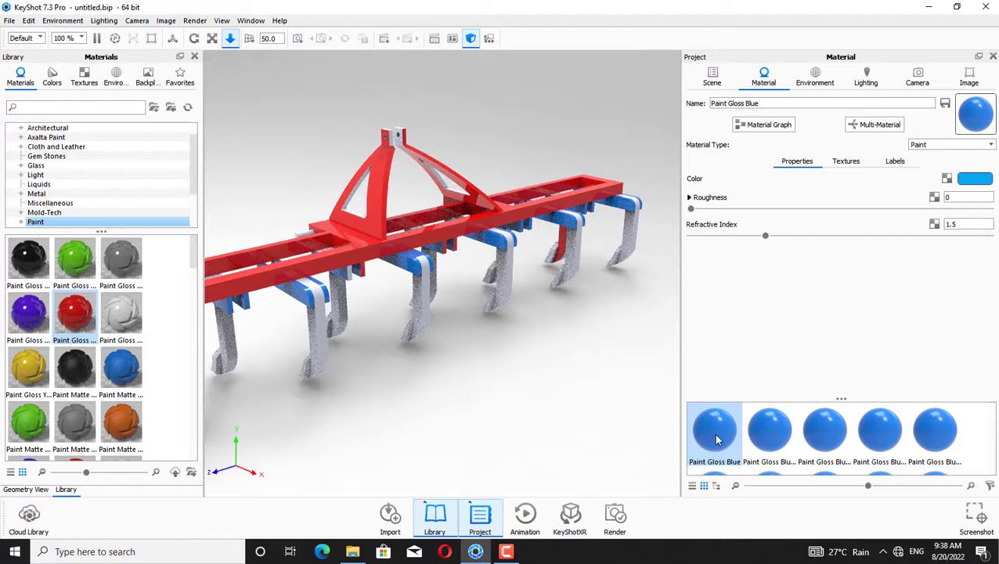
pyautogui.moveTo(714, 439); pyautogui.dragTo(226, 343)
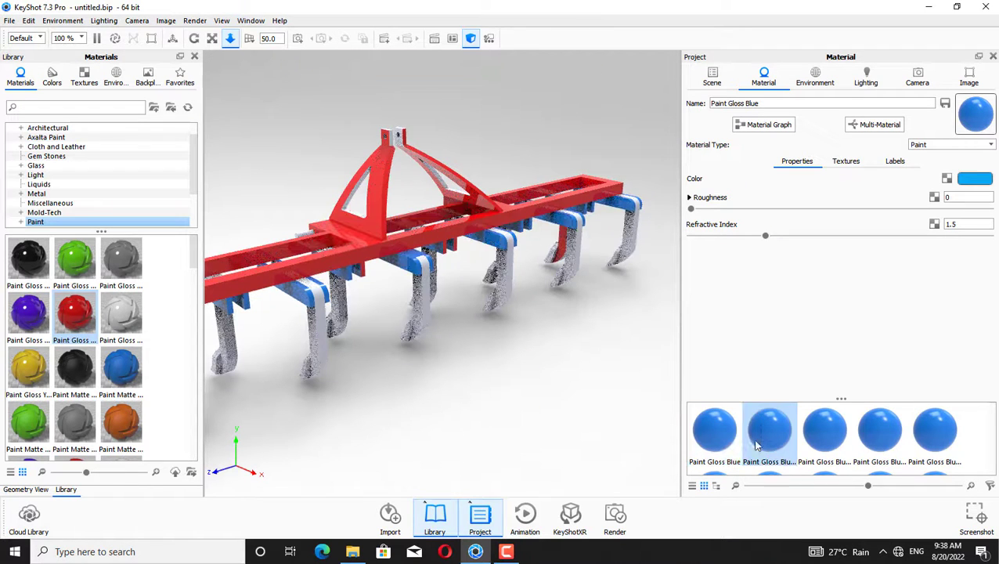
pyautogui.click(195, 41)
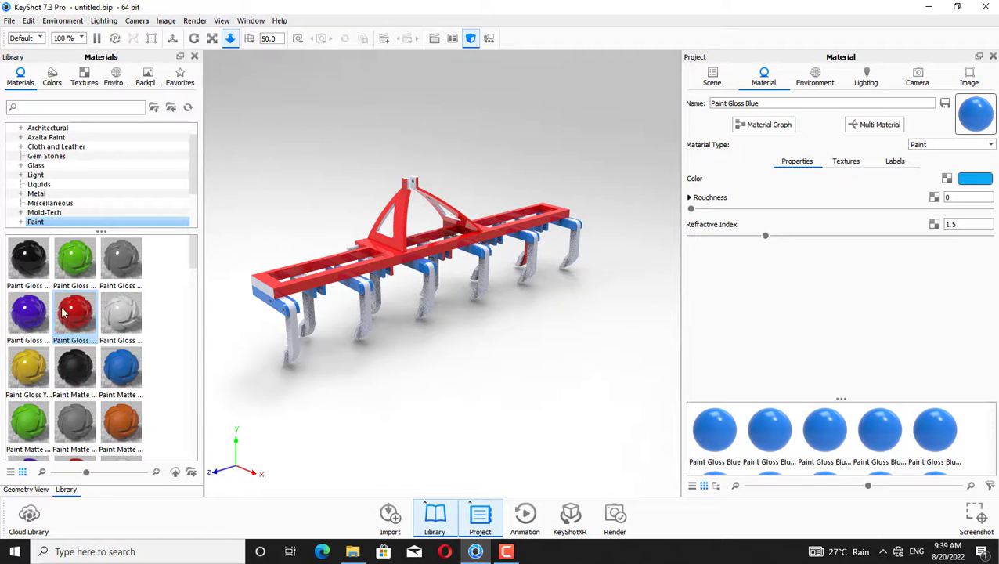
# Apply Paint Gloss Black to the front-left tine shank, declining to link duplicate materials
pyautogui.moveTo(63, 312)
pyautogui.mouseDown()
pyautogui.moveTo(305, 390)
pyautogui.moveTo(353, 354)
pyautogui.mouseUp()
pyautogui.click(716, 307)
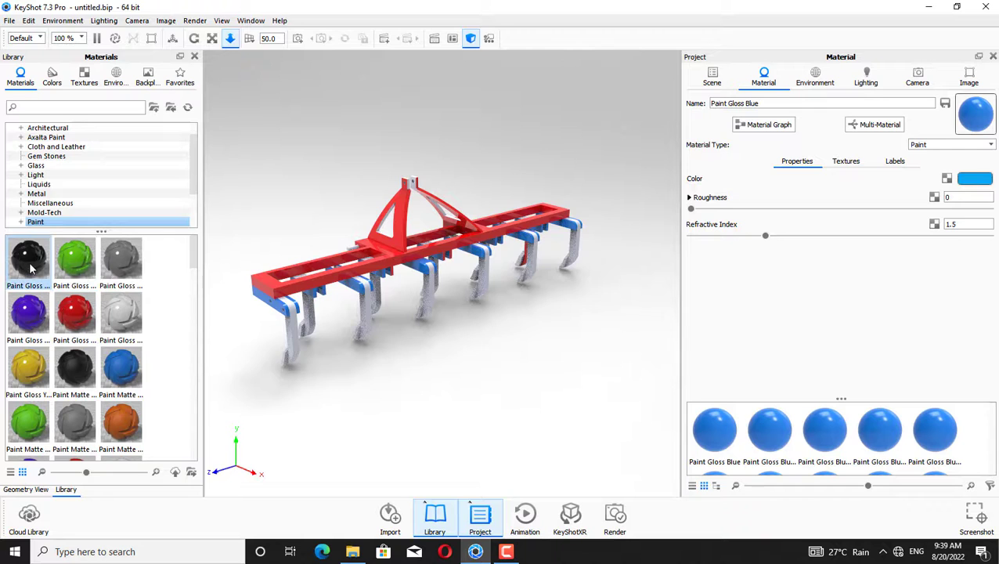
pyautogui.moveTo(31, 269)
pyautogui.mouseDown()
pyautogui.moveTo(285, 335)
pyautogui.moveTo(264, 323)
pyautogui.moveTo(267, 305)
pyautogui.moveTo(291, 310)
pyautogui.mouseUp()
pyautogui.click(717, 304)
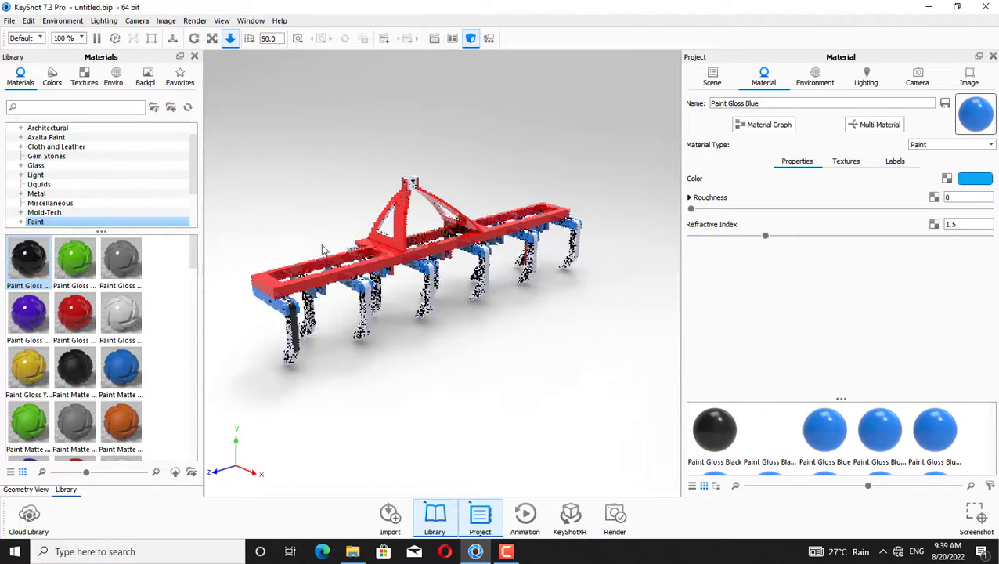
pyautogui.moveTo(40, 270)
pyautogui.mouseDown()
pyautogui.moveTo(313, 361)
pyautogui.moveTo(297, 328)
pyautogui.mouseUp()
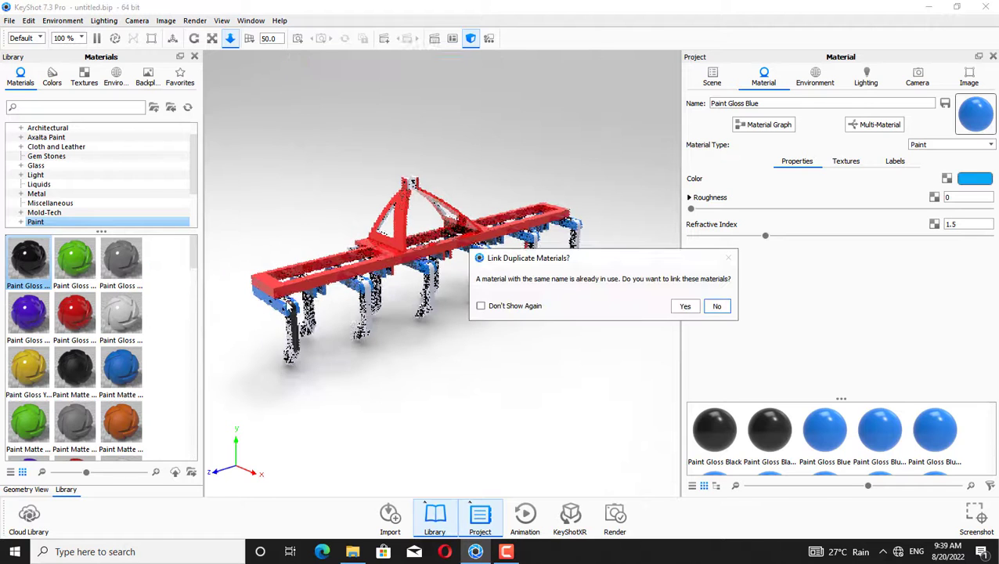
pyautogui.click(707, 305)
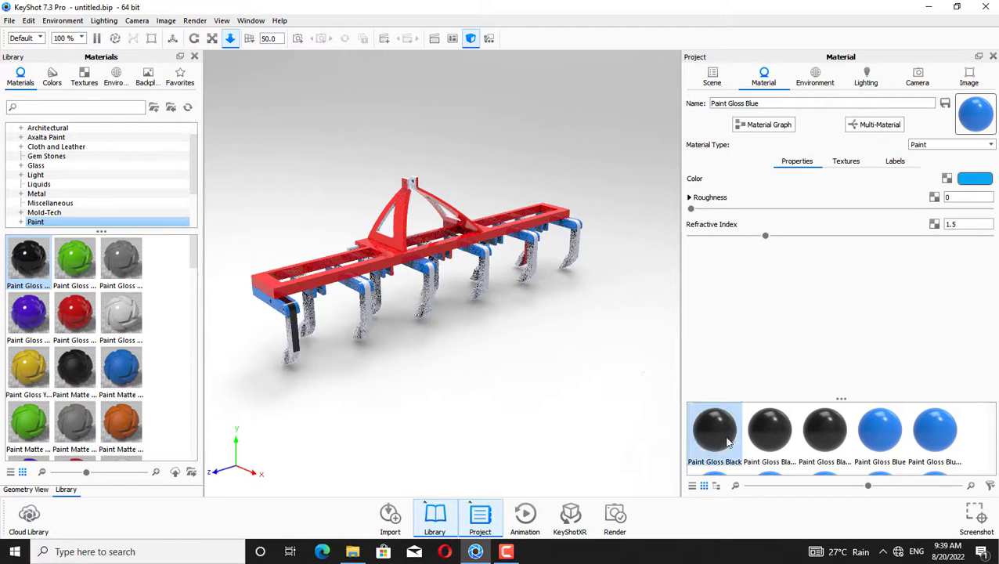
# Apply Paint Gloss Black from the project materials to the second tine shank
pyautogui.moveTo(727, 443)
pyautogui.mouseDown()
pyautogui.moveTo(271, 381)
pyautogui.moveTo(301, 371)
pyautogui.moveTo(307, 382)
pyautogui.moveTo(290, 353)
pyautogui.moveTo(403, 360)
pyautogui.mouseUp()
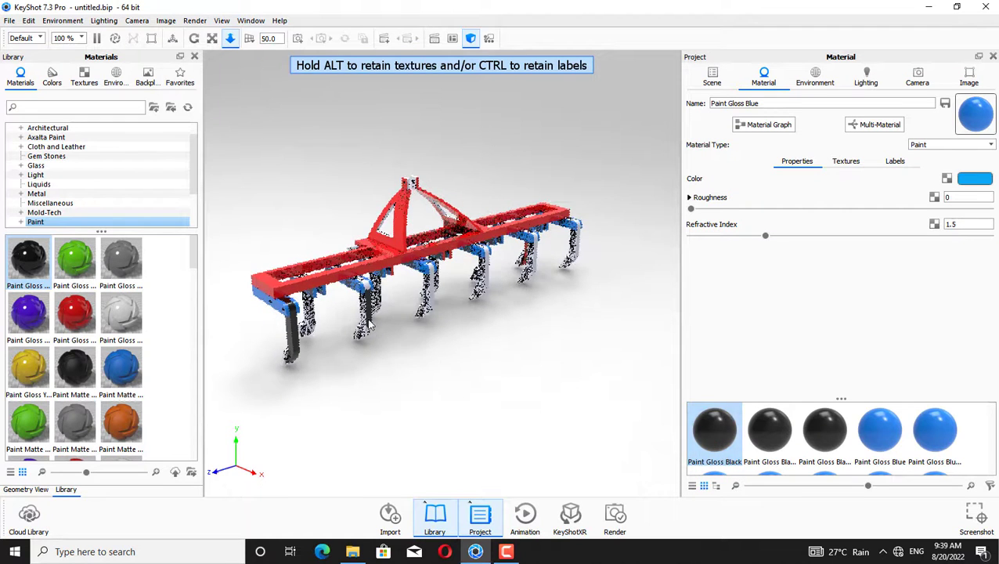
pyautogui.moveTo(713, 426)
pyautogui.mouseDown()
pyautogui.moveTo(568, 401)
pyautogui.moveTo(365, 319)
pyautogui.moveTo(417, 357)
pyautogui.moveTo(365, 341)
pyautogui.mouseUp()
pyautogui.moveTo(368, 291); pyautogui.dragTo(368, 291)
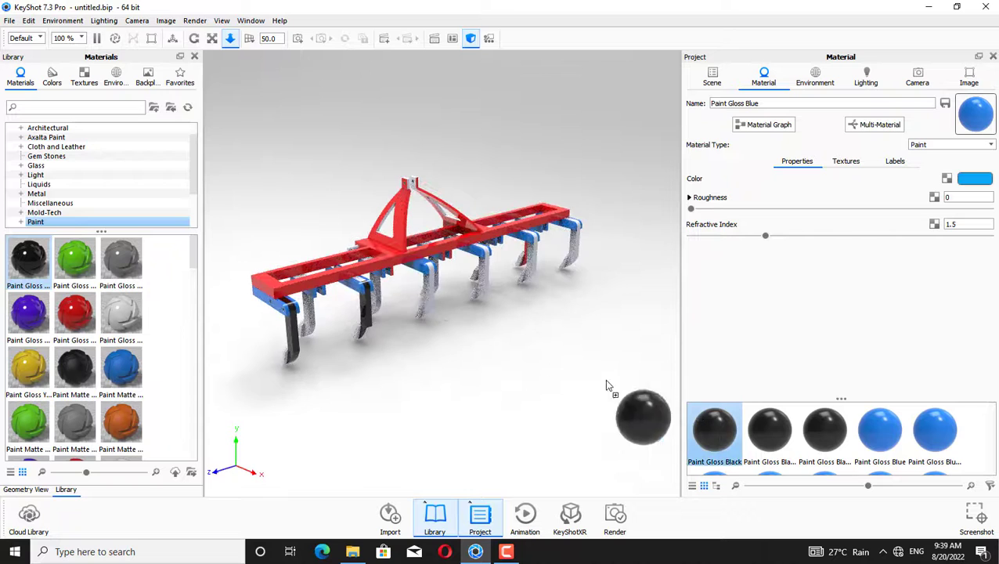
pyautogui.moveTo(606, 385); pyautogui.dragTo(365, 288)
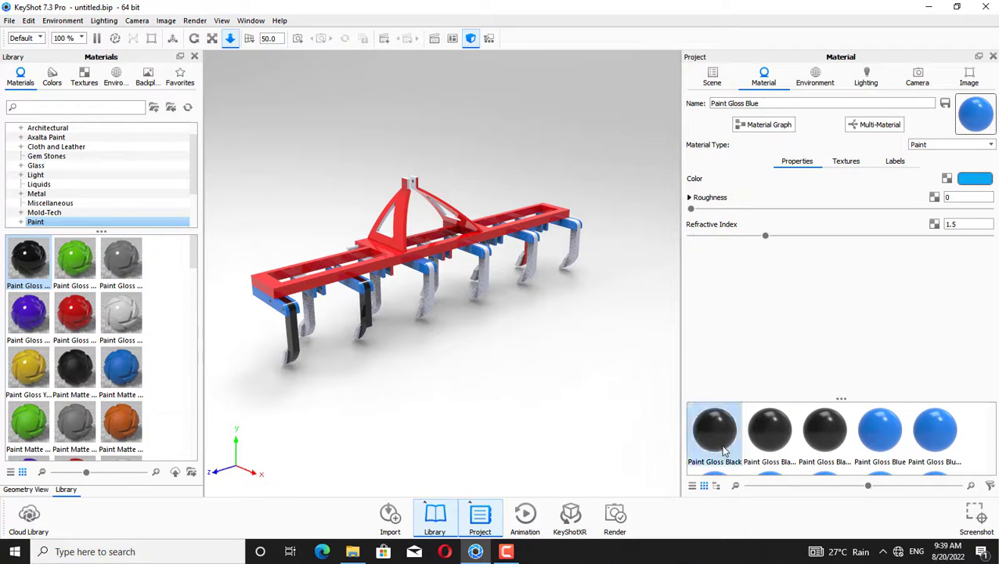
pyautogui.moveTo(725, 434); pyautogui.dragTo(481, 346)
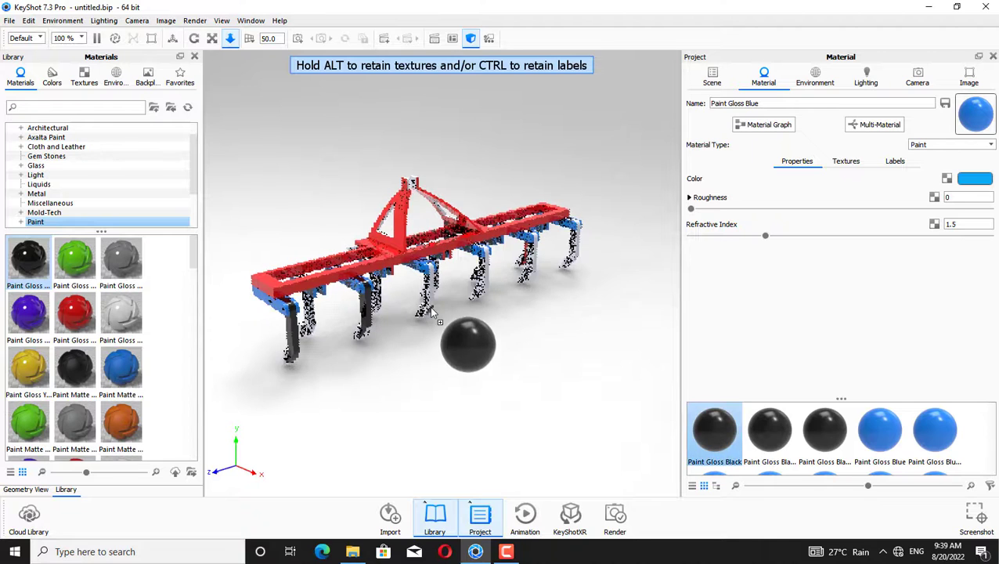
pyautogui.moveTo(431, 308); pyautogui.dragTo(431, 307)
# Try to apply Paint Gloss Black to the third tine shank
pyautogui.moveTo(721, 430); pyautogui.dragTo(432, 298)
pyautogui.moveTo(711, 423); pyautogui.dragTo(435, 374)
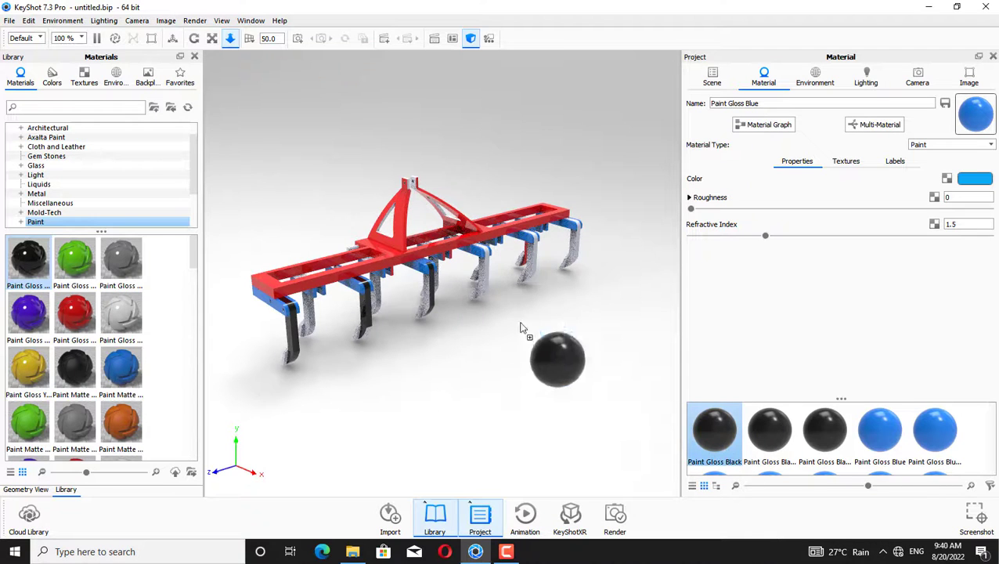
pyautogui.moveTo(522, 327); pyautogui.dragTo(430, 270)
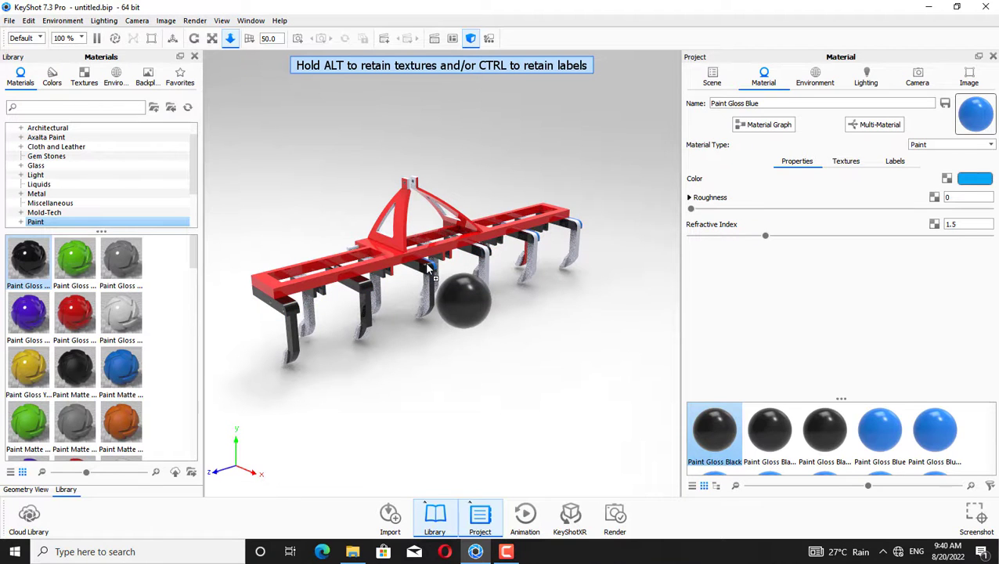
pyautogui.moveTo(430, 268); pyautogui.dragTo(538, 375)
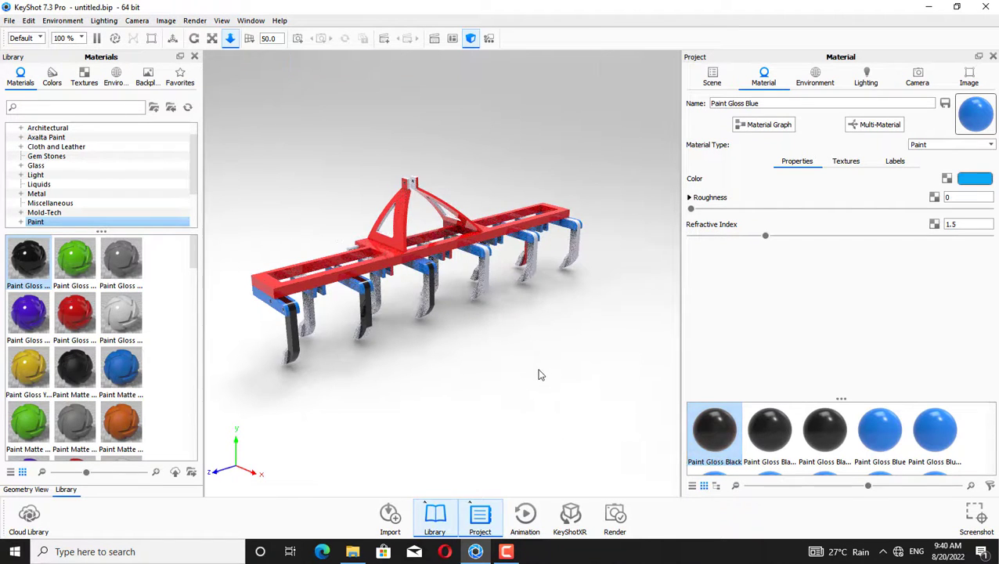
# Split the tiller geometry into separate objects with the Geometry Editor
pyautogui.click(193, 40)
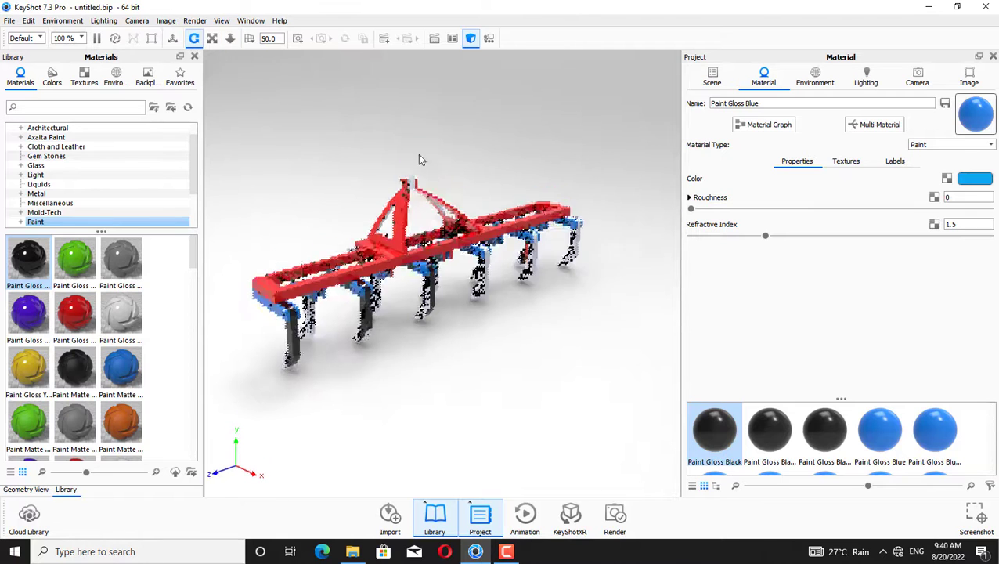
pyautogui.moveTo(419, 160); pyautogui.dragTo(407, 207)
pyautogui.moveTo(713, 429)
pyautogui.mouseDown()
pyautogui.moveTo(427, 308)
pyautogui.moveTo(426, 291)
pyautogui.moveTo(479, 315)
pyautogui.mouseUp()
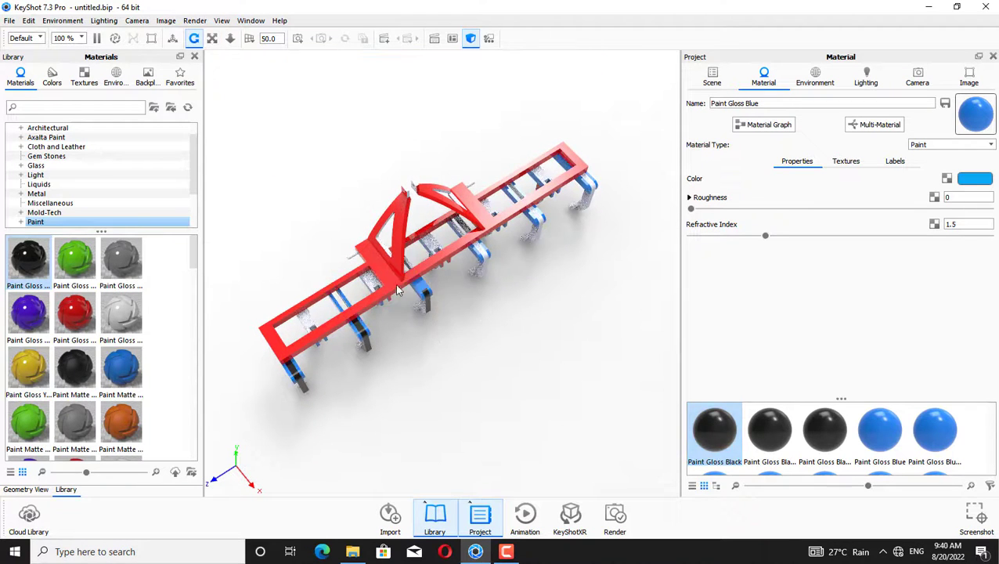
pyautogui.rightClick(417, 290)
pyautogui.click(460, 329)
pyautogui.click(580, 299)
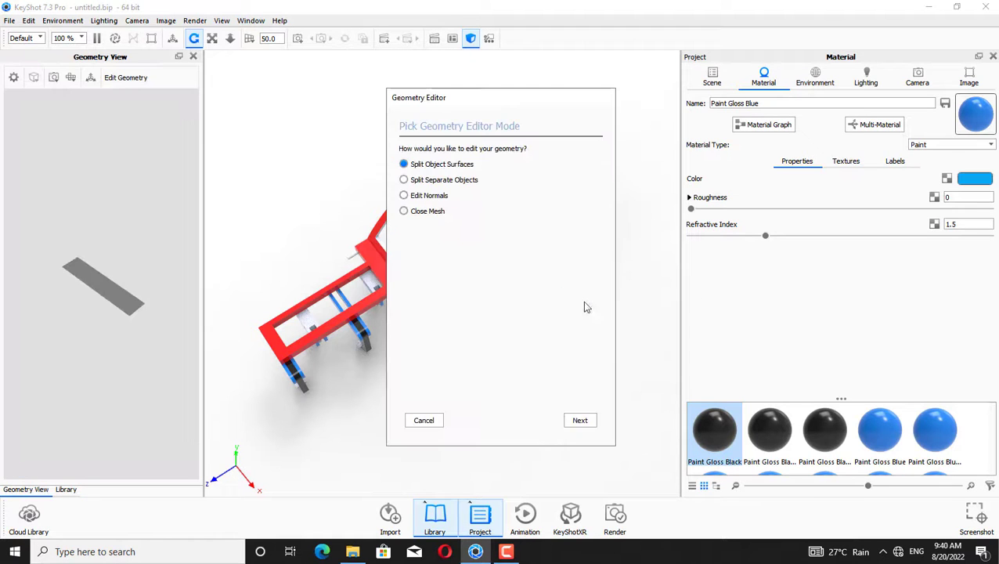
pyautogui.click(579, 420)
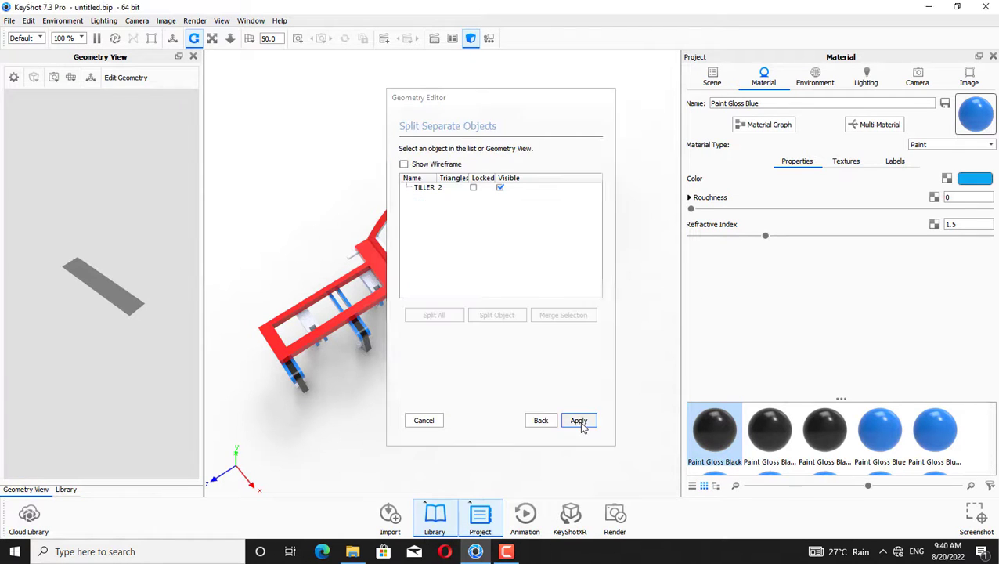
pyautogui.click(579, 421)
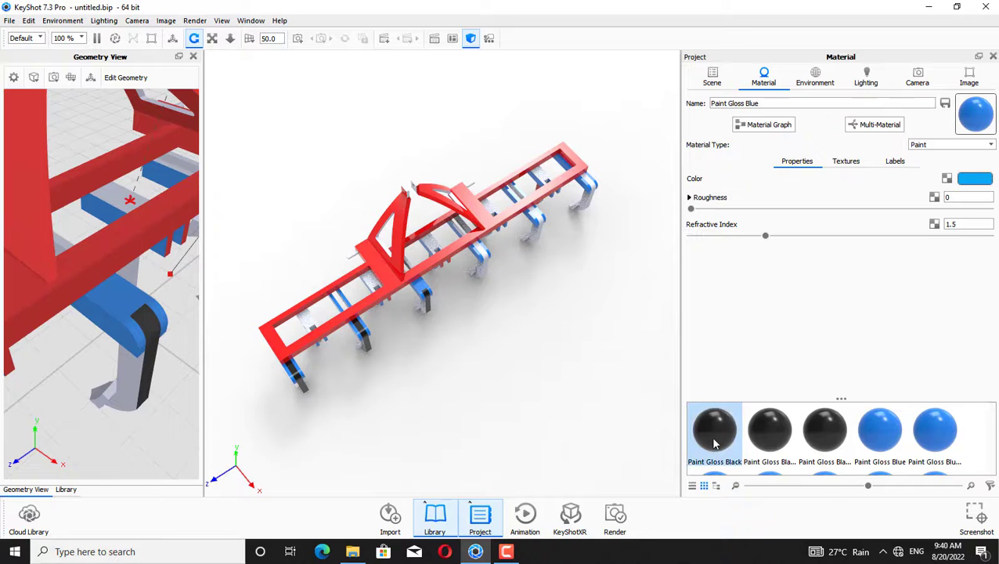
# Apply Paint Gloss Black from the project materials to the remaining tine shanks
pyautogui.moveTo(474, 322)
pyautogui.mouseDown()
pyautogui.moveTo(410, 283)
pyautogui.moveTo(438, 290)
pyautogui.moveTo(429, 300)
pyautogui.moveTo(424, 293)
pyautogui.moveTo(426, 303)
pyautogui.mouseUp()
pyautogui.moveTo(512, 364); pyautogui.dragTo(271, 234)
pyautogui.moveTo(602, 382); pyautogui.dragTo(572, 370)
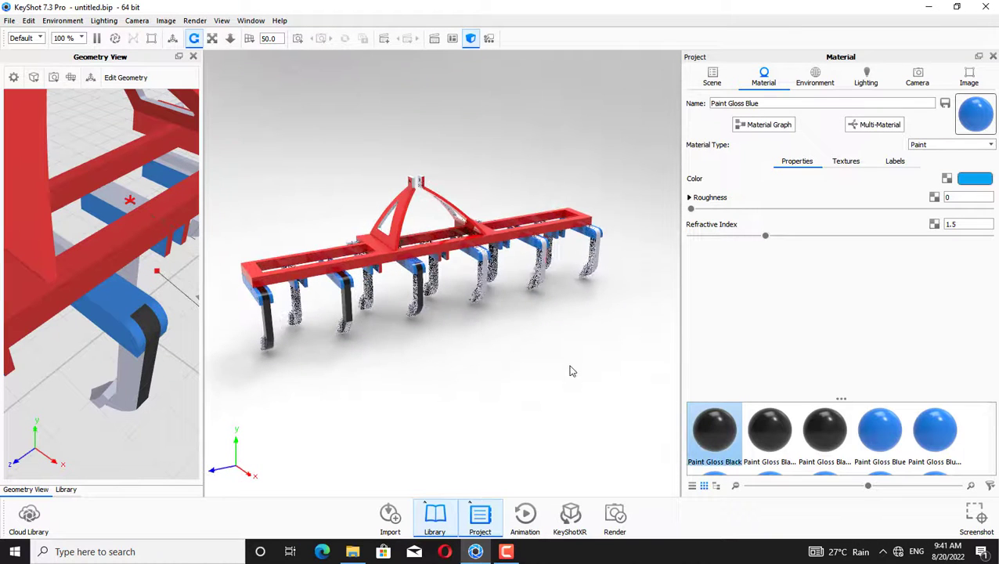
pyautogui.moveTo(710, 434)
pyautogui.mouseDown()
pyautogui.moveTo(504, 331)
pyautogui.moveTo(433, 275)
pyautogui.moveTo(660, 414)
pyautogui.moveTo(483, 284)
pyautogui.mouseUp()
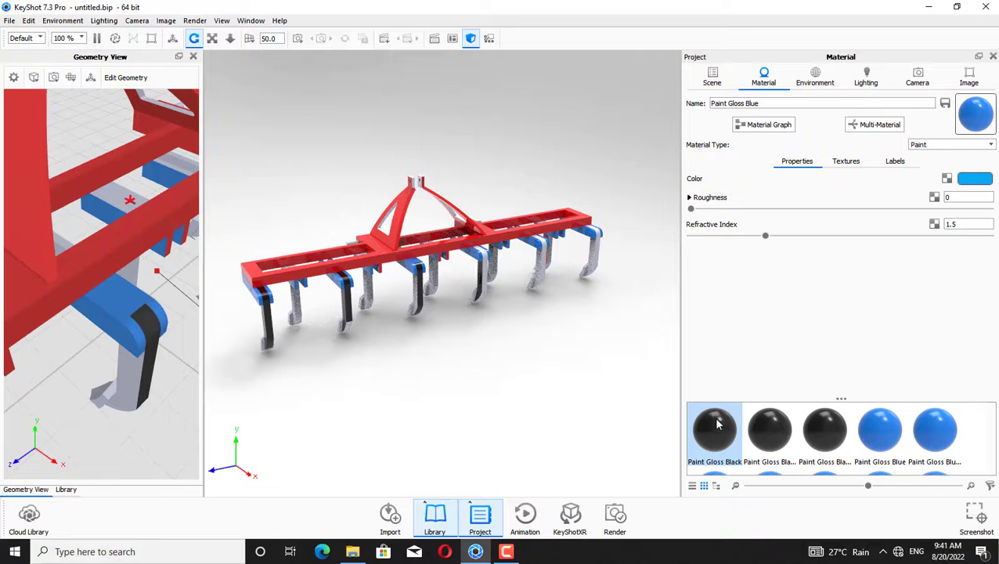
pyautogui.moveTo(718, 423)
pyautogui.mouseDown()
pyautogui.moveTo(549, 337)
pyautogui.moveTo(484, 276)
pyautogui.moveTo(527, 303)
pyautogui.moveTo(480, 250)
pyautogui.moveTo(576, 295)
pyautogui.mouseUp()
pyautogui.moveTo(710, 420)
pyautogui.mouseDown()
pyautogui.moveTo(545, 278)
pyautogui.moveTo(654, 371)
pyautogui.moveTo(542, 245)
pyautogui.mouseUp()
pyautogui.moveTo(563, 304); pyautogui.dragTo(548, 272)
pyautogui.moveTo(726, 433)
pyautogui.mouseDown()
pyautogui.moveTo(586, 335)
pyautogui.moveTo(539, 287)
pyautogui.moveTo(559, 293)
pyautogui.moveTo(548, 291)
pyautogui.mouseUp()
pyautogui.moveTo(726, 435)
pyautogui.mouseDown()
pyautogui.moveTo(473, 284)
pyautogui.moveTo(480, 296)
pyautogui.mouseUp()
pyautogui.moveTo(513, 375); pyautogui.dragTo(408, 294)
pyautogui.moveTo(716, 434)
pyautogui.mouseDown()
pyautogui.moveTo(435, 323)
pyautogui.moveTo(411, 293)
pyautogui.mouseUp()
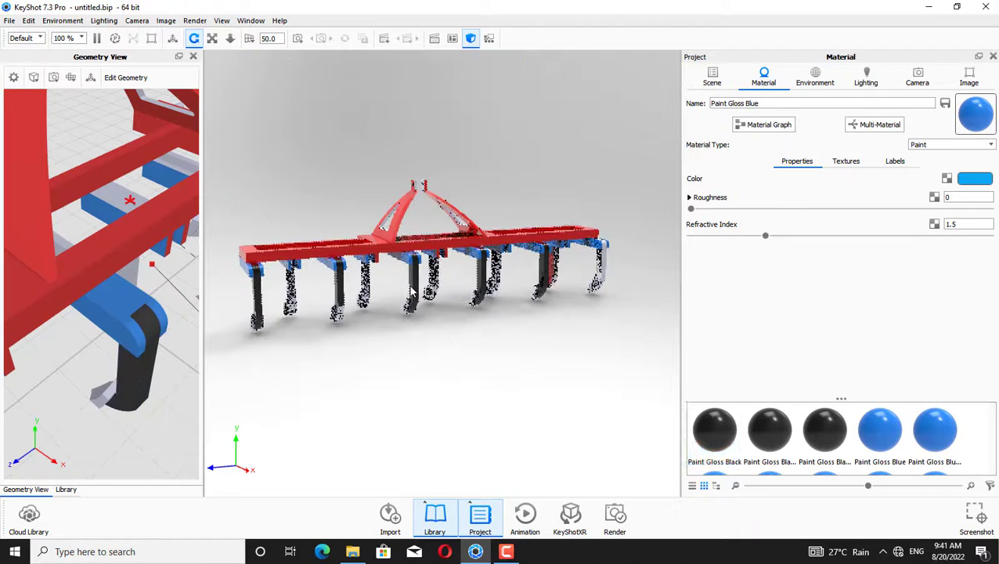
# Apply Paint Gloss Black from the project materials to the remaining tine shanks
pyautogui.moveTo(368, 337); pyautogui.dragTo(339, 318)
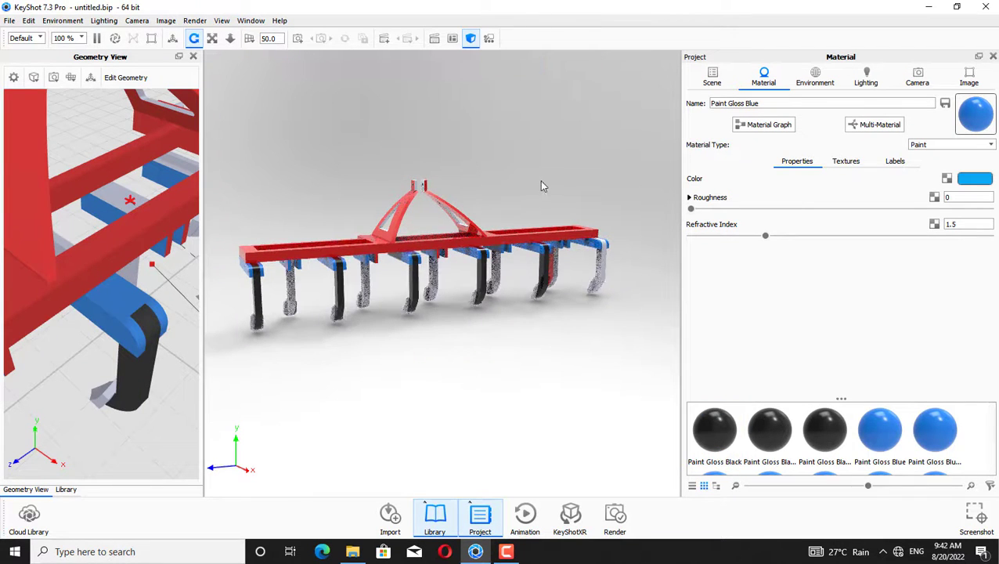
pyautogui.moveTo(592, 170); pyautogui.dragTo(424, 216)
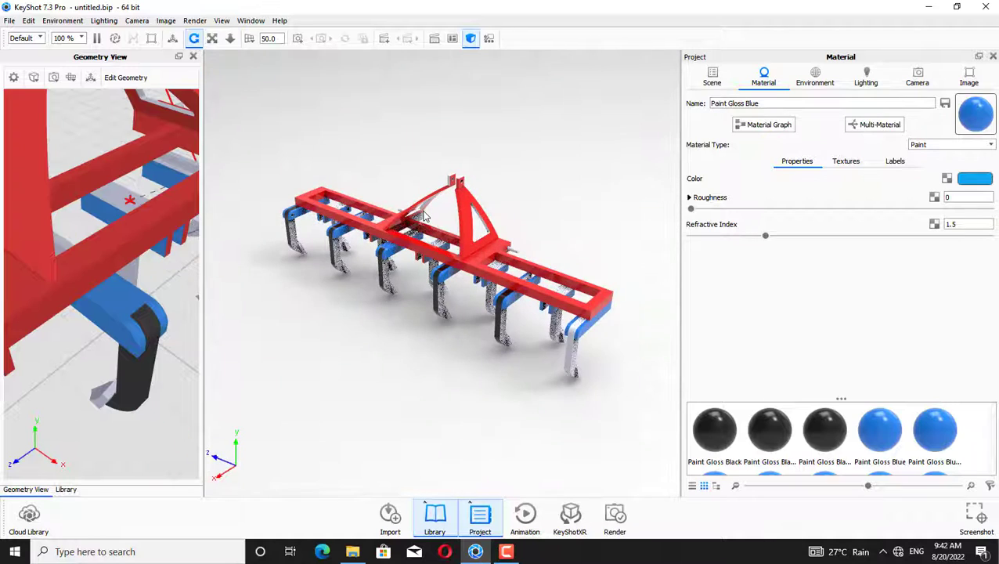
pyautogui.moveTo(582, 374); pyautogui.dragTo(566, 362)
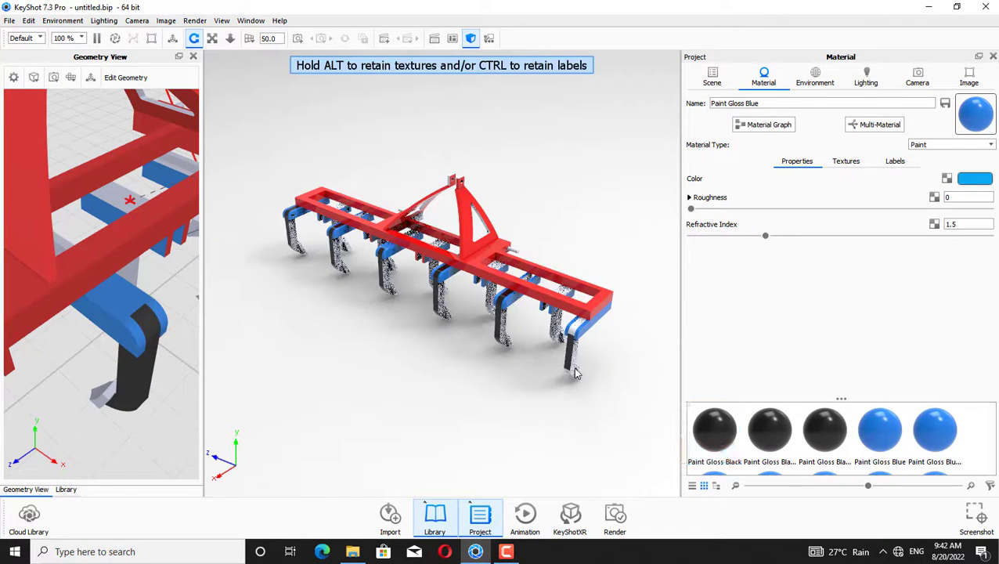
pyautogui.moveTo(709, 435)
pyautogui.mouseDown()
pyautogui.moveTo(626, 395)
pyautogui.moveTo(570, 329)
pyautogui.moveTo(566, 376)
pyautogui.moveTo(505, 317)
pyautogui.moveTo(647, 408)
pyautogui.moveTo(574, 361)
pyautogui.moveTo(572, 380)
pyautogui.moveTo(518, 353)
pyautogui.moveTo(505, 332)
pyautogui.moveTo(391, 282)
pyautogui.mouseUp()
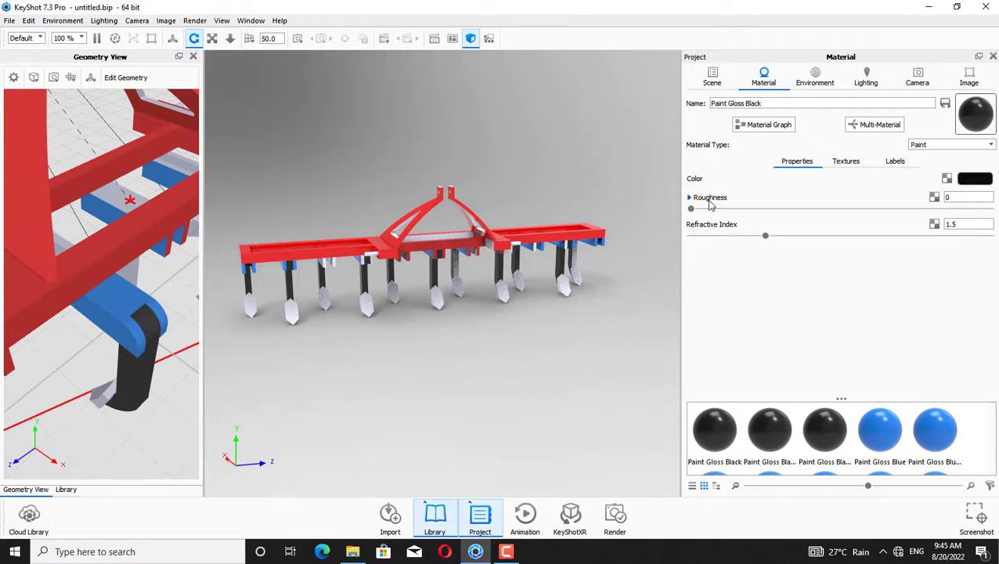
pyautogui.moveTo(641, 326); pyautogui.dragTo(565, 244)
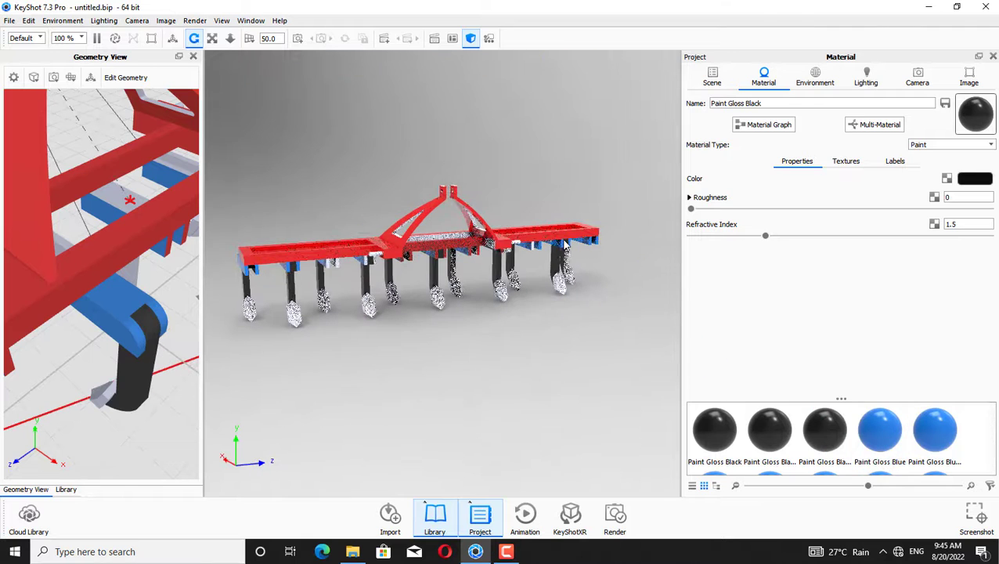
pyautogui.moveTo(883, 448); pyautogui.dragTo(573, 286)
pyautogui.moveTo(608, 389)
pyautogui.mouseDown()
pyautogui.moveTo(620, 333)
pyautogui.moveTo(513, 345)
pyautogui.mouseUp()
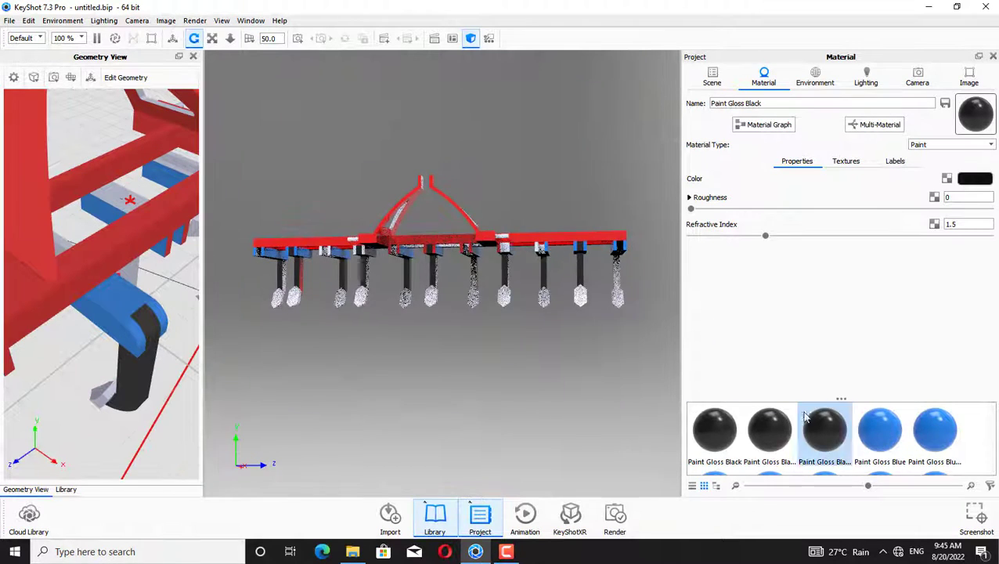
pyautogui.moveTo(884, 443)
pyautogui.mouseDown()
pyautogui.moveTo(512, 253)
pyautogui.moveTo(505, 309)
pyautogui.moveTo(824, 430)
pyautogui.mouseUp()
pyautogui.moveTo(771, 469)
pyautogui.mouseDown()
pyautogui.moveTo(636, 386)
pyautogui.moveTo(528, 350)
pyautogui.moveTo(567, 291)
pyautogui.mouseUp()
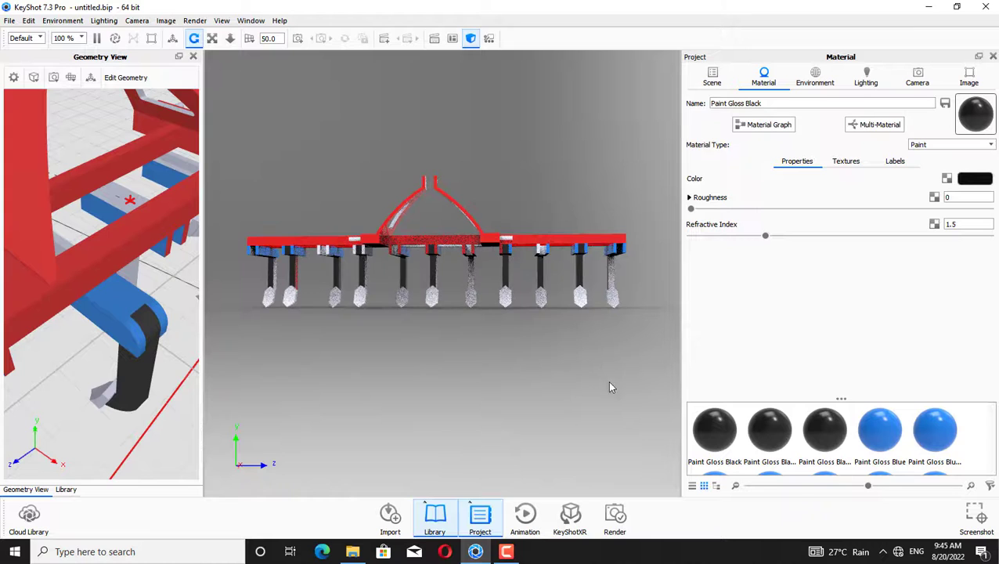
# Apply Paint Gloss Blue from the project materials to the tine mounts under the frame
pyautogui.moveTo(920, 419)
pyautogui.mouseDown()
pyautogui.moveTo(643, 309)
pyautogui.moveTo(542, 253)
pyautogui.mouseUp()
pyautogui.moveTo(624, 322); pyautogui.dragTo(541, 255)
pyautogui.click(771, 436)
pyautogui.moveTo(528, 187)
pyautogui.mouseDown()
pyautogui.moveTo(595, 181)
pyautogui.moveTo(645, 218)
pyautogui.mouseUp()
pyautogui.click(880, 429)
pyautogui.moveTo(879, 429)
pyautogui.mouseDown()
pyautogui.moveTo(406, 320)
pyautogui.moveTo(347, 272)
pyautogui.mouseUp()
pyautogui.moveTo(868, 446)
pyautogui.mouseDown()
pyautogui.moveTo(350, 270)
pyautogui.moveTo(403, 310)
pyautogui.moveTo(387, 296)
pyautogui.mouseUp()
pyautogui.moveTo(885, 432); pyautogui.dragTo(383, 265)
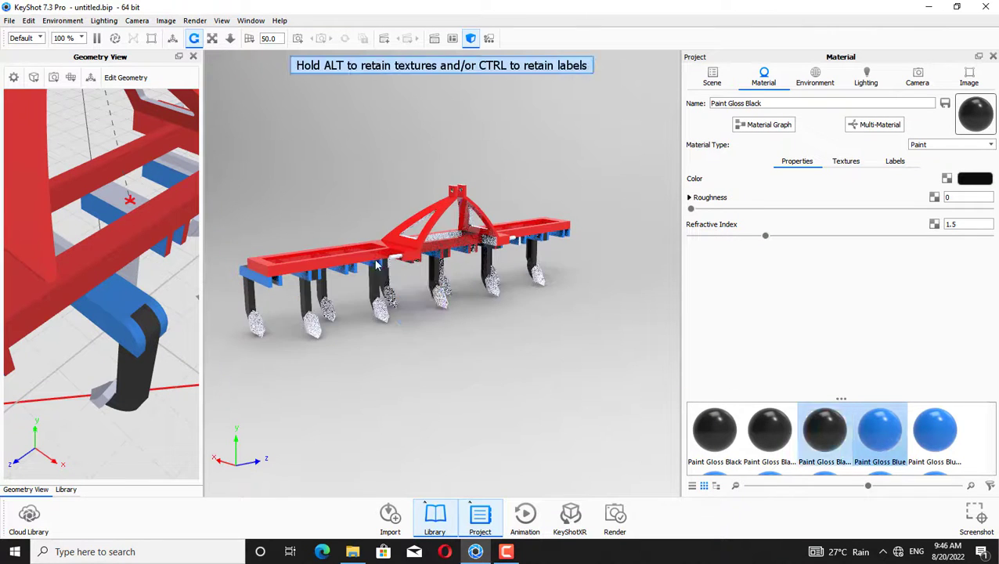
pyautogui.moveTo(884, 441); pyautogui.dragTo(412, 290)
pyautogui.moveTo(391, 270); pyautogui.dragTo(769, 431)
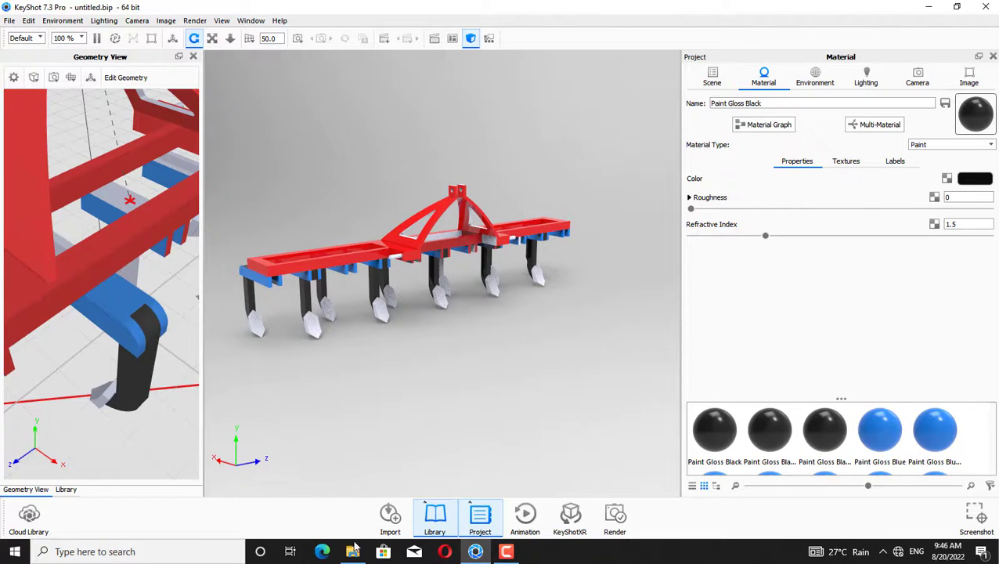
# Apply the red Paint Gloss library material to the frame parts without linking duplicates, and Paint Gloss Blue to the lower beams
pyautogui.click(433, 520)
pyautogui.moveTo(77, 327)
pyautogui.mouseDown()
pyautogui.moveTo(329, 401)
pyautogui.moveTo(493, 271)
pyautogui.mouseUp()
pyautogui.click(717, 305)
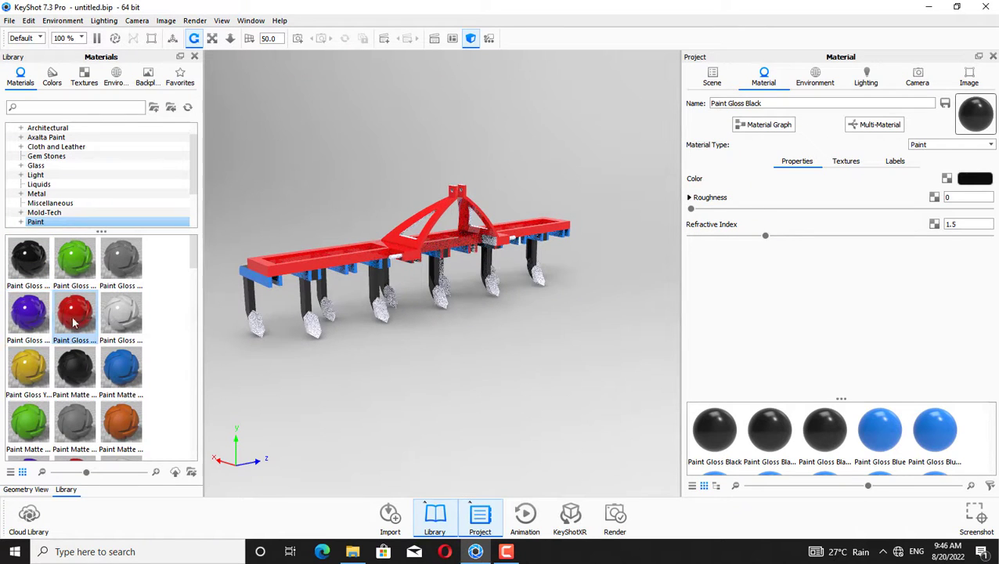
pyautogui.moveTo(74, 321); pyautogui.dragTo(414, 237)
pyautogui.click(713, 308)
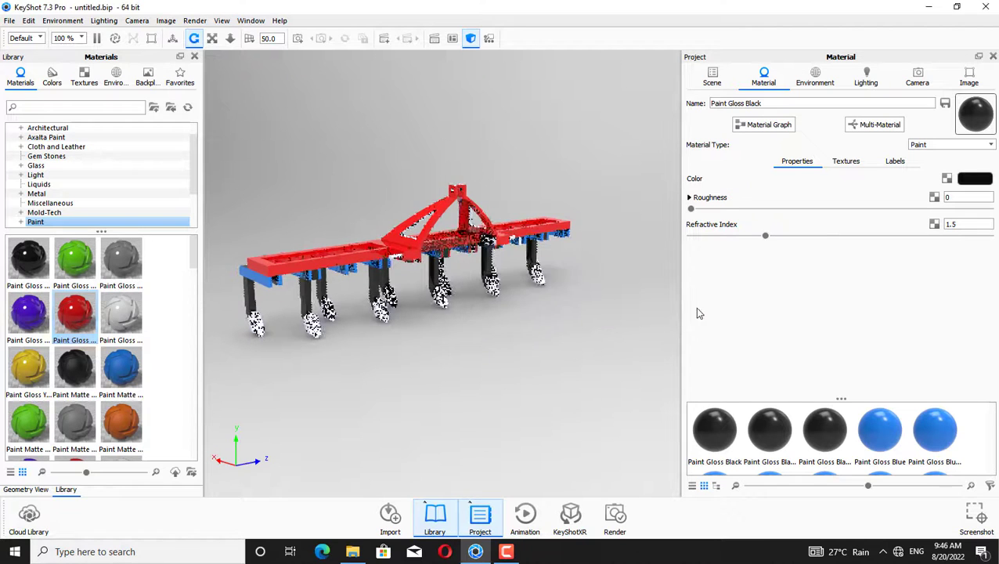
pyautogui.moveTo(81, 317); pyautogui.dragTo(512, 226)
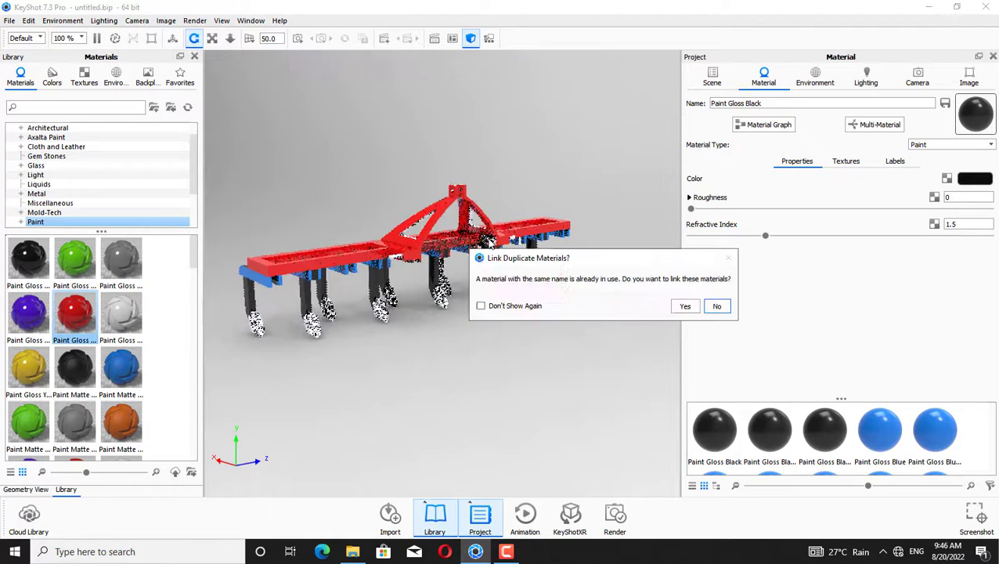
pyautogui.click(714, 306)
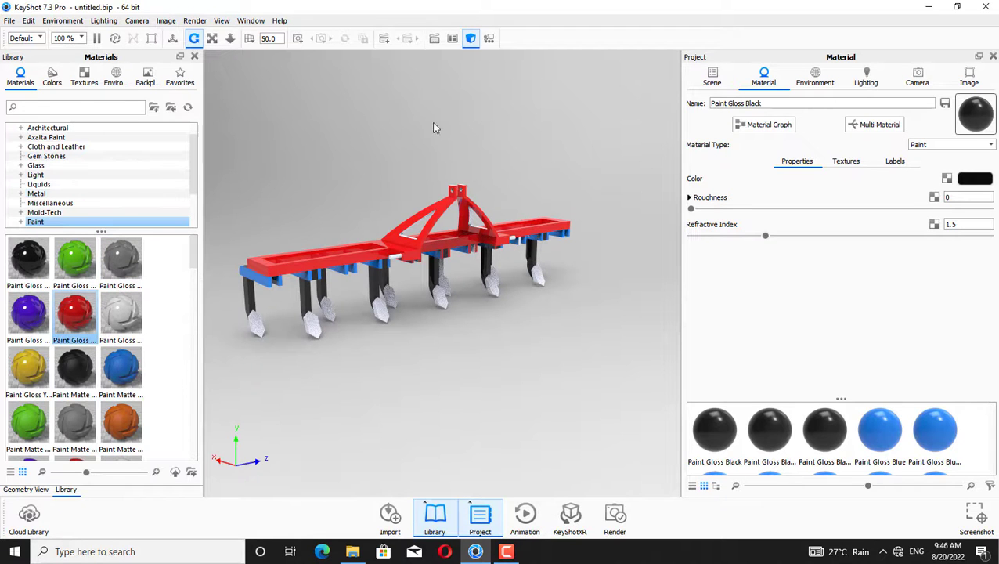
pyautogui.moveTo(535, 111); pyautogui.dragTo(470, 141)
pyautogui.moveTo(74, 317)
pyautogui.mouseDown()
pyautogui.moveTo(174, 268)
pyautogui.moveTo(458, 214)
pyautogui.mouseUp()
pyautogui.click(714, 306)
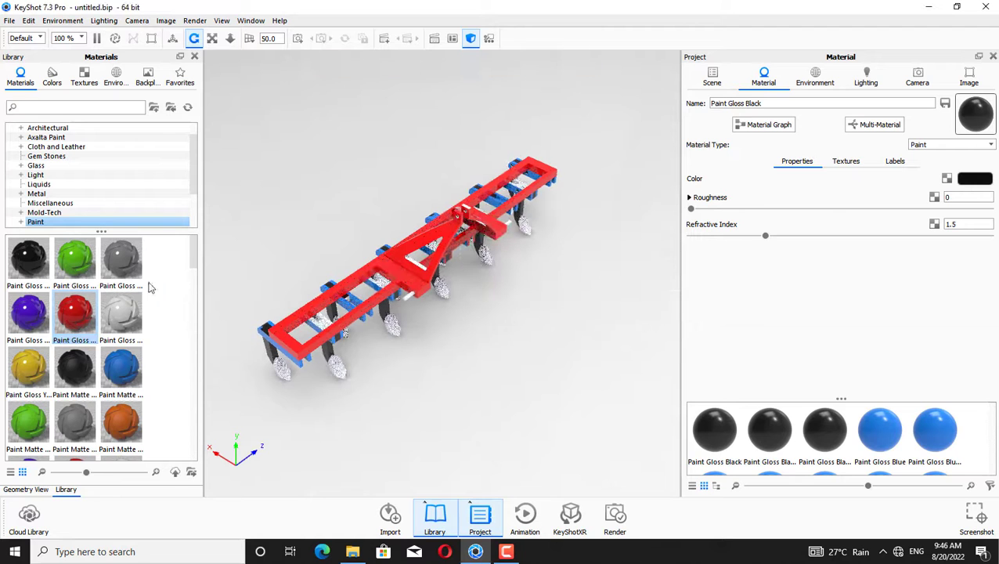
pyautogui.moveTo(75, 311)
pyautogui.mouseDown()
pyautogui.moveTo(292, 243)
pyautogui.moveTo(462, 213)
pyautogui.mouseUp()
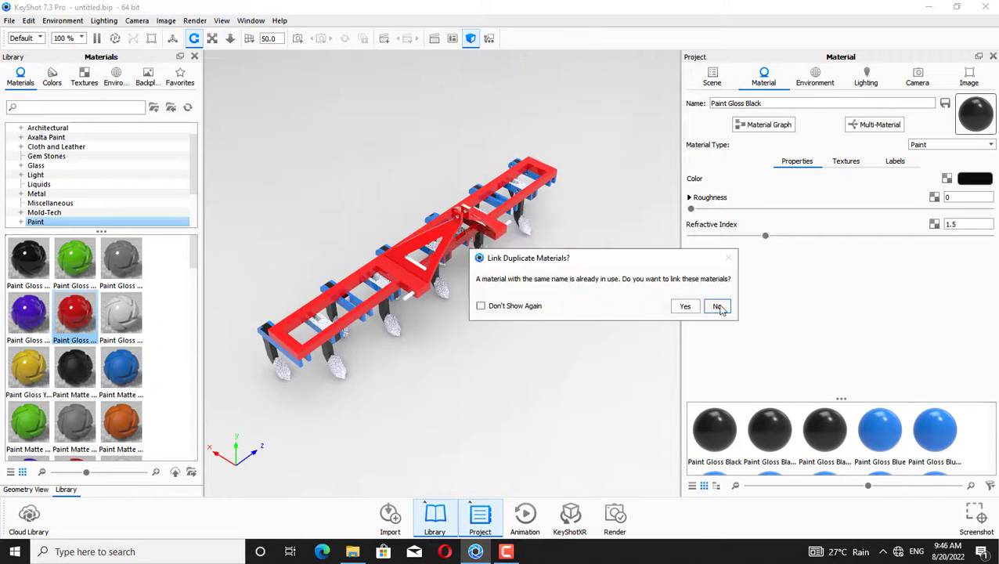
pyautogui.click(714, 306)
pyautogui.moveTo(431, 296); pyautogui.dragTo(432, 237)
pyautogui.moveTo(363, 167); pyautogui.dragTo(357, 231)
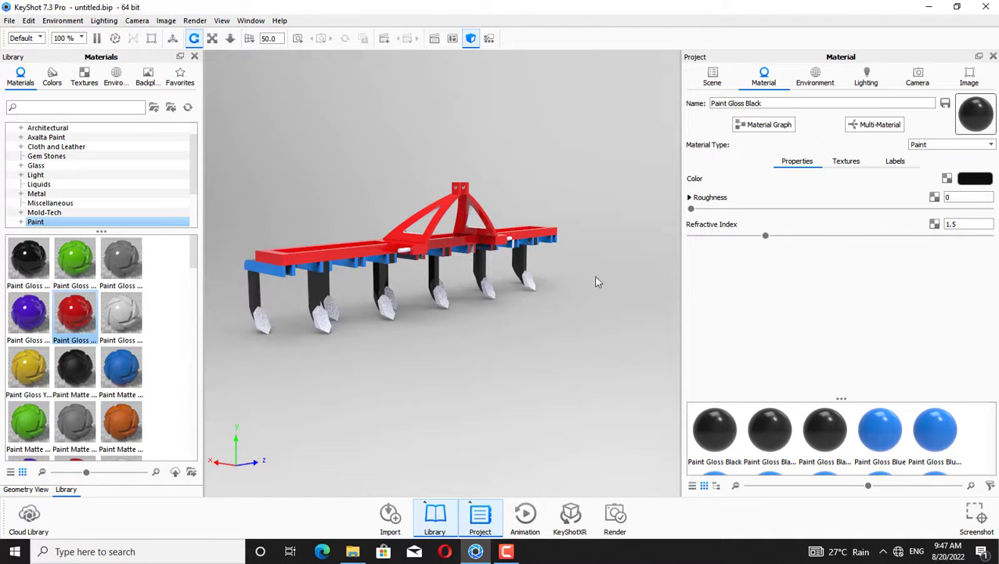
pyautogui.moveTo(880, 429)
pyautogui.mouseDown()
pyautogui.moveTo(532, 321)
pyautogui.moveTo(512, 242)
pyautogui.mouseUp()
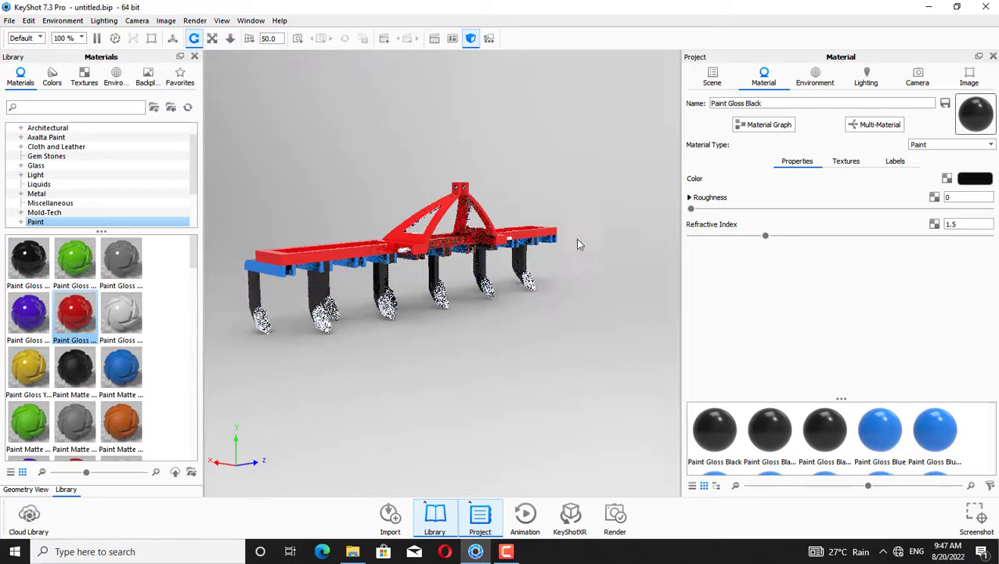
# Apply Steel Polished from the Metal library category to the tine points, declining to link duplicate materials
pyautogui.click(72, 194)
pyautogui.moveTo(194, 252); pyautogui.dragTo(194, 432)
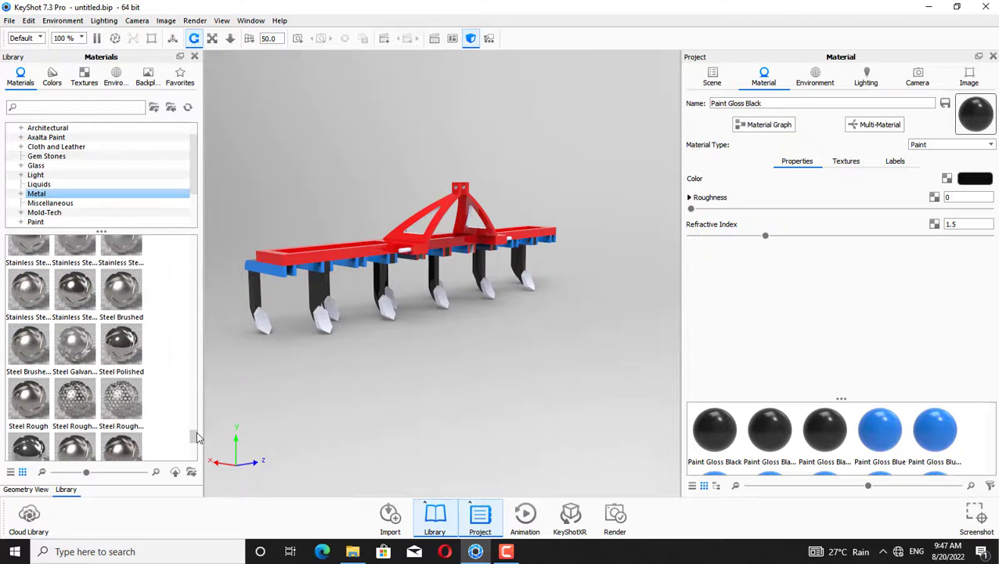
pyautogui.moveTo(121, 345); pyautogui.dragTo(265, 322)
pyautogui.moveTo(123, 347); pyautogui.dragTo(193, 341)
pyautogui.moveTo(119, 354); pyautogui.dragTo(311, 313)
pyautogui.click(717, 306)
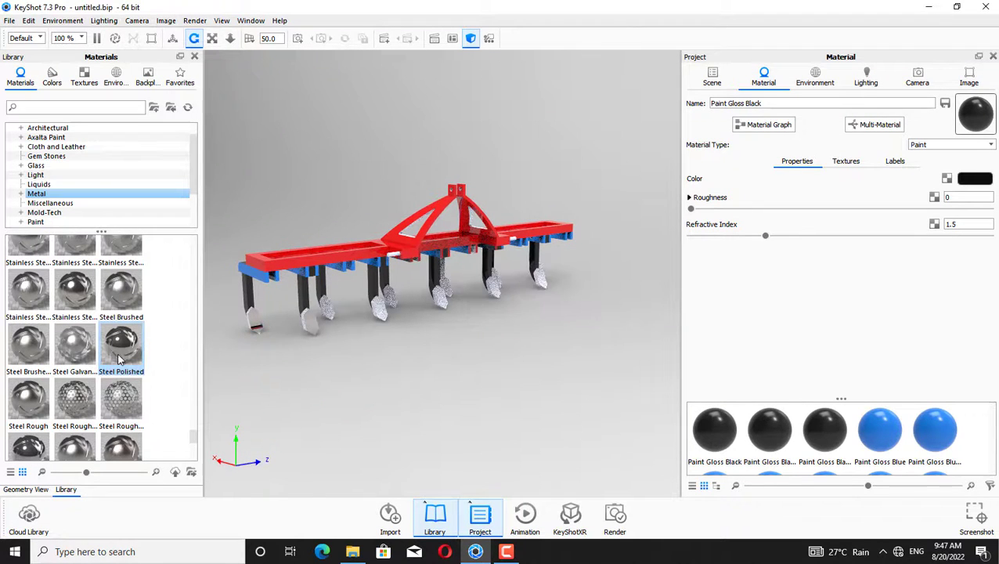
pyautogui.moveTo(122, 358); pyautogui.dragTo(377, 307)
pyautogui.click(715, 306)
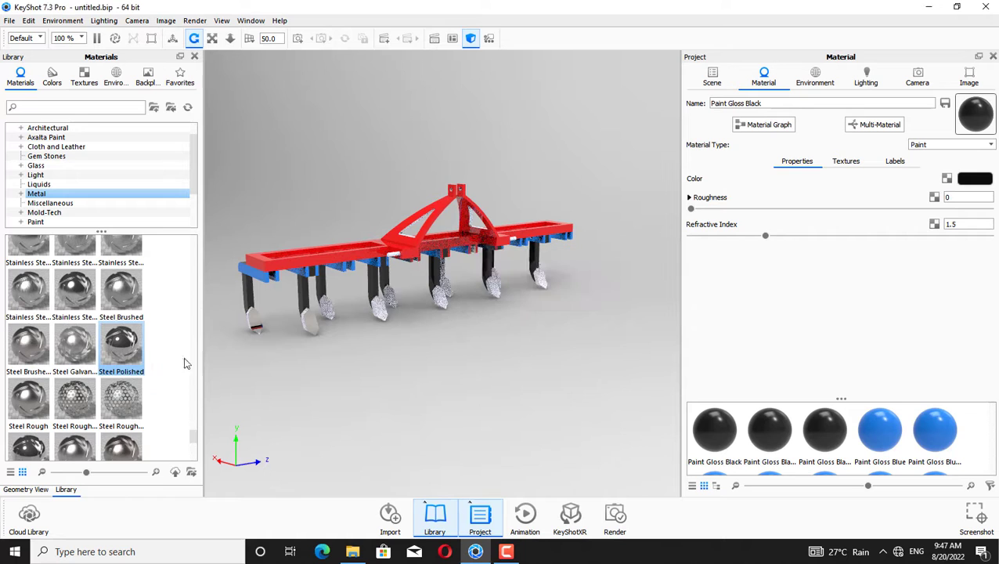
pyautogui.moveTo(124, 366); pyautogui.dragTo(329, 314)
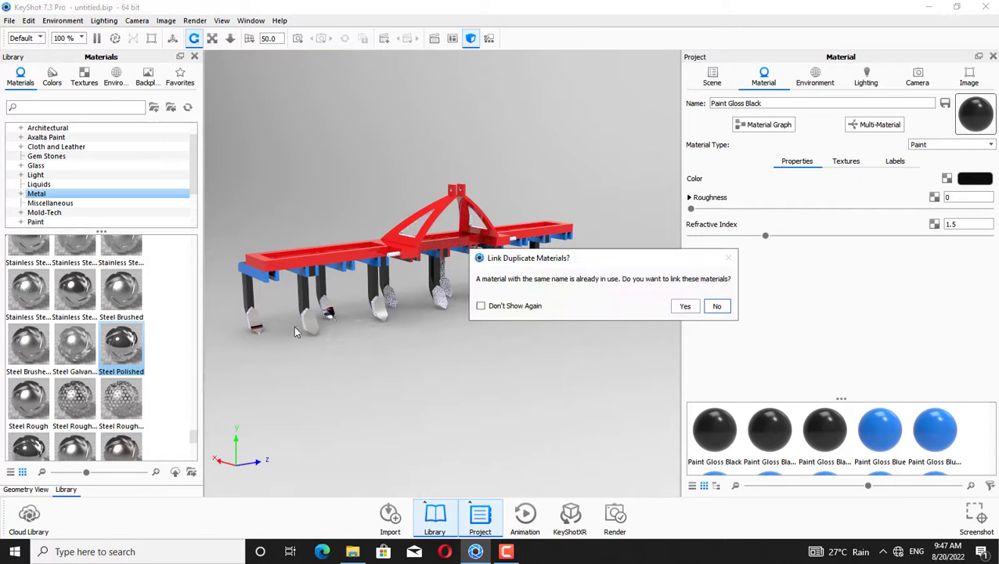
pyautogui.click(714, 308)
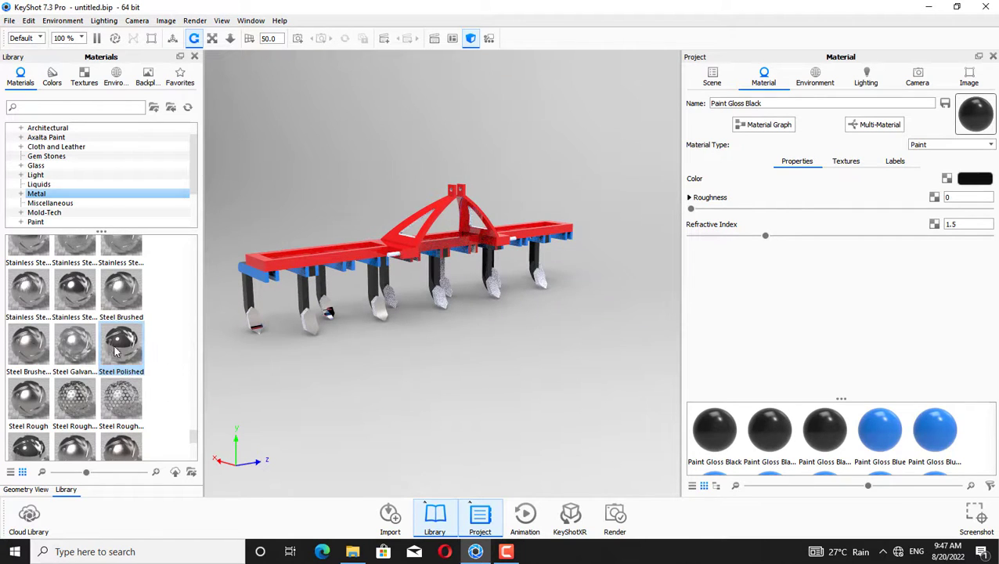
pyautogui.moveTo(115, 353); pyautogui.dragTo(517, 308)
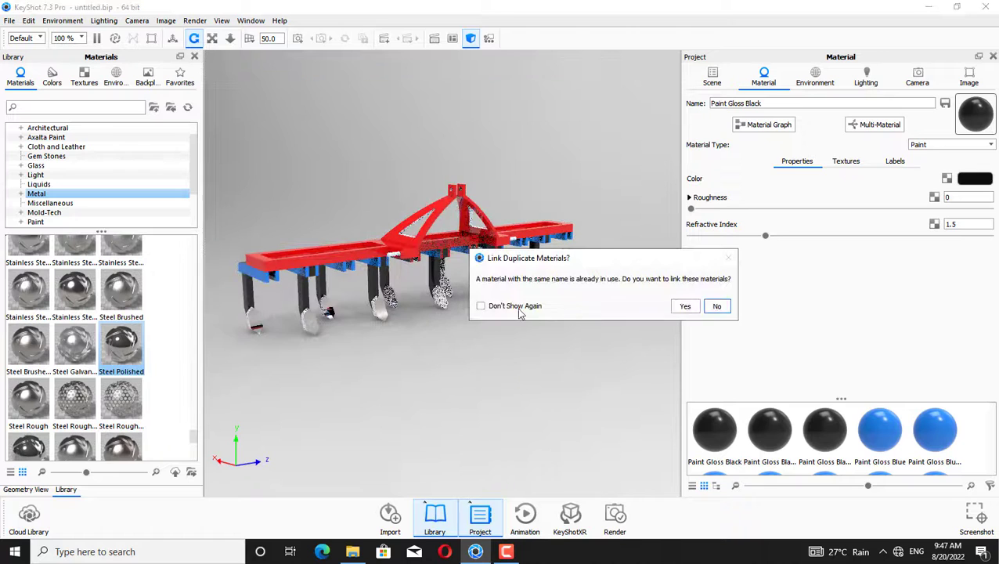
pyautogui.click(717, 307)
pyautogui.moveTo(117, 348); pyautogui.dragTo(441, 285)
pyautogui.click(716, 306)
pyautogui.moveTo(117, 350); pyautogui.dragTo(541, 290)
pyautogui.click(717, 306)
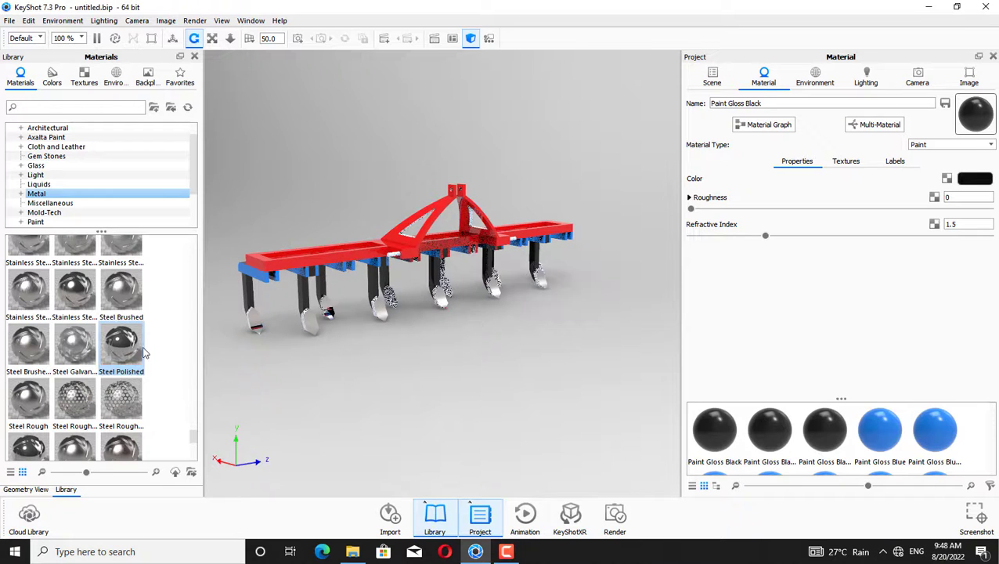
pyautogui.moveTo(121, 349); pyautogui.dragTo(395, 305)
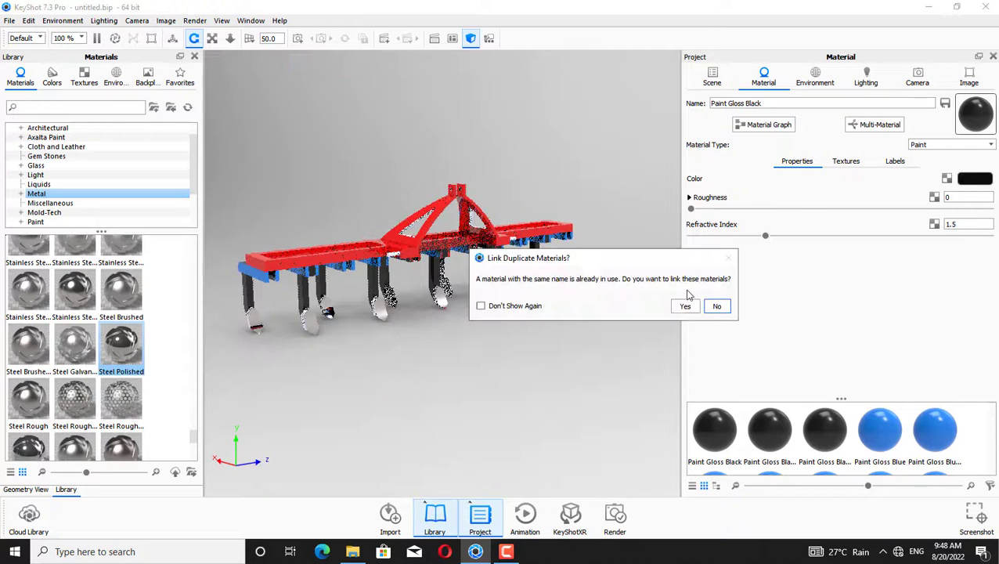
pyautogui.click(716, 307)
pyautogui.moveTo(76, 351); pyautogui.dragTo(449, 287)
pyautogui.click(717, 306)
# Reapply Paint Gloss Black from the project materials to a tine shank
pyautogui.moveTo(618, 384); pyautogui.dragTo(530, 384)
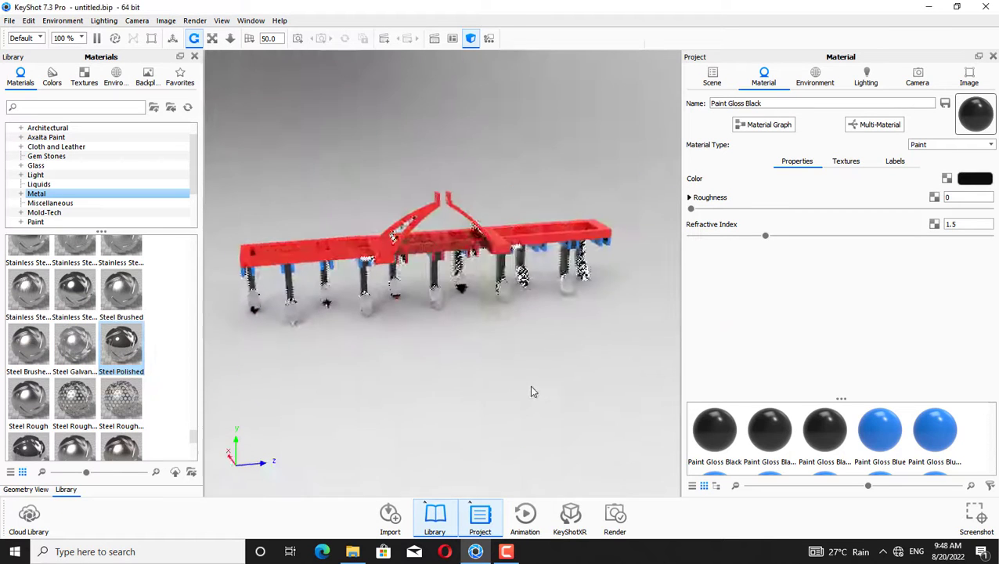
pyautogui.moveTo(713, 429)
pyautogui.mouseDown()
pyautogui.moveTo(572, 452)
pyautogui.moveTo(457, 361)
pyautogui.moveTo(447, 304)
pyautogui.moveTo(463, 267)
pyautogui.mouseUp()
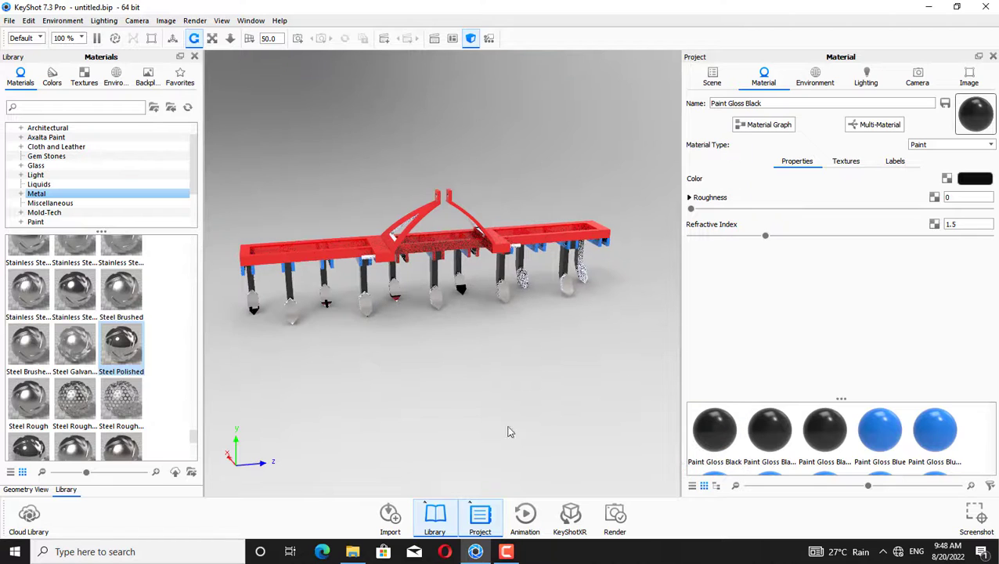
pyautogui.moveTo(510, 432); pyautogui.dragTo(376, 415)
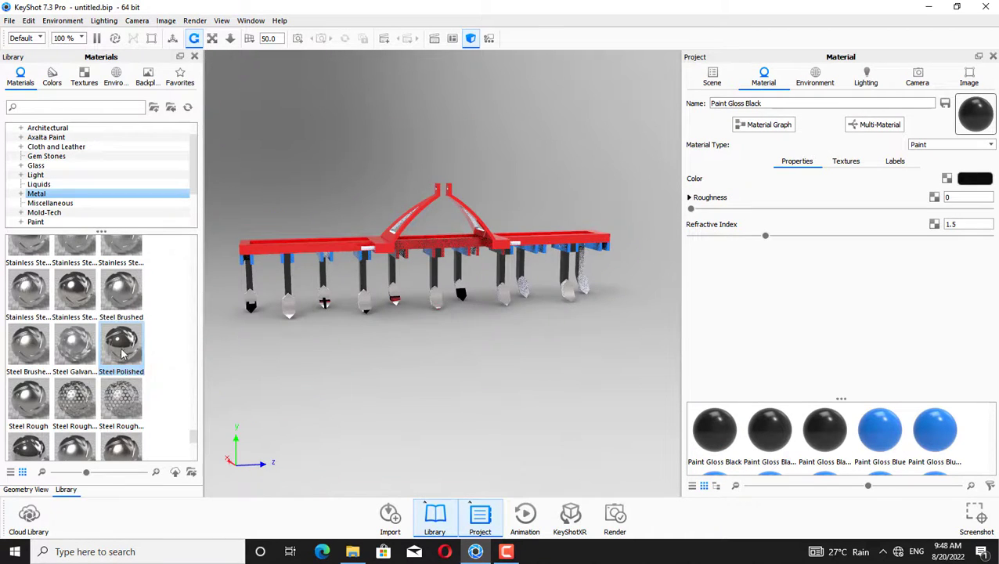
# Apply Steel Polished to more tine points, declining to link duplicate materials
pyautogui.moveTo(122, 354); pyautogui.dragTo(530, 294)
pyautogui.click(716, 307)
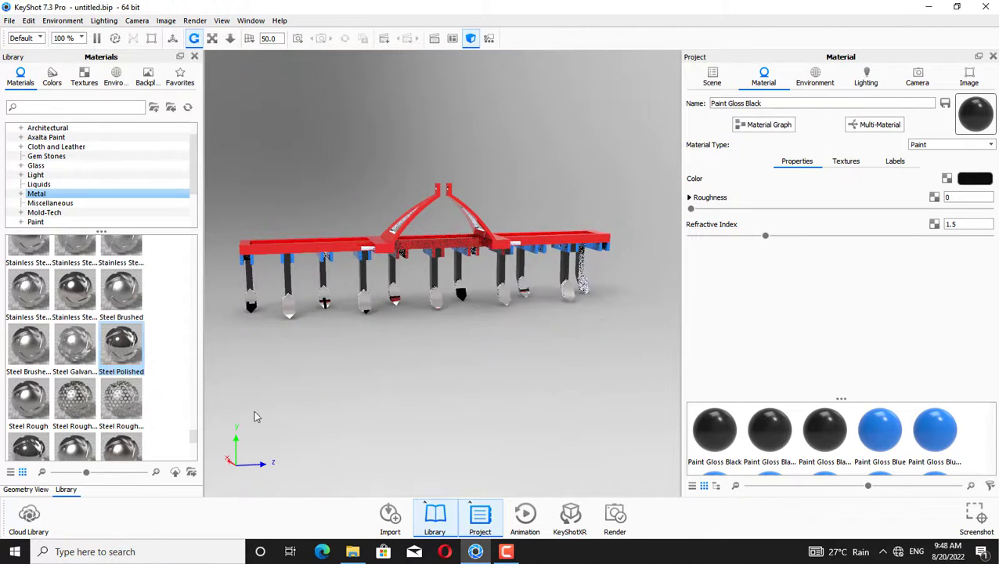
pyautogui.moveTo(151, 362); pyautogui.dragTo(584, 286)
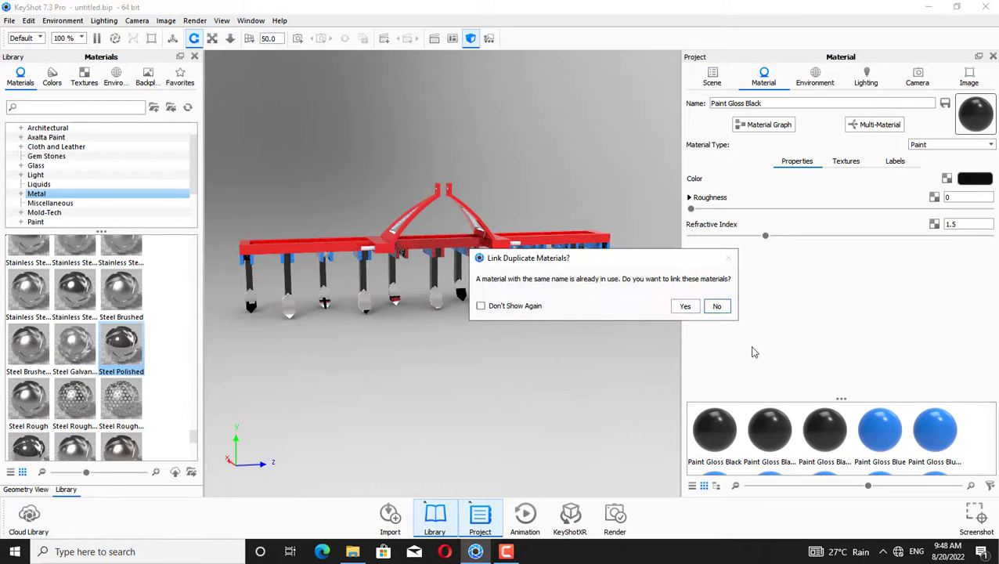
pyautogui.click(717, 307)
pyautogui.moveTo(712, 427)
pyautogui.mouseDown()
pyautogui.moveTo(593, 268)
pyautogui.moveTo(683, 369)
pyautogui.mouseUp()
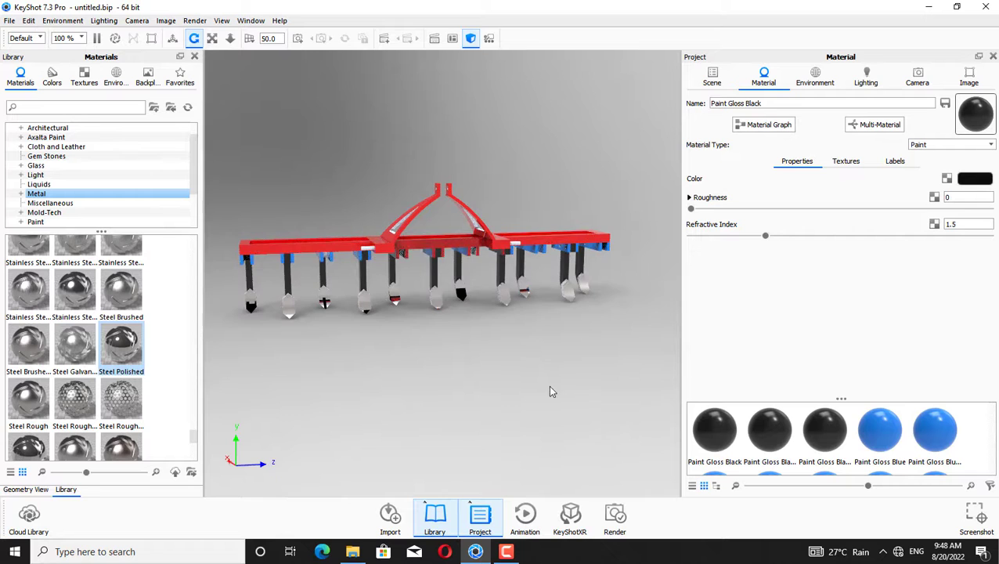
pyautogui.moveTo(550, 390); pyautogui.dragTo(506, 416)
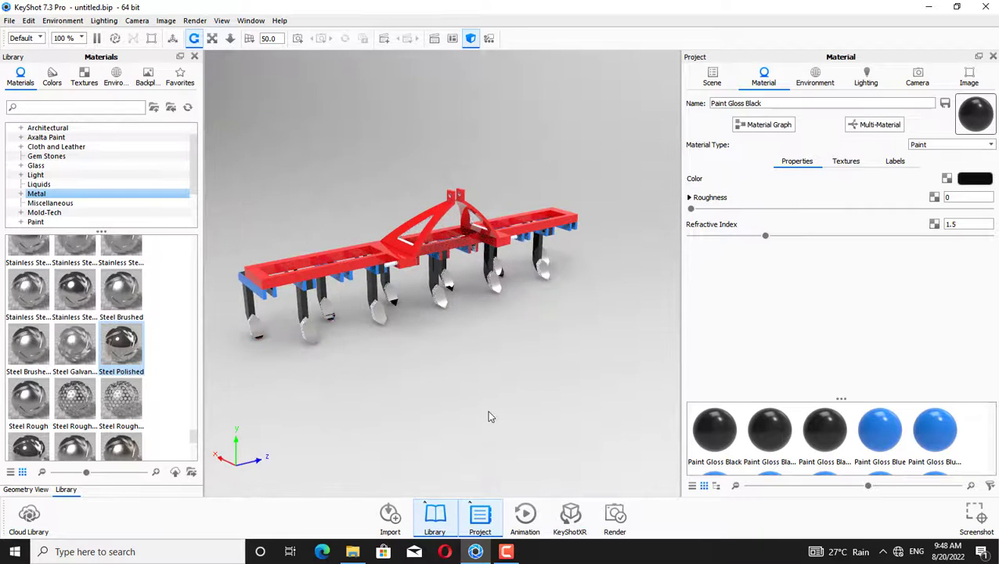
pyautogui.moveTo(121, 345); pyautogui.dragTo(391, 267)
pyautogui.click(714, 306)
# Apply Paint Gloss Blue to a tine mount and Steel Polished to the last tine point
pyautogui.moveTo(475, 354); pyautogui.dragTo(557, 375)
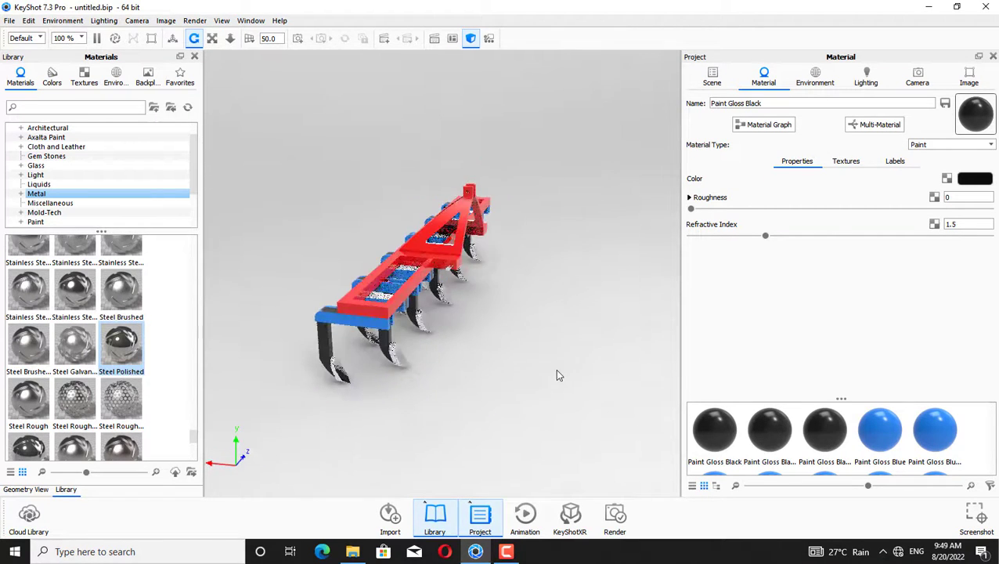
pyautogui.moveTo(872, 430)
pyautogui.mouseDown()
pyautogui.moveTo(374, 352)
pyautogui.moveTo(384, 344)
pyautogui.mouseUp()
pyautogui.moveTo(392, 349)
pyautogui.mouseDown()
pyautogui.moveTo(298, 289)
pyautogui.moveTo(256, 282)
pyautogui.mouseUp()
pyautogui.moveTo(108, 350); pyautogui.dragTo(539, 283)
pyautogui.click(717, 306)
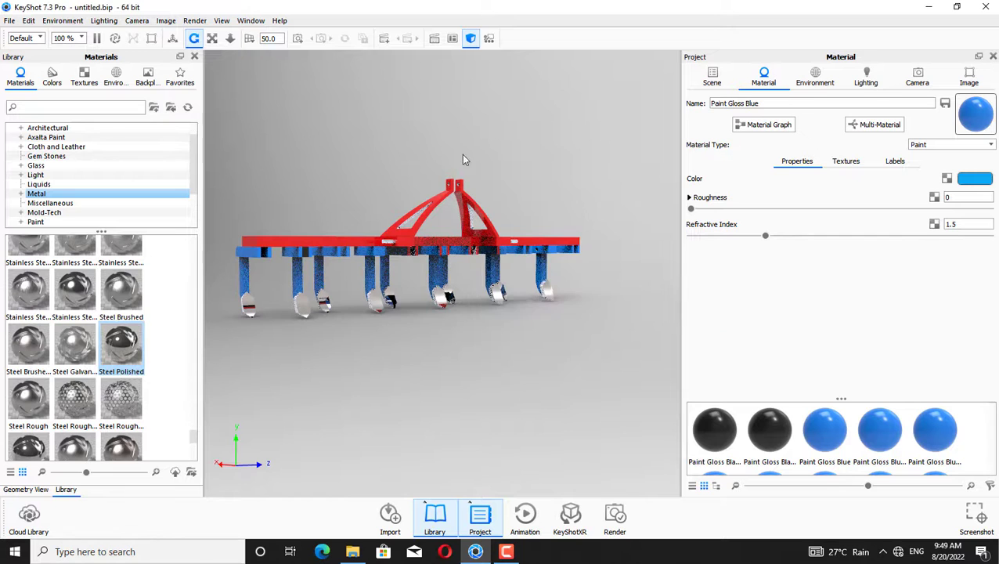
pyautogui.moveTo(462, 154); pyautogui.dragTo(578, 221)
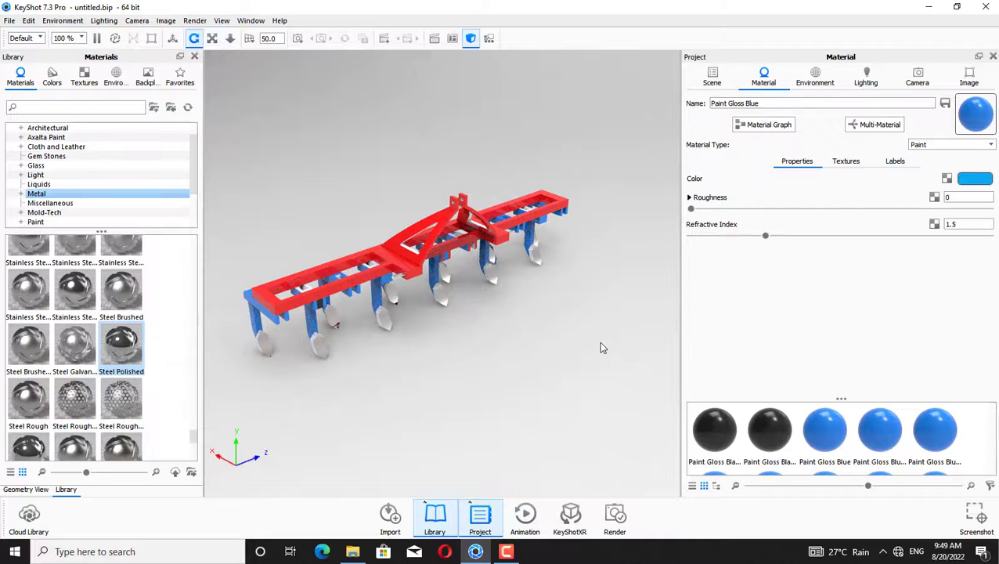
# Apply Paint Gloss Black from the project materials to two tine shanks, then undo the last application
pyautogui.moveTo(831, 448)
pyautogui.mouseDown()
pyautogui.moveTo(368, 316)
pyautogui.moveTo(345, 324)
pyautogui.mouseUp()
pyautogui.moveTo(841, 440)
pyautogui.mouseDown()
pyautogui.moveTo(476, 357)
pyautogui.moveTo(300, 357)
pyautogui.moveTo(305, 365)
pyautogui.mouseUp()
pyautogui.hotkey('ctrl', 'z')
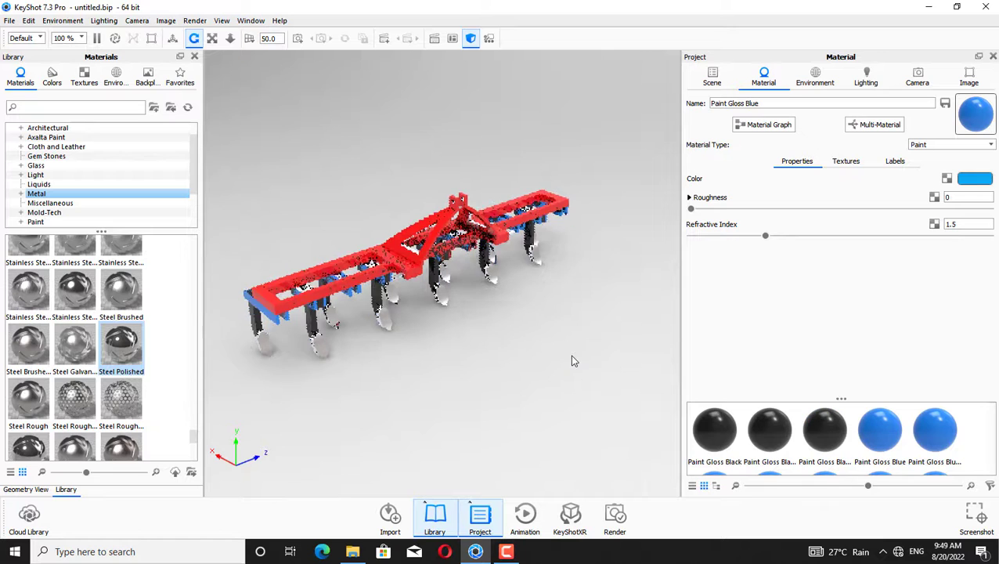
# Apply Paint Gloss Blue to several tine mounts and Paint Gloss Black to a tine shank
pyautogui.moveTo(865, 434); pyautogui.dragTo(299, 289)
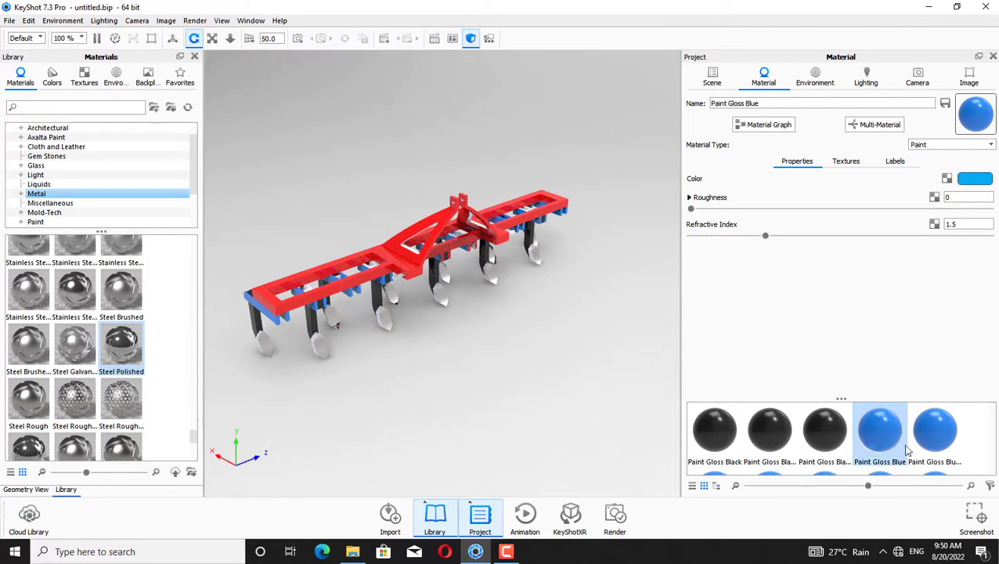
pyautogui.moveTo(879, 439)
pyautogui.mouseDown()
pyautogui.moveTo(357, 349)
pyautogui.moveTo(345, 329)
pyautogui.mouseUp()
pyautogui.moveTo(714, 429)
pyautogui.mouseDown()
pyautogui.moveTo(380, 324)
pyautogui.moveTo(304, 289)
pyautogui.moveTo(390, 363)
pyautogui.mouseUp()
pyautogui.moveTo(522, 332)
pyautogui.mouseDown()
pyautogui.moveTo(515, 352)
pyautogui.moveTo(536, 423)
pyautogui.mouseUp()
pyautogui.moveTo(879, 430)
pyautogui.mouseDown()
pyautogui.moveTo(593, 381)
pyautogui.moveTo(371, 292)
pyautogui.mouseUp()
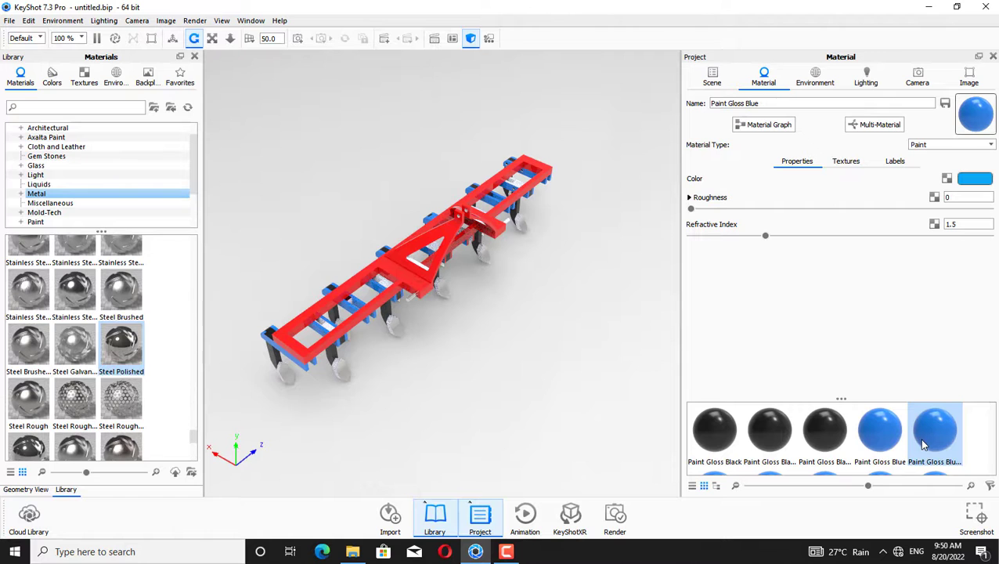
# Apply Paint Gloss Blue to another tine mount and Paint Gloss Black to more shanks from an overhead view
pyautogui.moveTo(879, 430)
pyautogui.mouseDown()
pyautogui.moveTo(875, 438)
pyautogui.moveTo(374, 330)
pyautogui.moveTo(397, 293)
pyautogui.mouseUp()
pyautogui.click(770, 423)
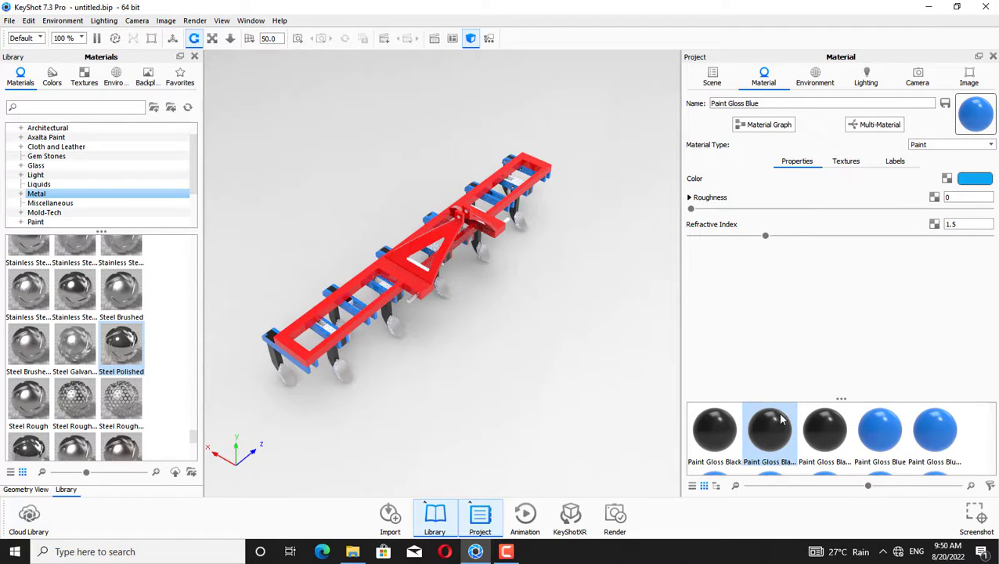
pyautogui.moveTo(736, 435)
pyautogui.mouseDown()
pyautogui.moveTo(418, 318)
pyautogui.moveTo(385, 289)
pyautogui.moveTo(457, 395)
pyautogui.moveTo(395, 326)
pyautogui.mouseUp()
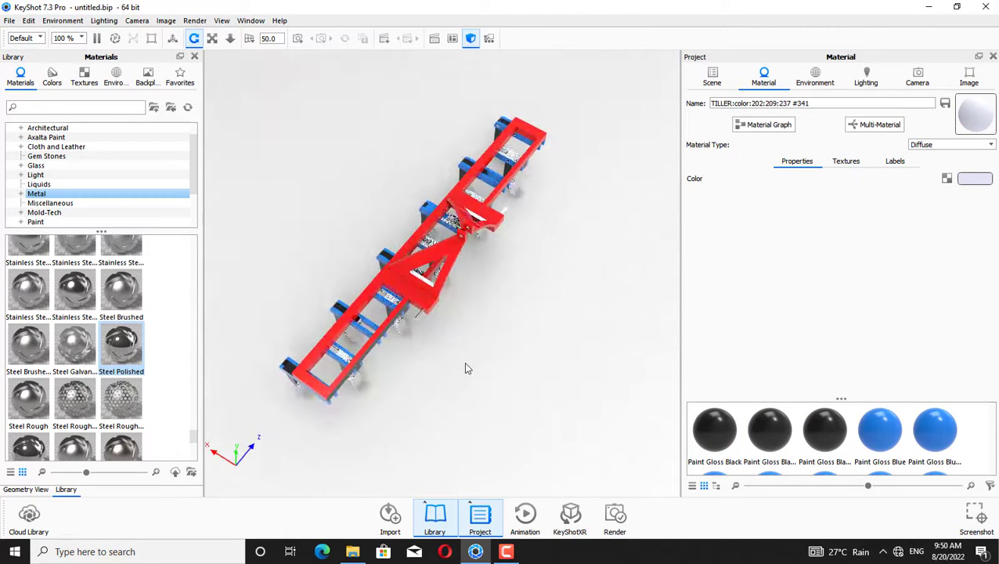
pyautogui.moveTo(480, 365); pyautogui.dragTo(507, 366)
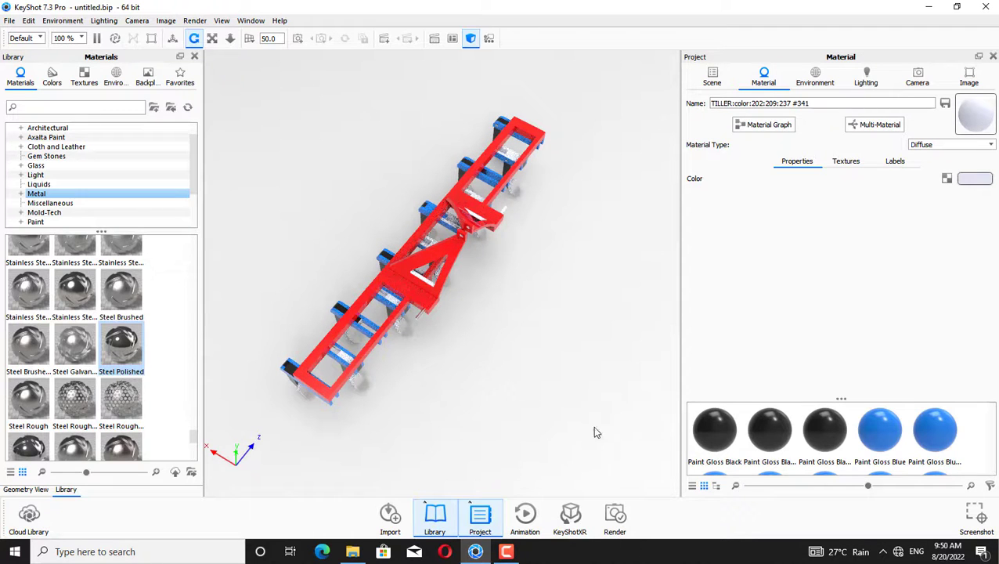
pyautogui.moveTo(770, 432)
pyautogui.mouseDown()
pyautogui.moveTo(783, 432)
pyautogui.moveTo(427, 364)
pyautogui.mouseUp()
pyautogui.moveTo(779, 435)
pyautogui.mouseDown()
pyautogui.moveTo(402, 419)
pyautogui.moveTo(384, 401)
pyautogui.moveTo(382, 372)
pyautogui.mouseUp()
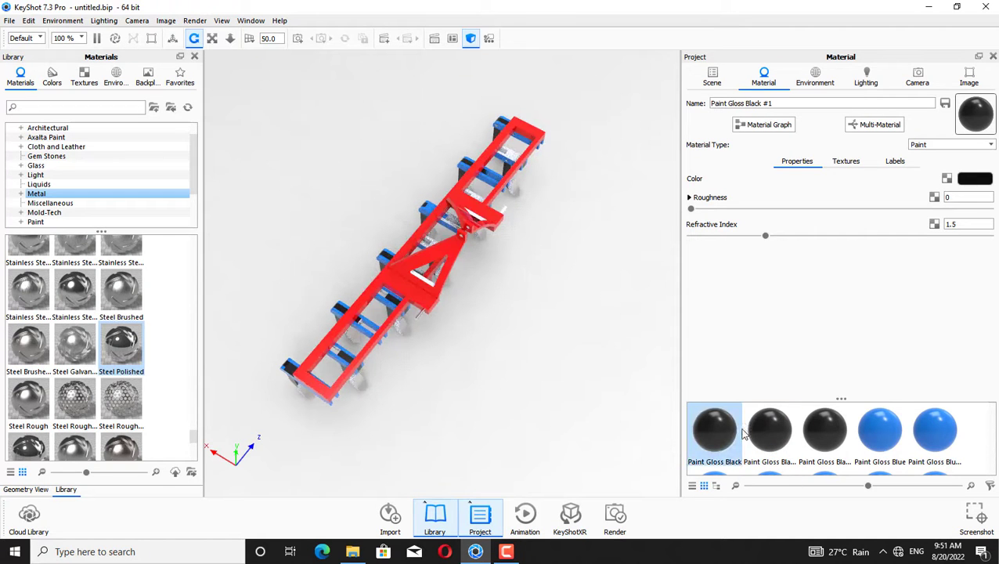
# Apply Paint Gloss Black to inner frame parts and Paint Gloss Blue to the end tine mounts
pyautogui.moveTo(714, 430)
pyautogui.mouseDown()
pyautogui.moveTo(584, 279)
pyautogui.moveTo(640, 156)
pyautogui.moveTo(660, 397)
pyautogui.moveTo(476, 201)
pyautogui.mouseUp()
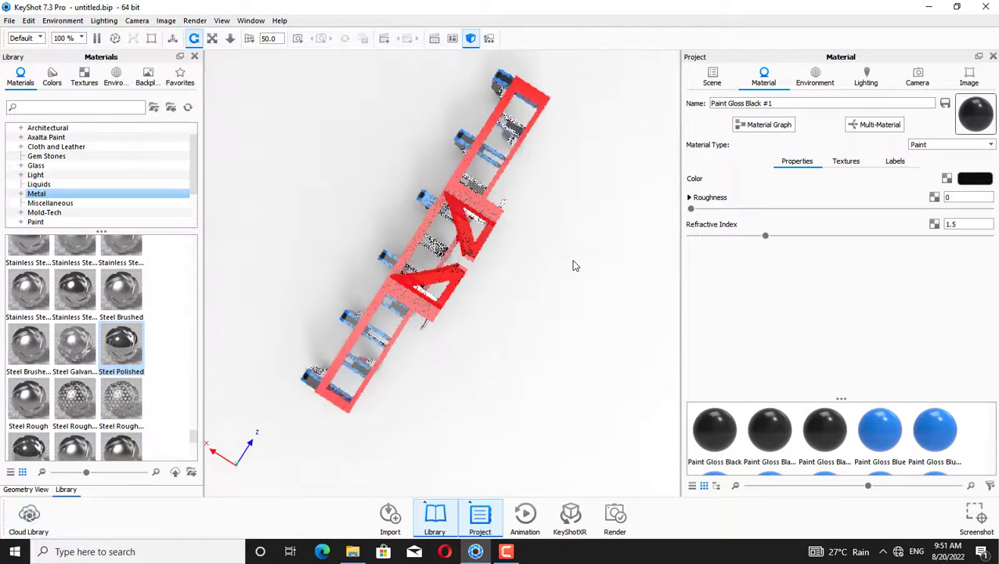
pyautogui.moveTo(714, 429)
pyautogui.mouseDown()
pyautogui.moveTo(491, 339)
pyautogui.moveTo(439, 247)
pyautogui.mouseUp()
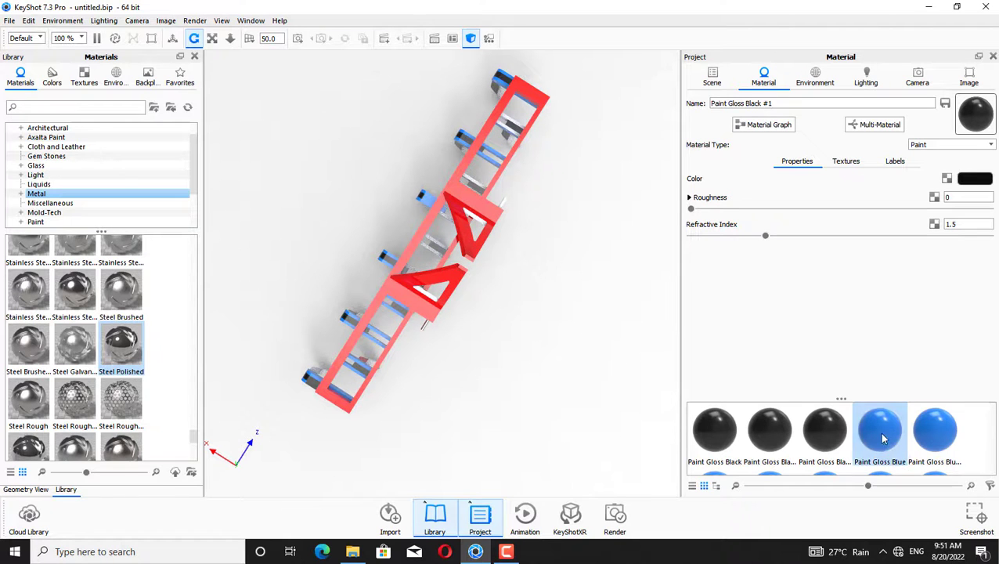
pyautogui.moveTo(883, 439)
pyautogui.mouseDown()
pyautogui.moveTo(446, 259)
pyautogui.moveTo(429, 238)
pyautogui.moveTo(876, 438)
pyautogui.moveTo(502, 295)
pyautogui.moveTo(431, 245)
pyautogui.moveTo(434, 252)
pyautogui.moveTo(790, 389)
pyautogui.moveTo(483, 192)
pyautogui.moveTo(842, 400)
pyautogui.moveTo(594, 213)
pyautogui.moveTo(512, 133)
pyautogui.moveTo(603, 232)
pyautogui.moveTo(518, 125)
pyautogui.mouseUp()
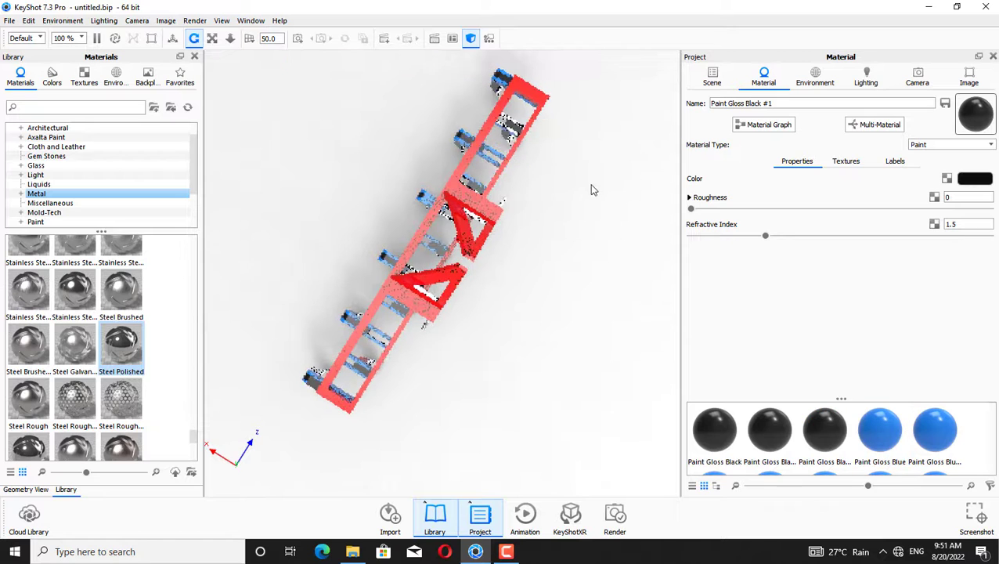
pyautogui.moveTo(895, 435); pyautogui.dragTo(507, 129)
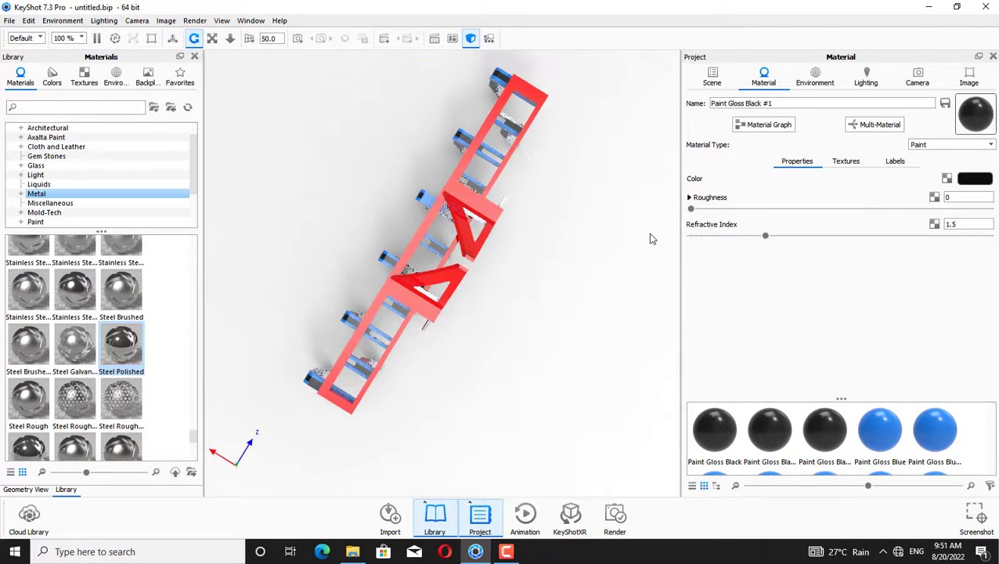
pyautogui.moveTo(879, 429)
pyautogui.mouseDown()
pyautogui.moveTo(510, 119)
pyautogui.moveTo(616, 174)
pyautogui.moveTo(587, 456)
pyautogui.mouseUp()
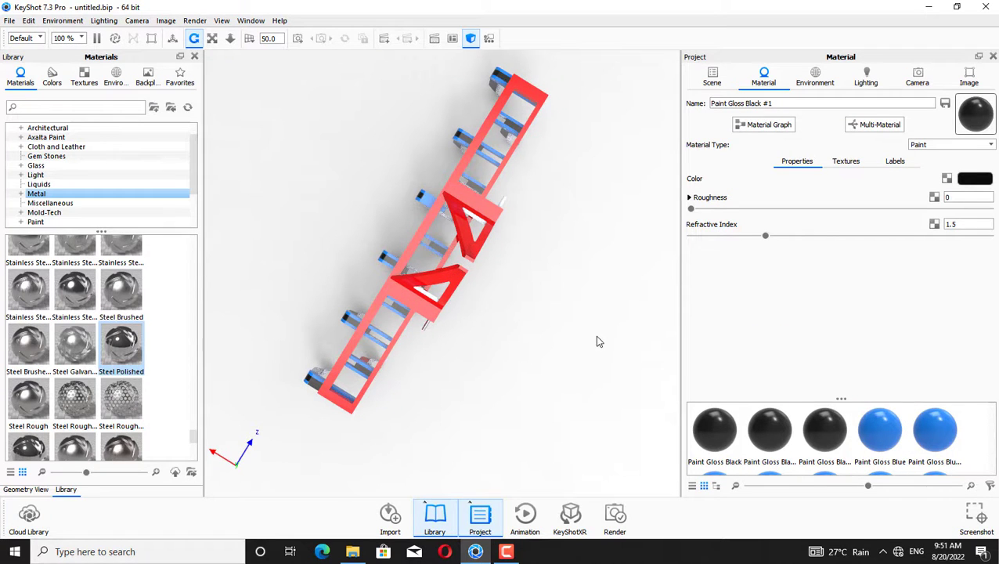
# Orbit the model to a front view and browse the Paint category of the material library
pyautogui.moveTo(583, 327); pyautogui.dragTo(540, 134)
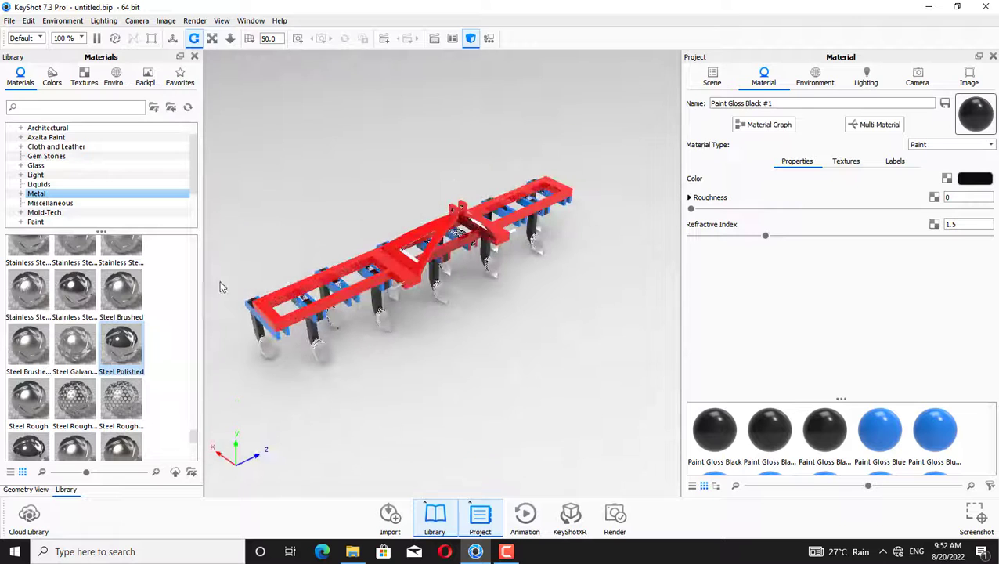
pyautogui.moveTo(516, 241); pyautogui.dragTo(383, 179)
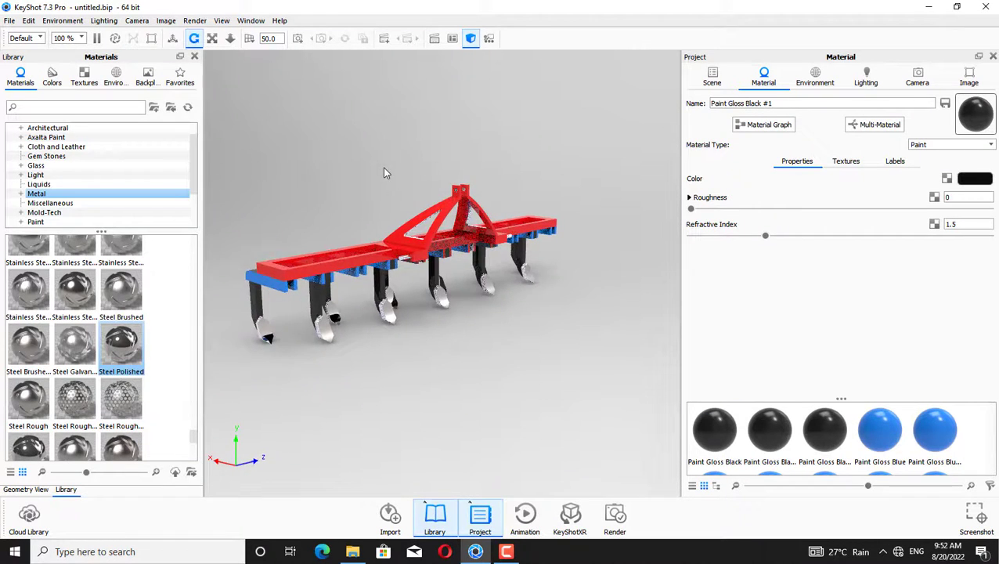
pyautogui.click(71, 222)
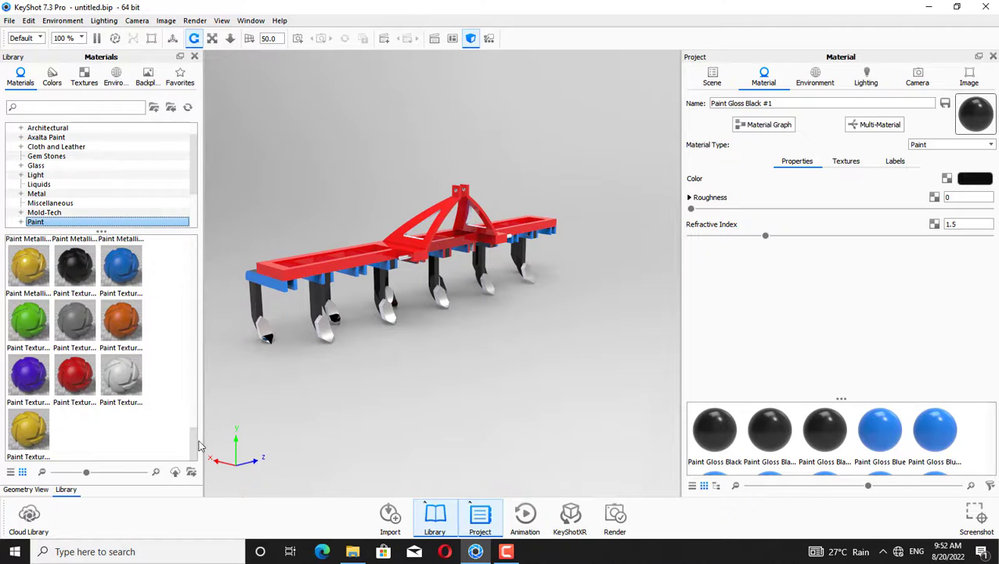
pyautogui.moveTo(198, 441); pyautogui.dragTo(228, 296)
pyautogui.moveTo(228, 292); pyautogui.dragTo(234, 245)
pyautogui.moveTo(193, 307); pyautogui.dragTo(196, 263)
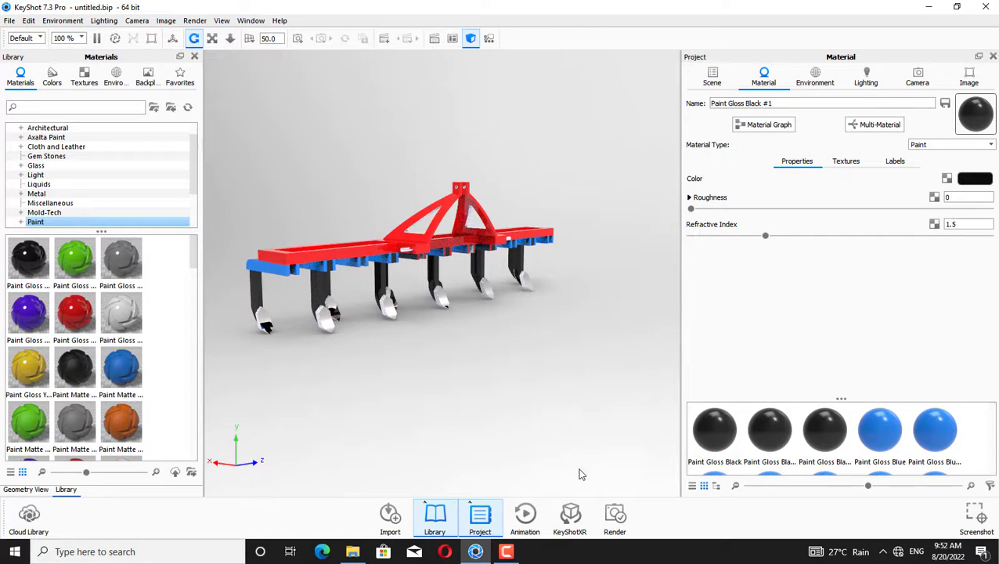
# Render a still image of the tiller
pyautogui.click(615, 517)
pyautogui.click(673, 402)
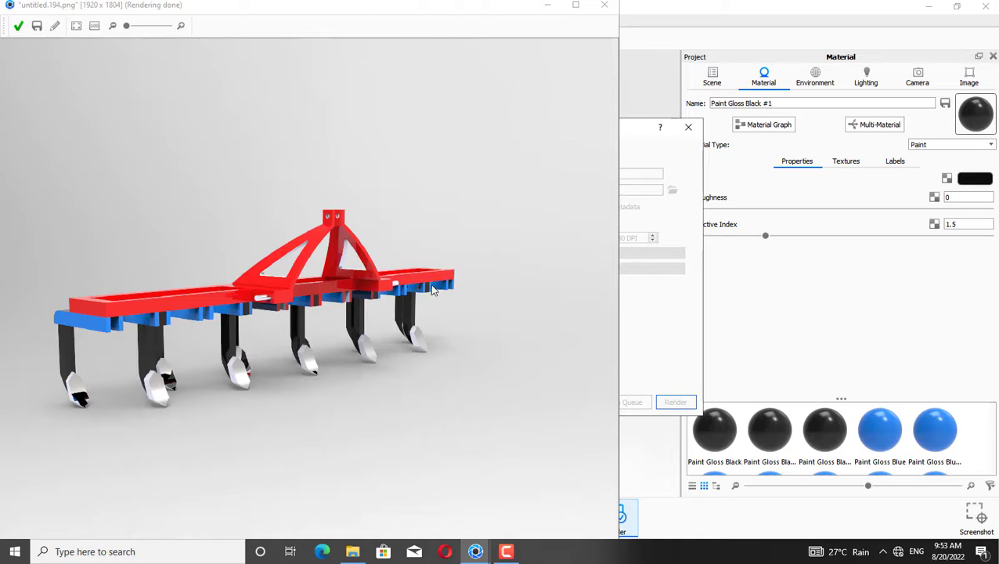
# Save the rendered image as a PNG named hl and close the render window and dialog
pyautogui.click(36, 27)
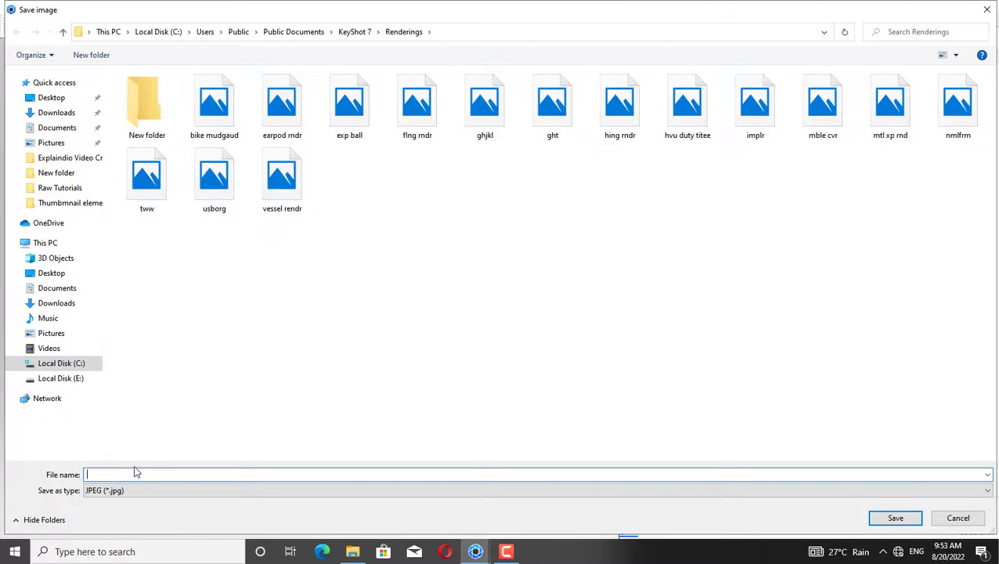
pyautogui.click(985, 490)
pyautogui.click(185, 514)
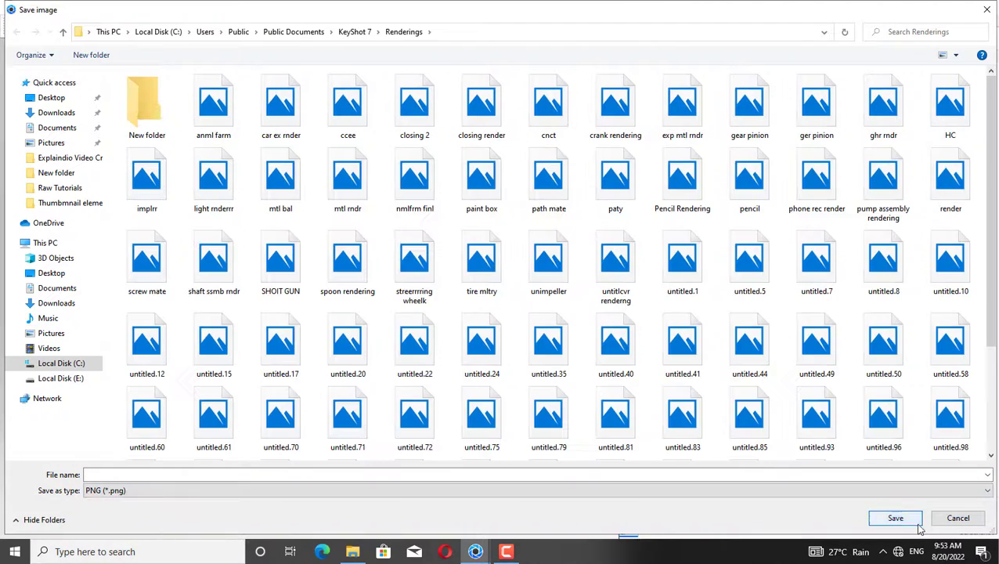
pyautogui.click(316, 474)
pyautogui.write('h')
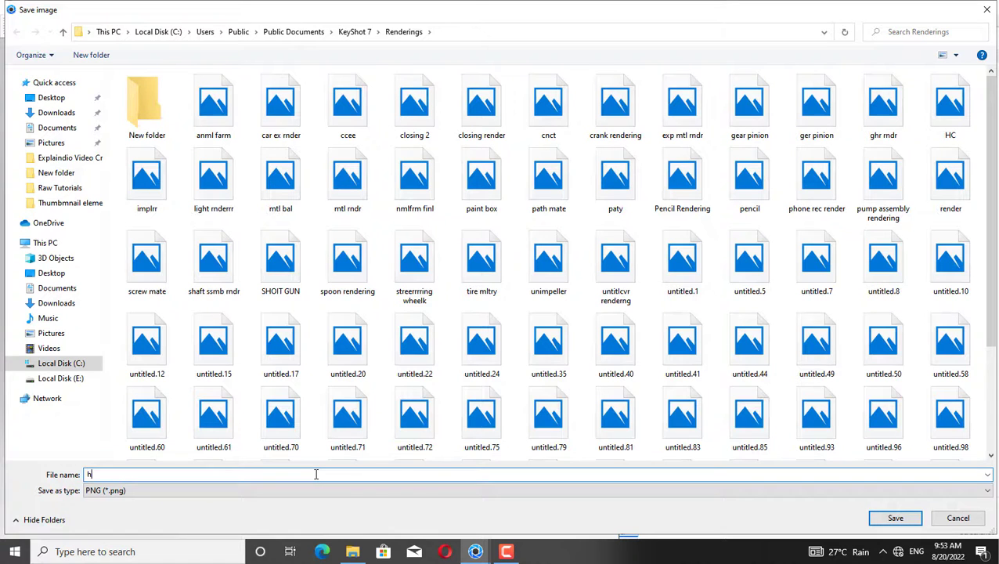
pyautogui.write('l')
pyautogui.click(882, 514)
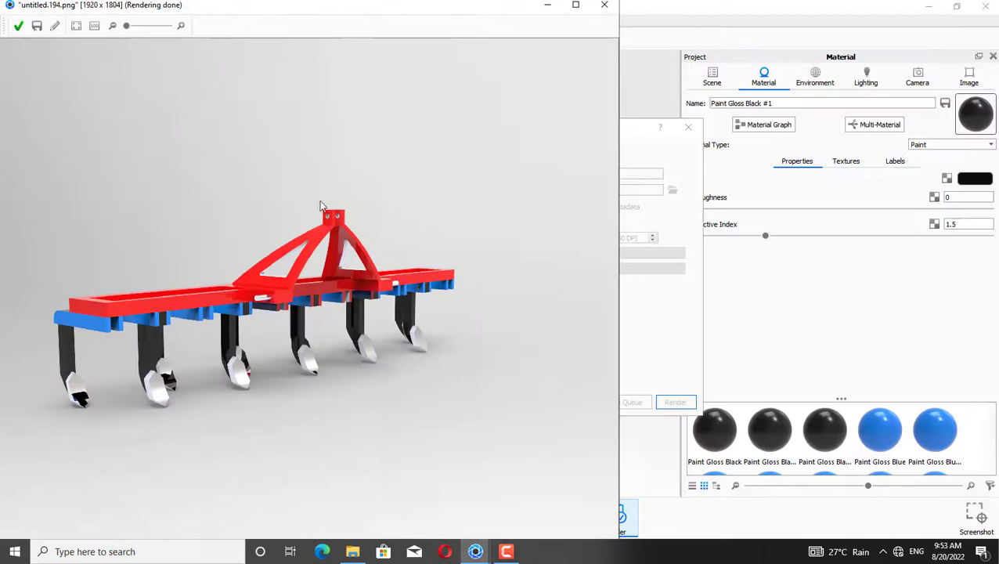
pyautogui.moveTo(252, 182)
pyautogui.mouseDown()
pyautogui.moveTo(449, 171)
pyautogui.moveTo(251, 174)
pyautogui.mouseUp()
pyautogui.click(19, 27)
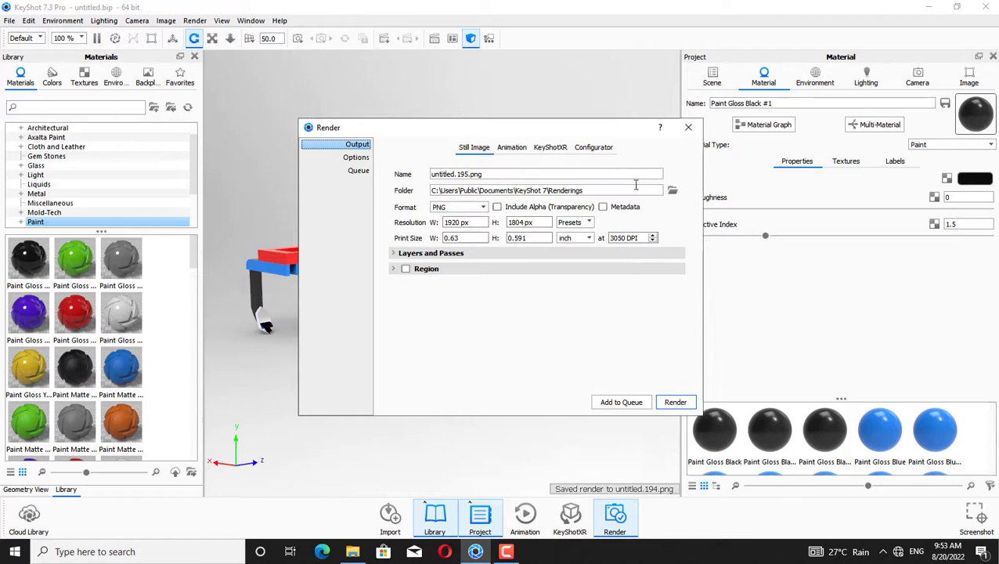
pyautogui.click(689, 127)
# Apply Paint Gloss Black to the remaining shanks and Paint Gloss Blue to a tine mount from the reversed view
pyautogui.moveTo(359, 149); pyautogui.dragTo(584, 180)
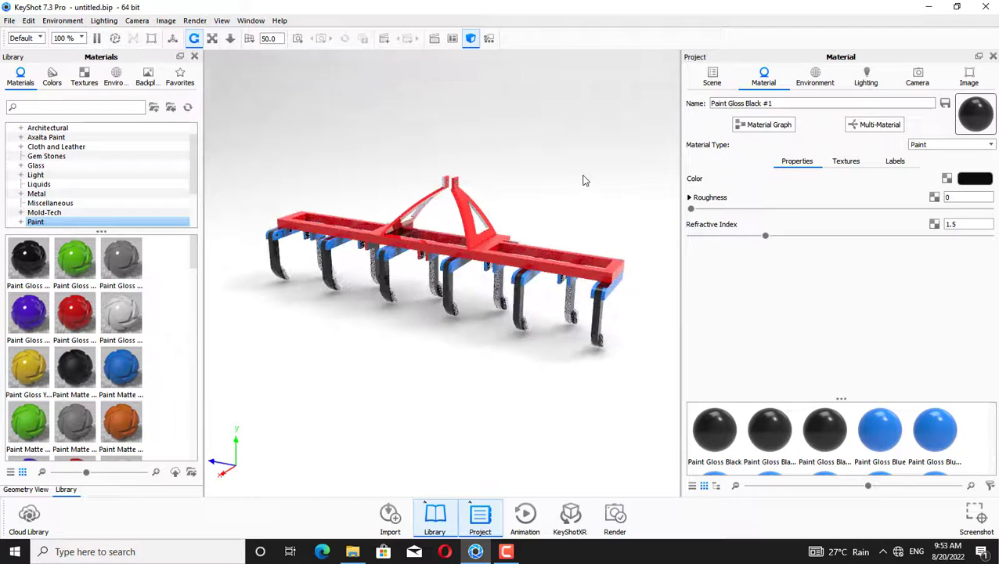
pyautogui.moveTo(714, 446)
pyautogui.mouseDown()
pyautogui.moveTo(493, 371)
pyautogui.moveTo(499, 362)
pyautogui.moveTo(677, 414)
pyautogui.moveTo(521, 345)
pyautogui.moveTo(498, 372)
pyautogui.moveTo(689, 422)
pyautogui.moveTo(570, 370)
pyautogui.moveTo(573, 307)
pyautogui.moveTo(677, 397)
pyautogui.moveTo(561, 319)
pyautogui.moveTo(677, 413)
pyautogui.moveTo(428, 323)
pyautogui.moveTo(431, 282)
pyautogui.moveTo(677, 399)
pyautogui.moveTo(316, 265)
pyautogui.moveTo(372, 270)
pyautogui.mouseUp()
pyautogui.moveTo(869, 432); pyautogui.dragTo(373, 245)
pyautogui.click(712, 435)
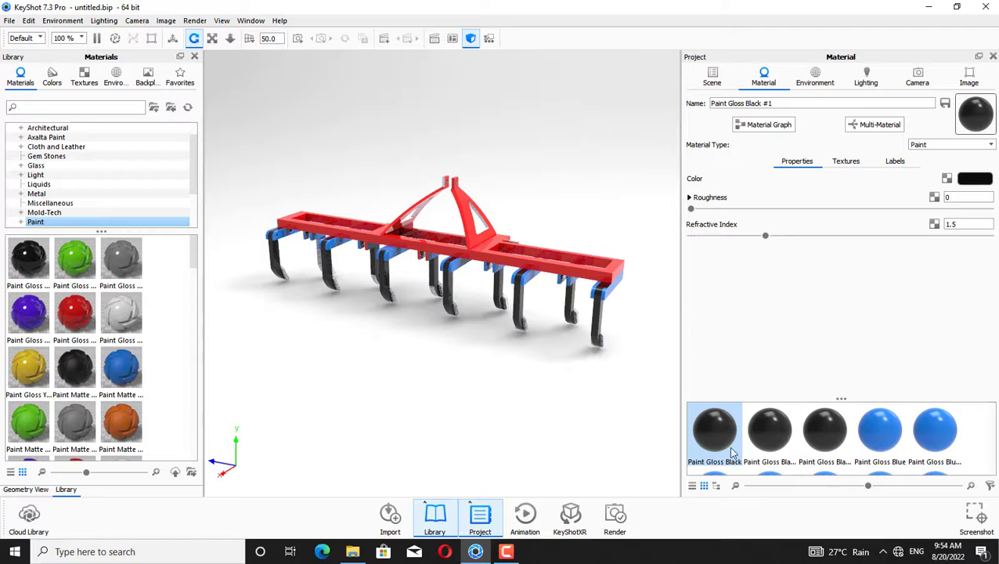
pyautogui.moveTo(727, 451); pyautogui.dragTo(368, 288)
pyautogui.moveTo(611, 392); pyautogui.dragTo(501, 383)
pyautogui.moveTo(708, 429)
pyautogui.mouseDown()
pyautogui.moveTo(366, 350)
pyautogui.moveTo(309, 272)
pyautogui.moveTo(720, 438)
pyautogui.moveTo(479, 384)
pyautogui.moveTo(312, 286)
pyautogui.mouseUp()
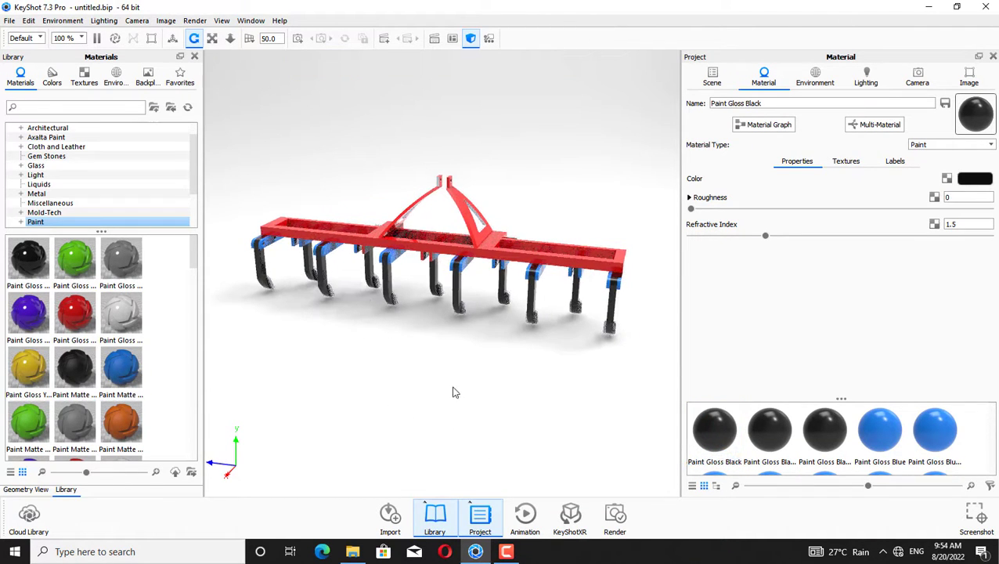
pyautogui.moveTo(455, 390)
pyautogui.mouseDown()
pyautogui.moveTo(438, 374)
pyautogui.moveTo(395, 418)
pyautogui.moveTo(455, 430)
pyautogui.mouseUp()
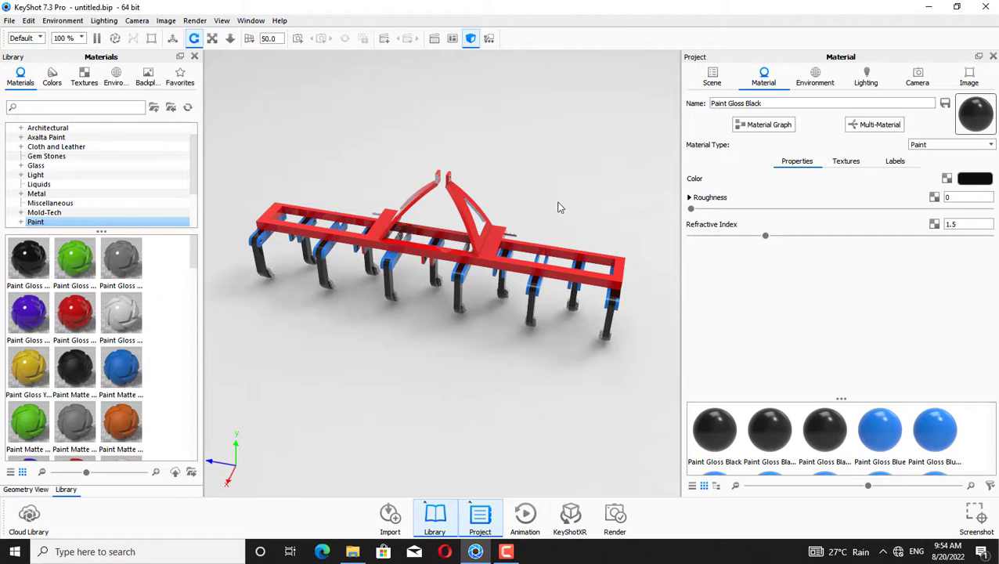
pyautogui.click(615, 517)
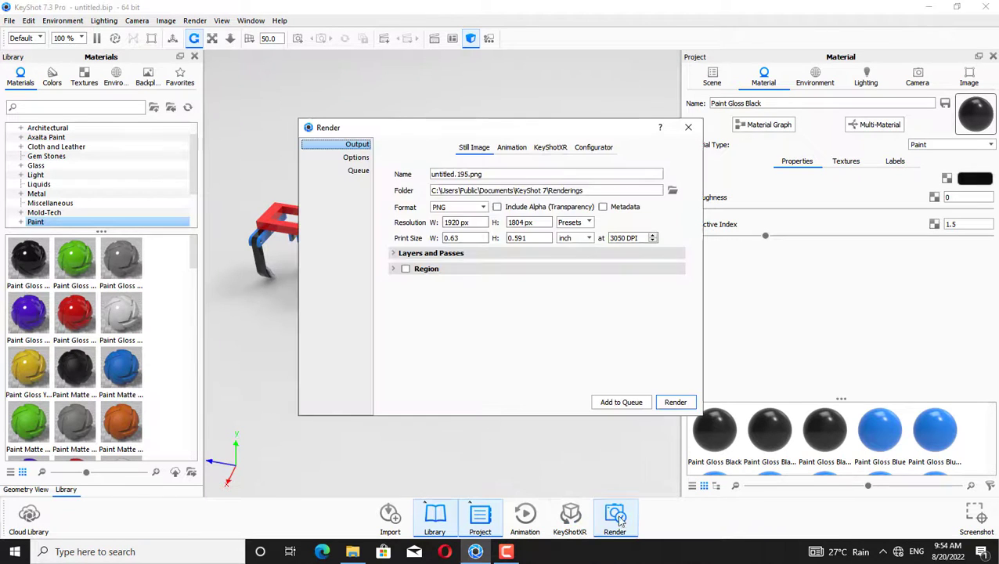
pyautogui.click(673, 403)
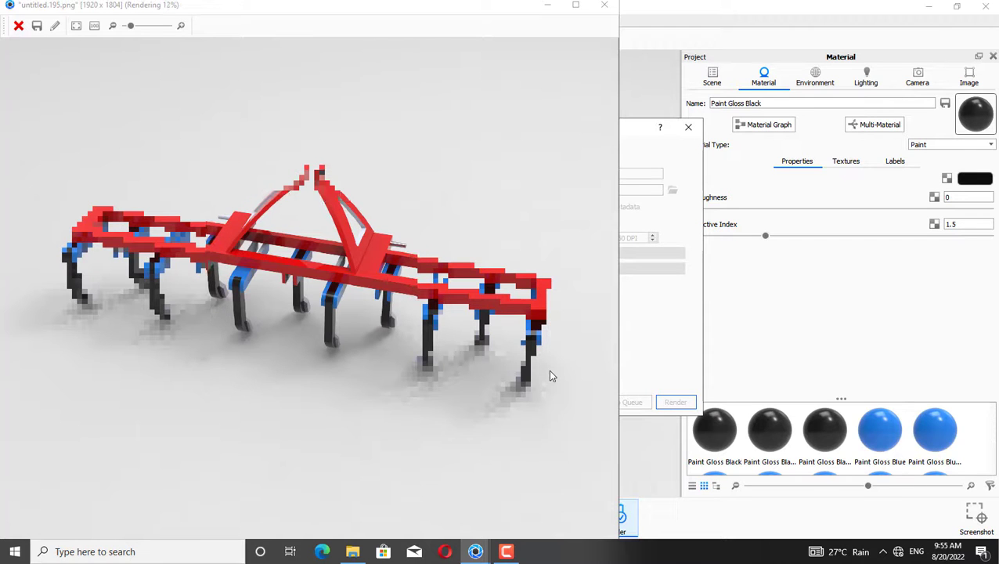
pyautogui.click(605, 5)
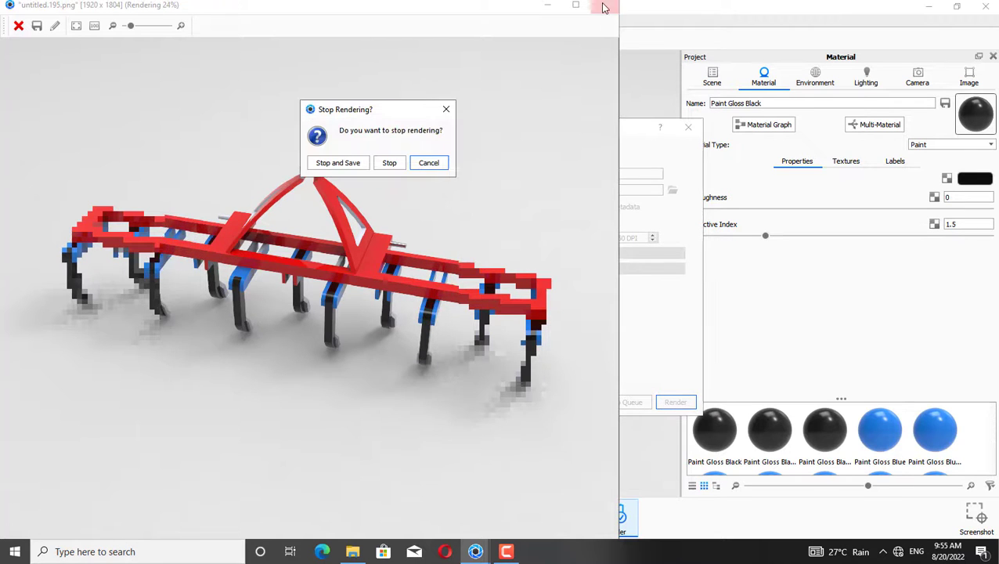
pyautogui.click(389, 163)
pyautogui.click(688, 127)
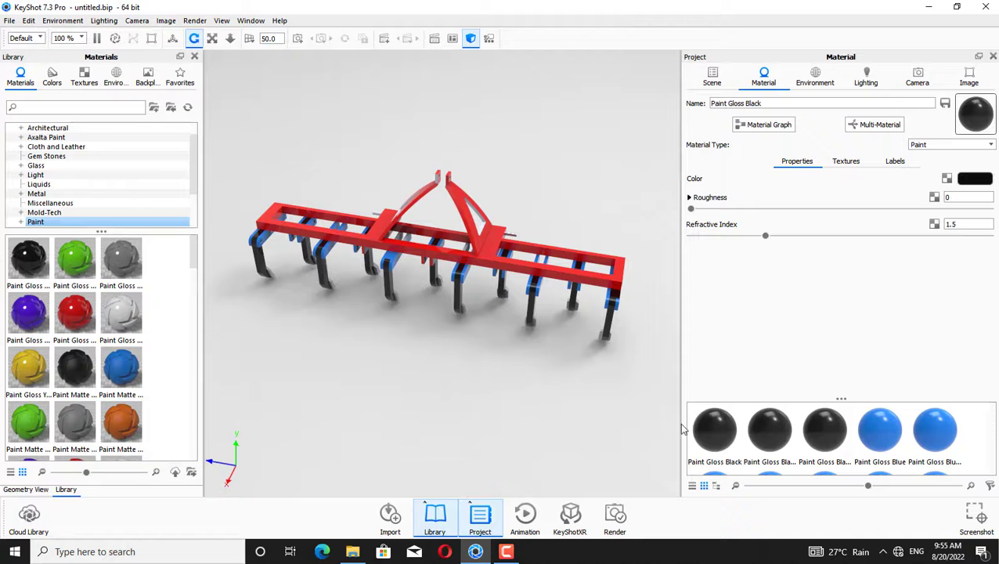
# Render a new still image of the tiller from the current angle
pyautogui.moveTo(709, 429)
pyautogui.mouseDown()
pyautogui.moveTo(658, 431)
pyautogui.moveTo(384, 258)
pyautogui.moveTo(418, 287)
pyautogui.moveTo(459, 371)
pyautogui.moveTo(380, 335)
pyautogui.moveTo(616, 299)
pyautogui.moveTo(615, 375)
pyautogui.moveTo(580, 341)
pyautogui.moveTo(379, 350)
pyautogui.moveTo(416, 420)
pyautogui.mouseUp()
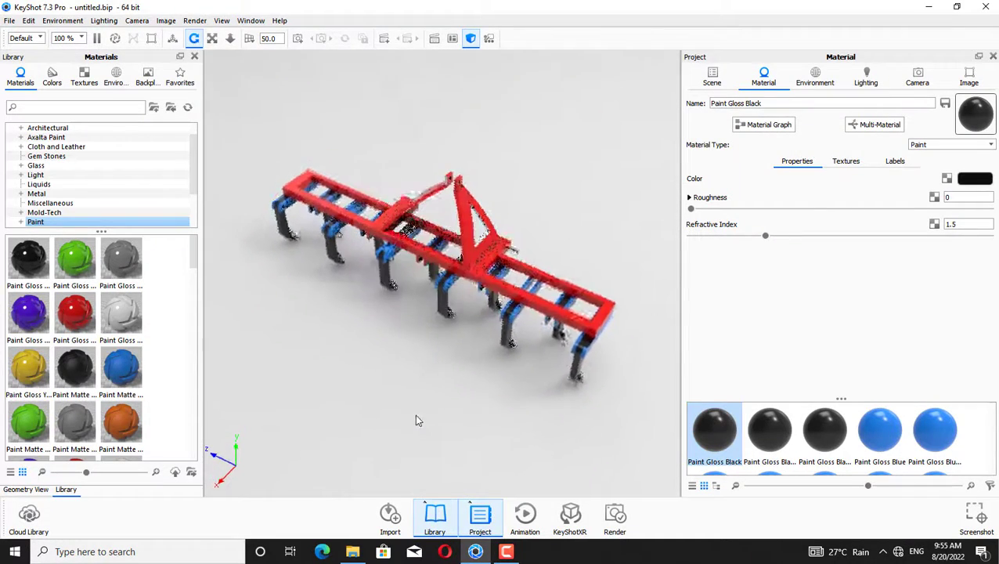
pyautogui.click(615, 514)
pyautogui.click(667, 402)
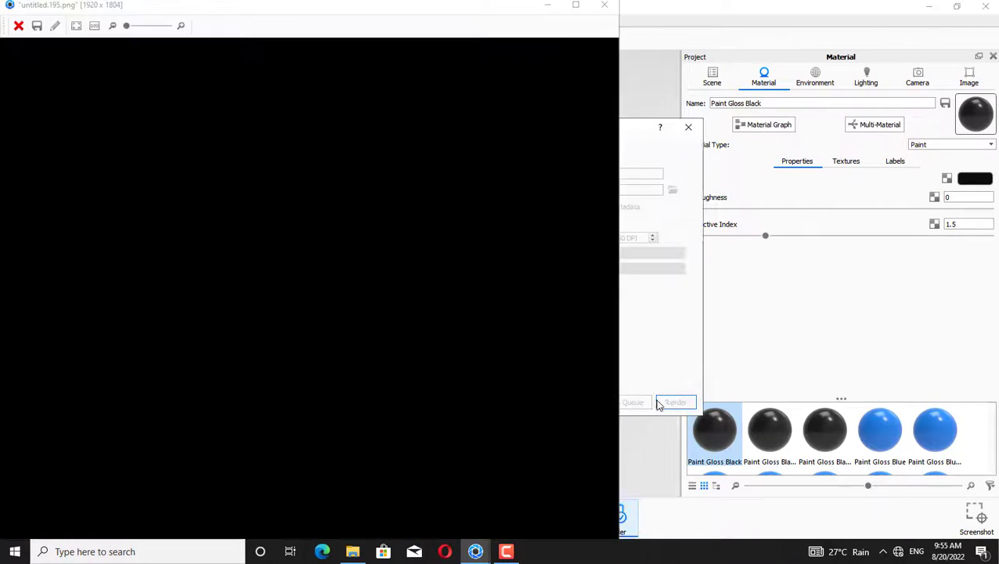